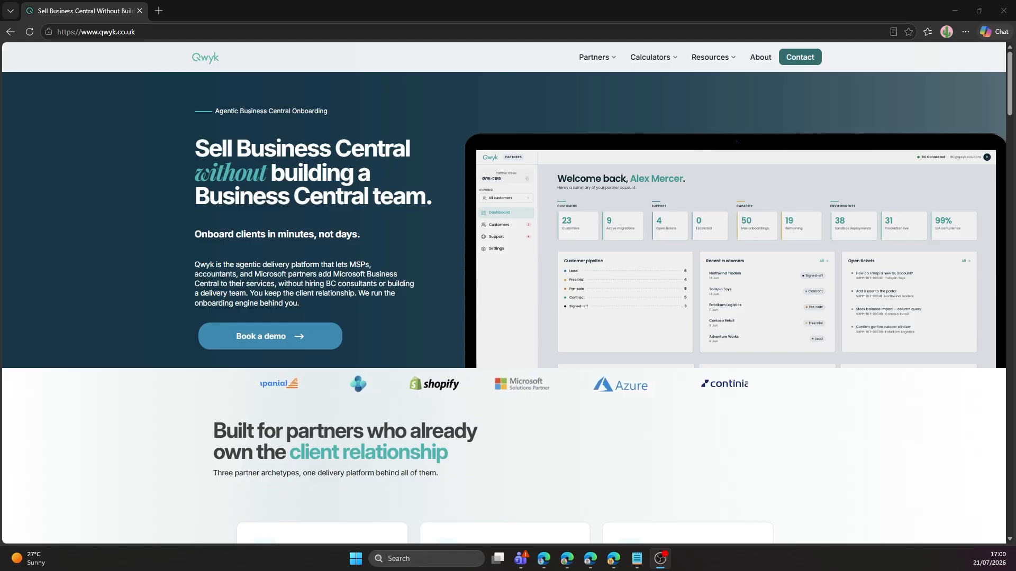
Enter the partner portal URL to load the Qwyk Partner Portal sign-in page.
{"action": "left_click", "coordinate": [385, 32]}
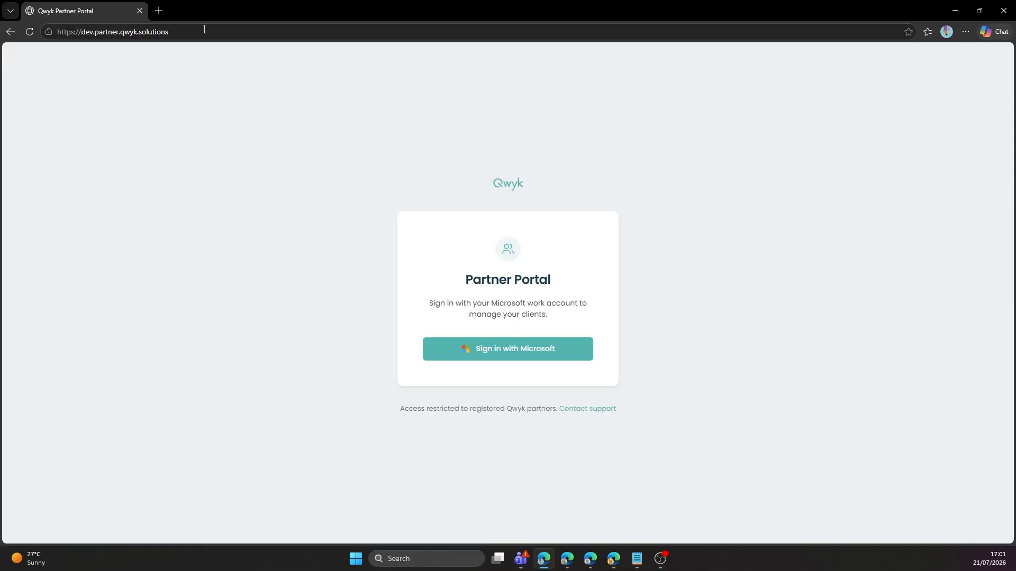
Sign in with Microsoft and register partner 'Cronus UK Ltd.' with a shortened contact name.
{"action": "left_click", "coordinate": [462, 352]}
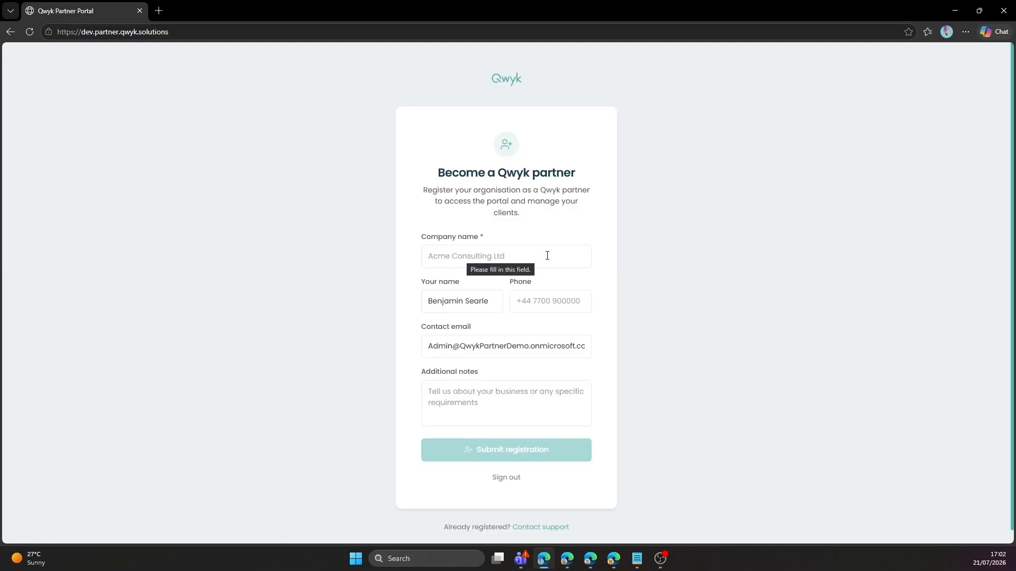
{"action": "left_click", "coordinate": [550, 256]}
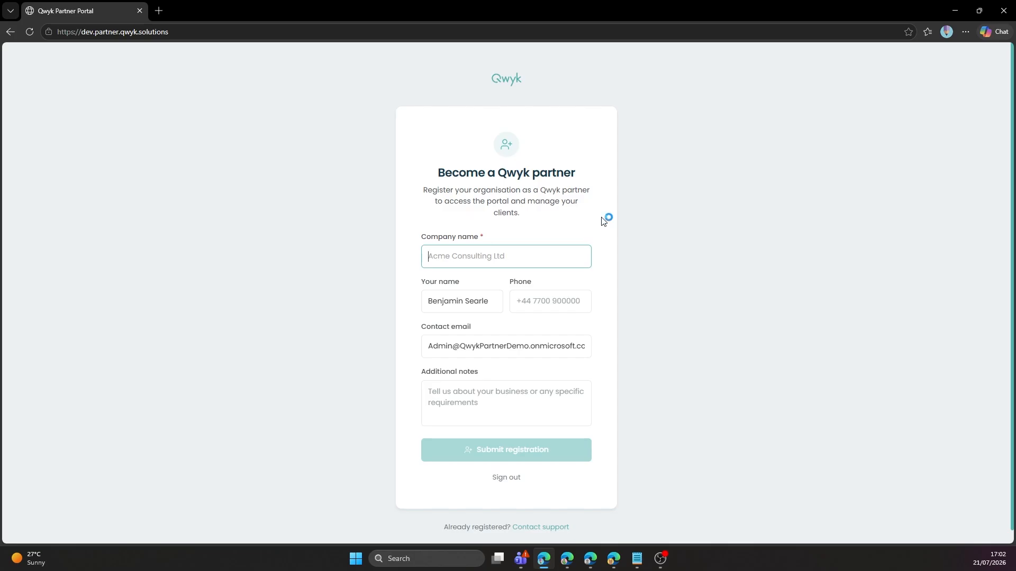
{"action": "type", "text": "Cronus L"}
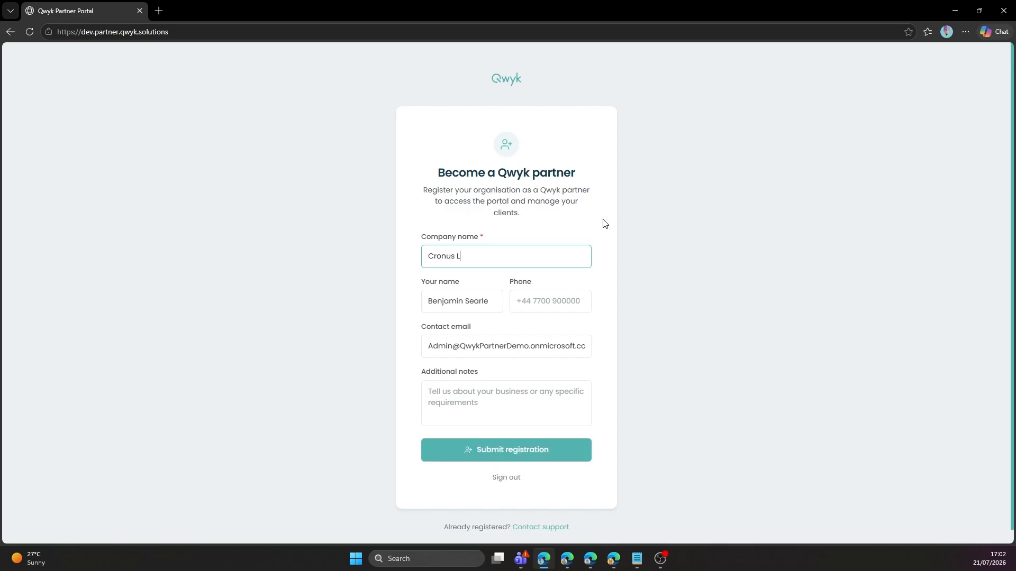
{"action": "key", "text": "BackSpace"}
{"action": "type", "text": "UK Ltd."}
{"action": "key", "text": "Tab"}
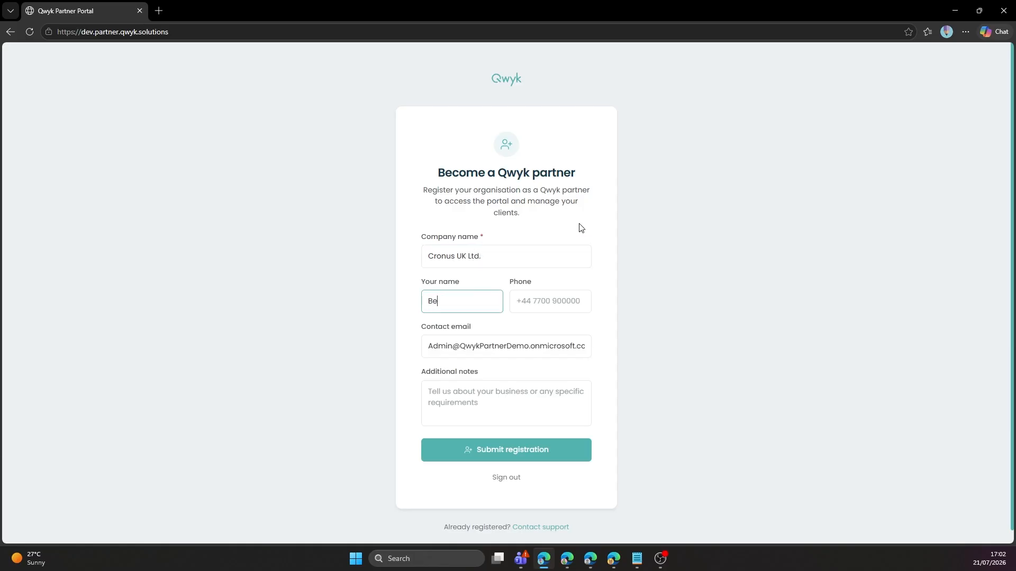
{"action": "key", "text": "Tab"}
{"action": "key", "text": "Tab"}
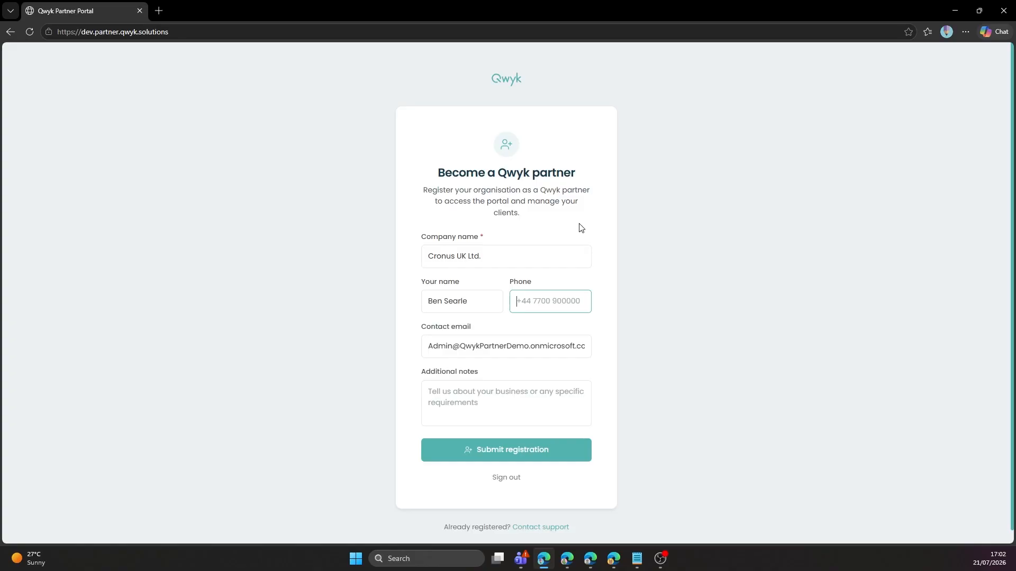
{"action": "left_click", "coordinate": [497, 450]}
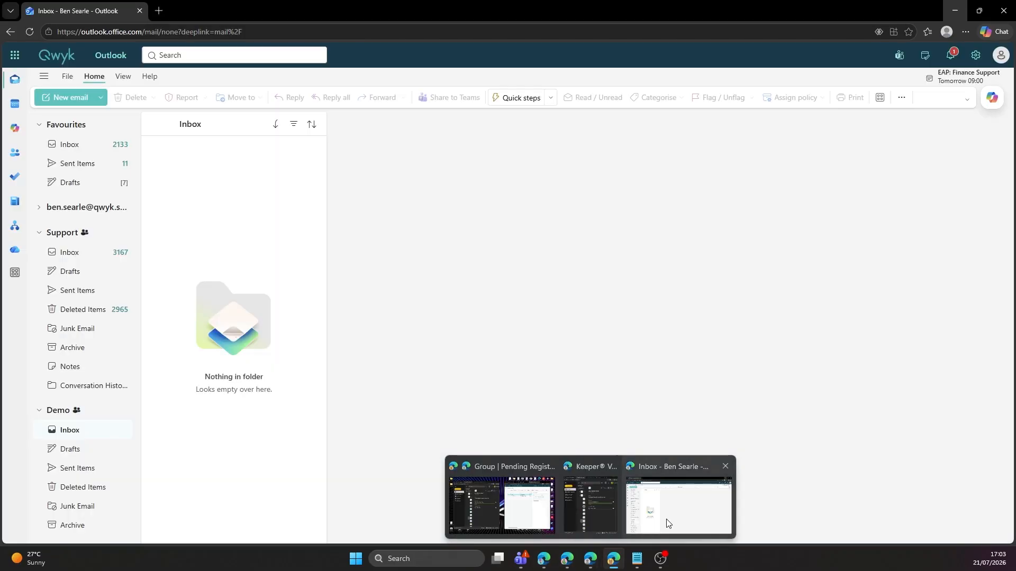
In Outlook's Demo inbox, open the Support access email and follow its Partner Portal sign-in link.
{"action": "left_click", "coordinate": [665, 522]}
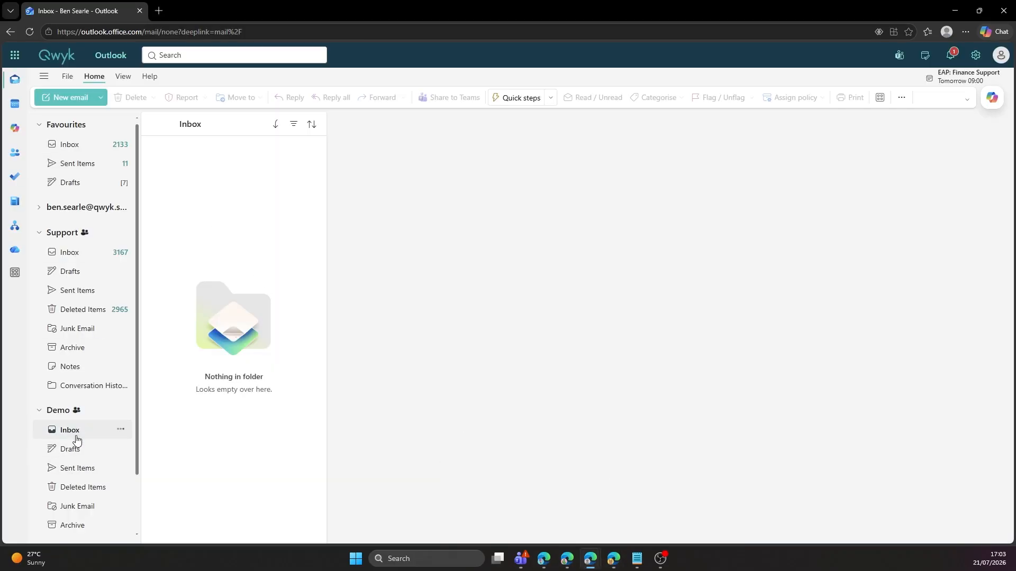
{"action": "left_click", "coordinate": [75, 446]}
{"action": "left_click", "coordinate": [74, 430]}
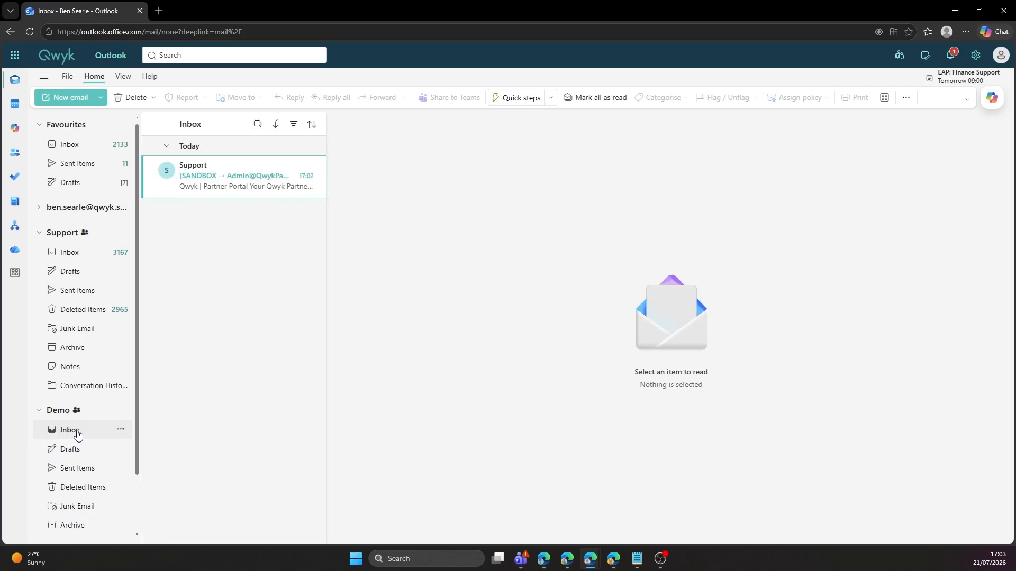
{"action": "left_click", "coordinate": [247, 187]}
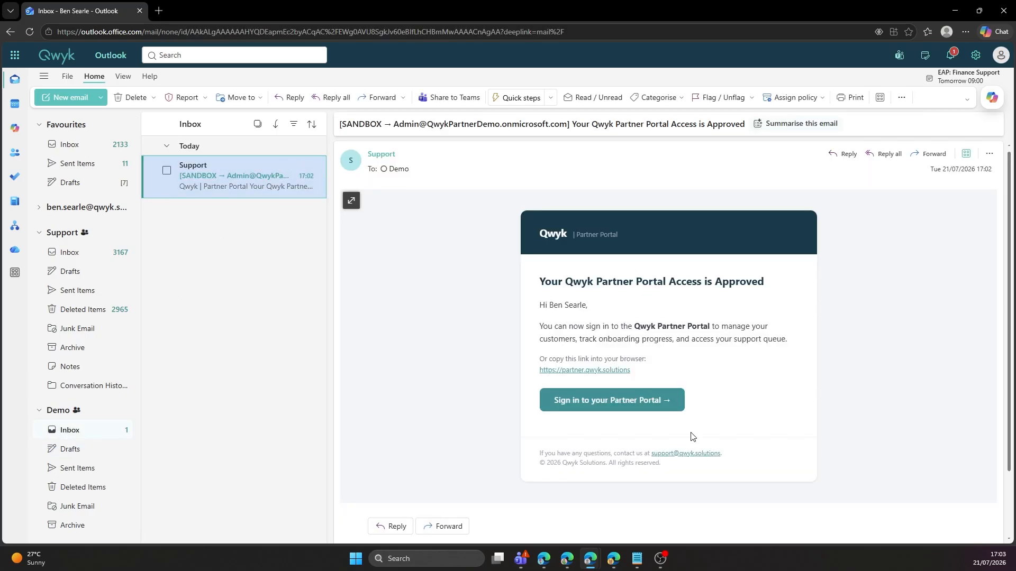
{"action": "left_click", "coordinate": [612, 400]}
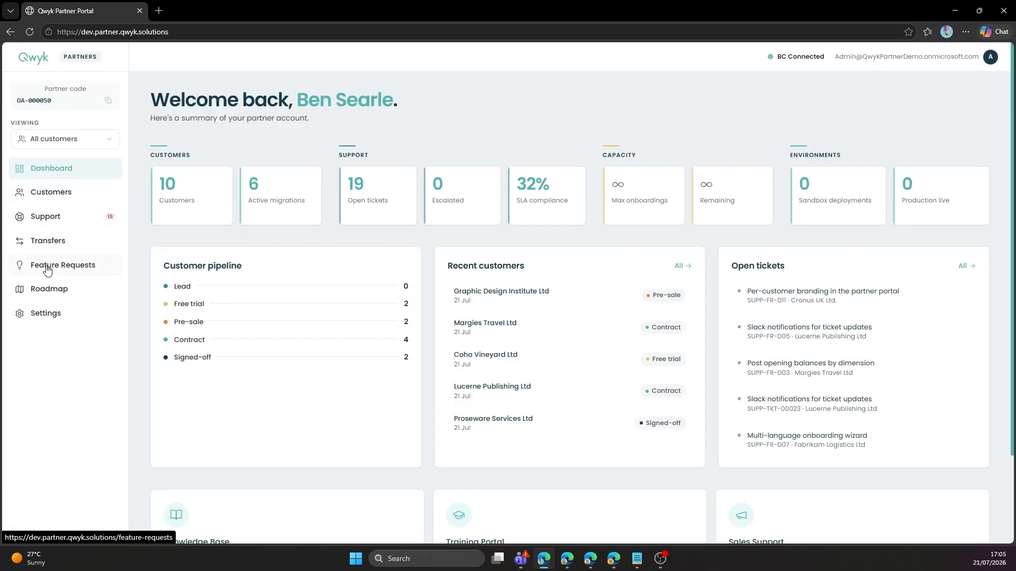
Open Customers from the sidebar to see the 10 customers with statuses and tickets.
{"action": "left_click", "coordinate": [53, 200]}
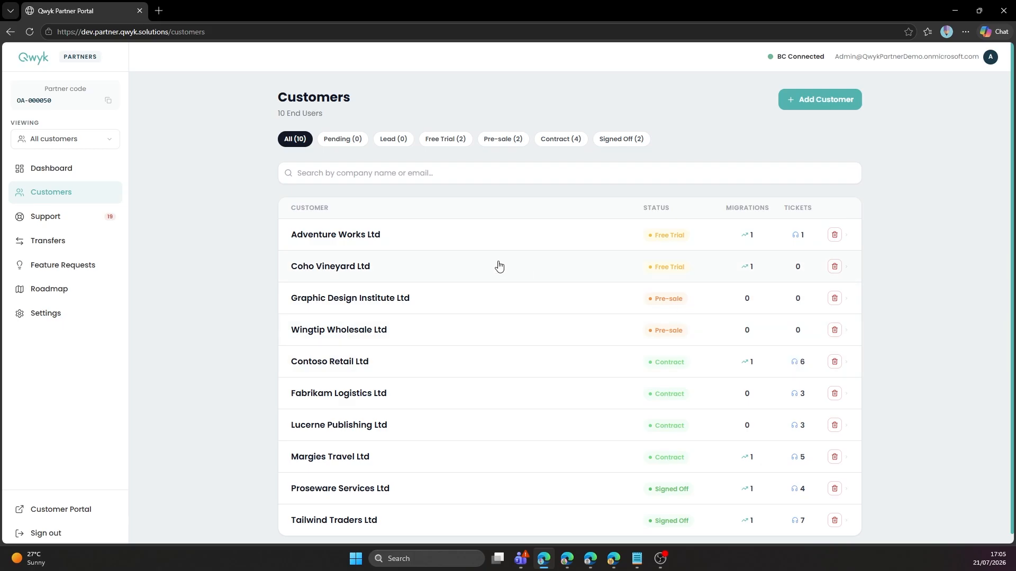
Begin adding a customer, copy the self-registration link, and choose 'Client runs it' onboarding.
{"action": "left_click", "coordinate": [838, 105]}
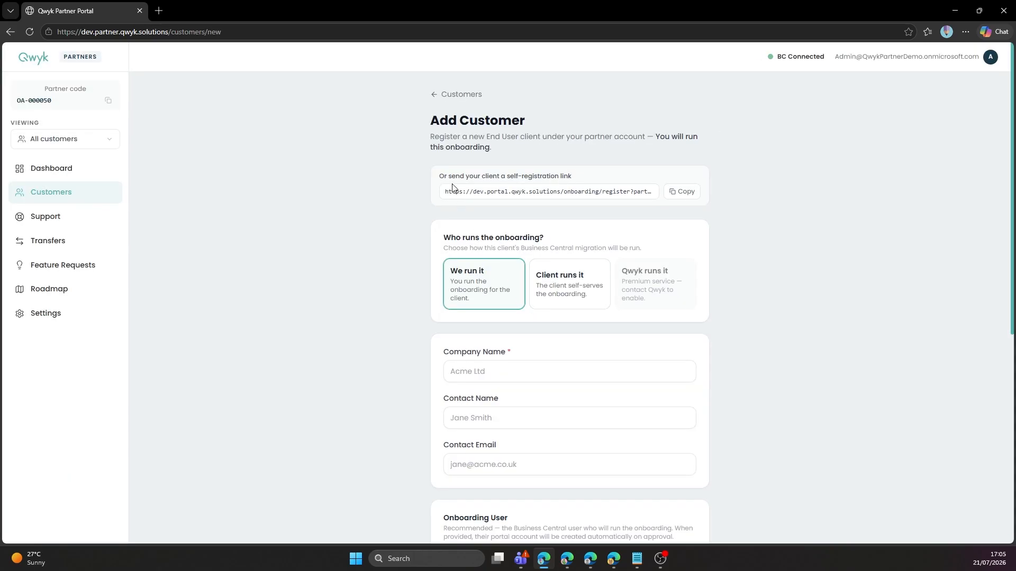
{"action": "left_click_drag", "start_coordinate": [439, 176], "coordinate": [589, 173]}
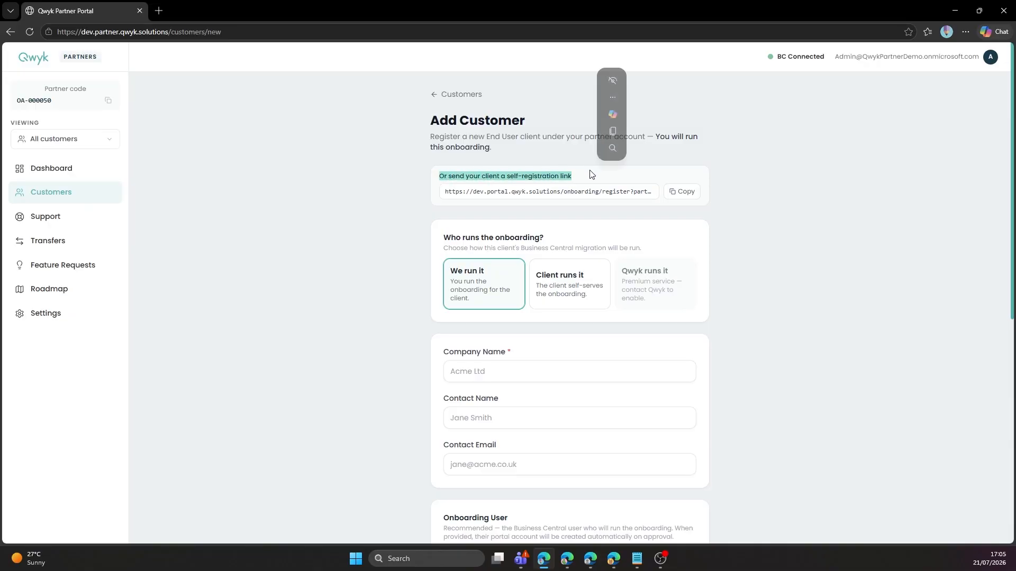
{"action": "left_click", "coordinate": [688, 196]}
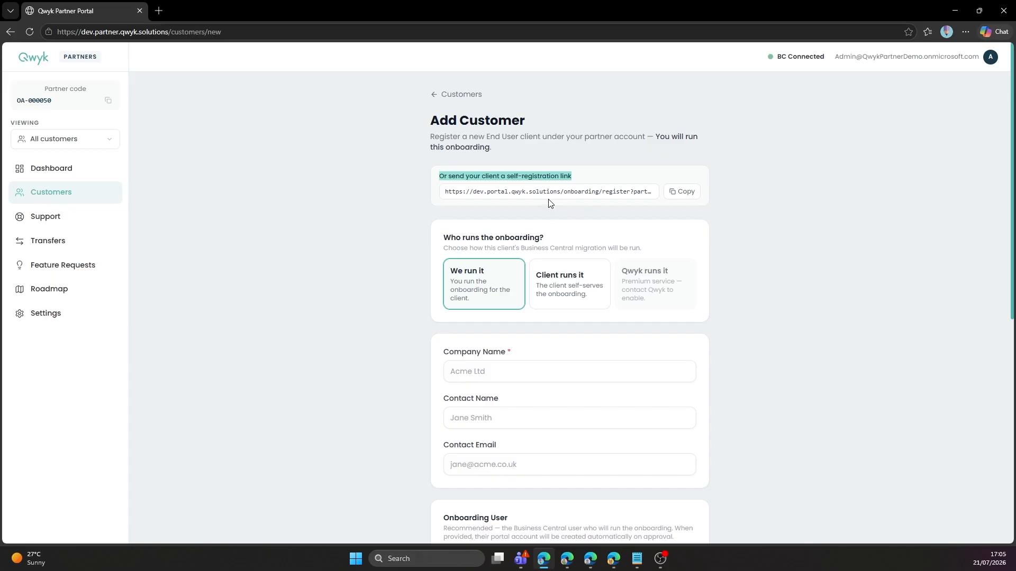
{"action": "left_click_drag", "start_coordinate": [443, 238], "coordinate": [546, 239]}
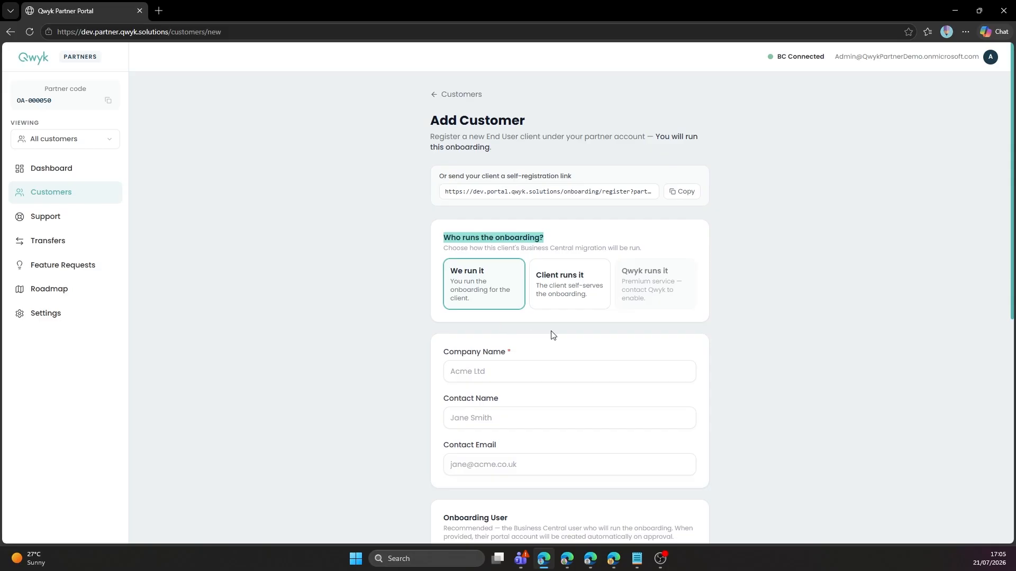
{"action": "left_click", "coordinate": [557, 298]}
Enter company name 'Demo Company (UK)' plus the contact's name and e-mail.
{"action": "left_click", "coordinate": [544, 363]}
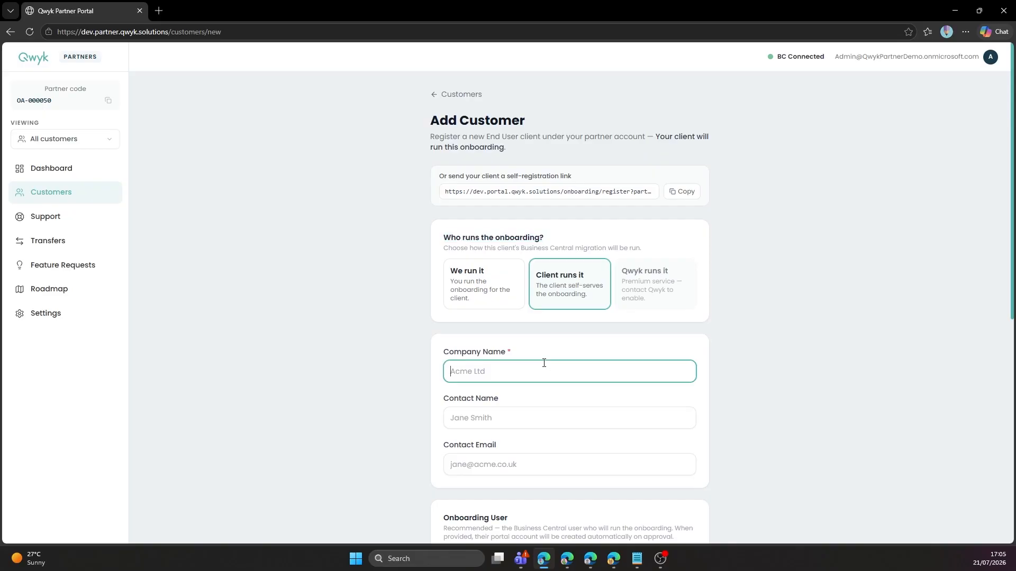
{"action": "type", "text": "Demo Company (UK)"}
{"action": "key", "text": "Tab"}
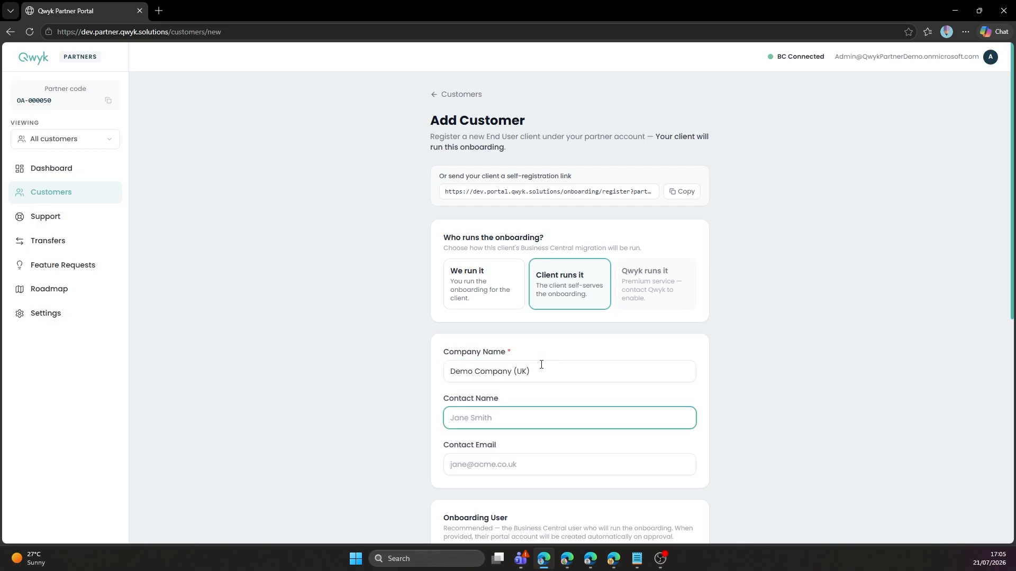
{"action": "type", "text": "Jane Smith"}
{"action": "key", "text": "Tab"}
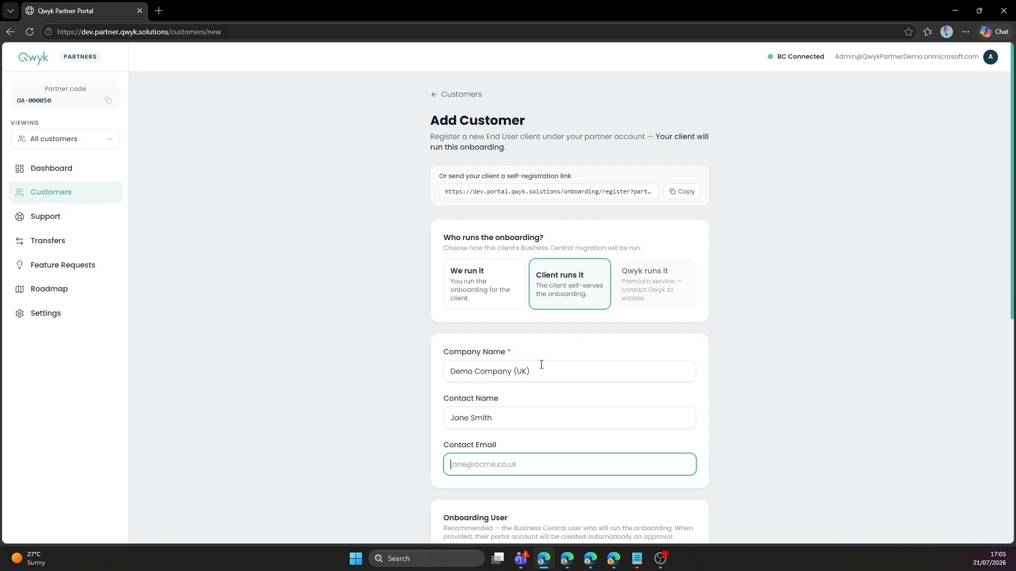
{"action": "type", "text": "q"}
{"action": "key", "text": "BackSpace"}
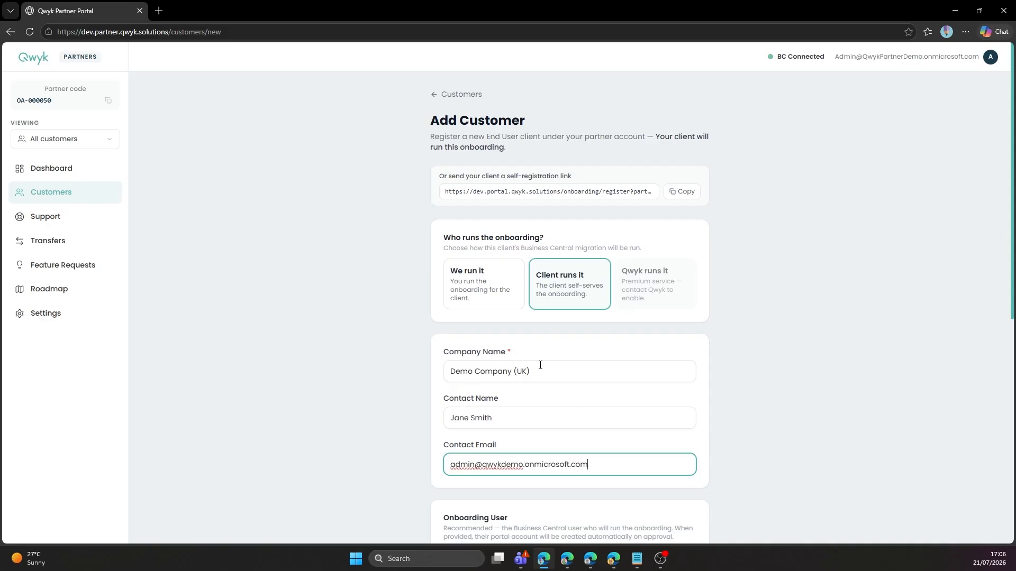
{"action": "key", "text": "Tab"}
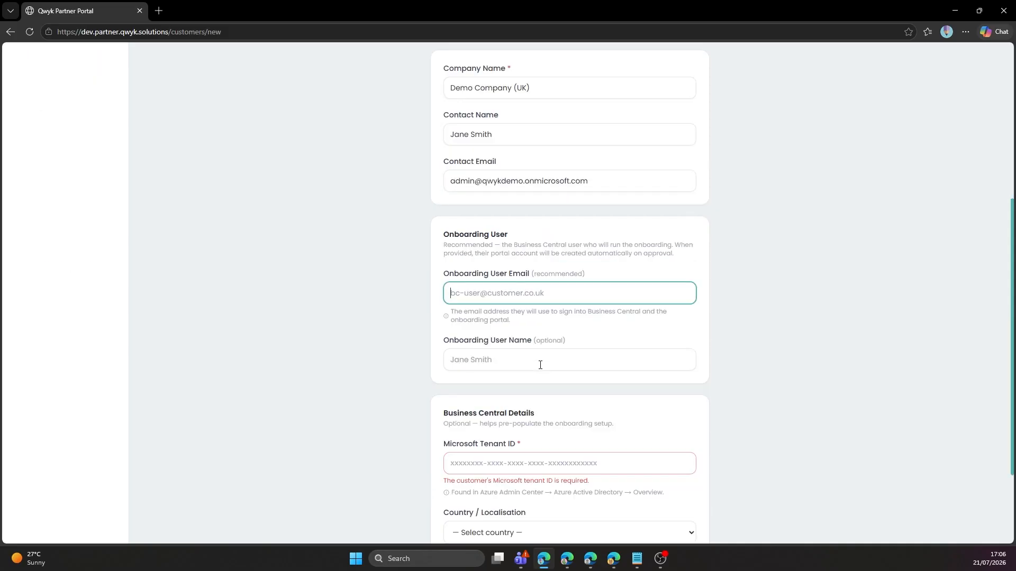
Reuse the contact e-mail as the onboarding user e-mail and fill in the onboarding user name.
{"action": "right_click", "coordinate": [558, 259]}
{"action": "left_click", "coordinate": [558, 181]}
{"action": "left_click_drag", "start_coordinate": [594, 182], "coordinate": [449, 184]}
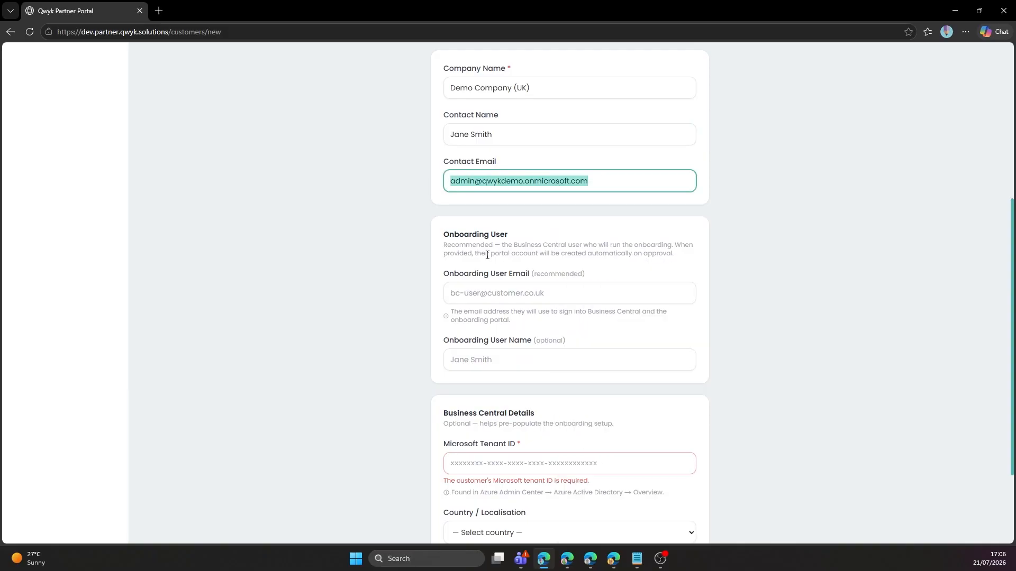
{"action": "left_click", "coordinate": [503, 298]}
{"action": "key", "text": "ctrl+v"}
{"action": "left_click", "coordinate": [512, 359]}
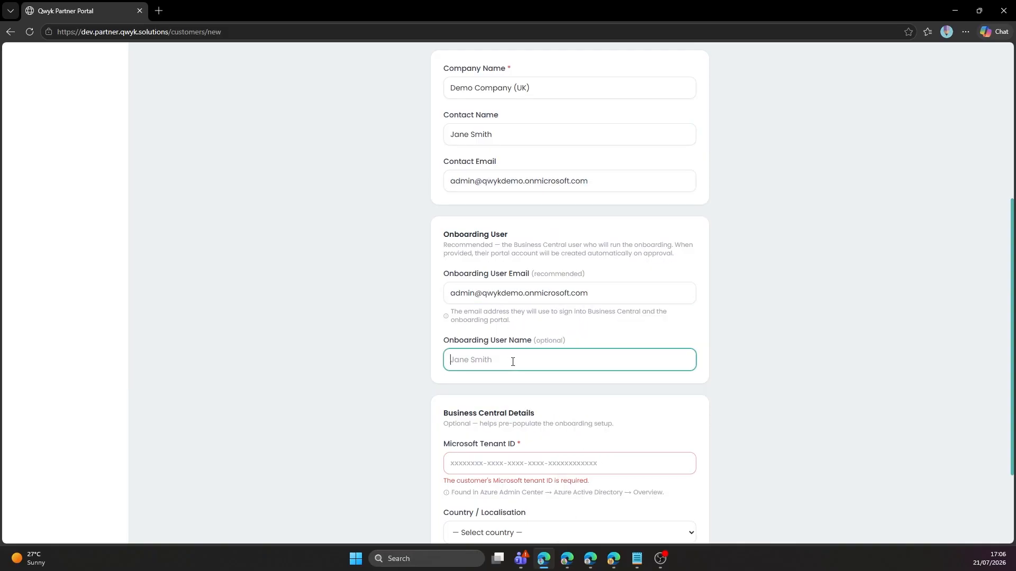
{"action": "scroll", "coordinate": [615, 287], "scroll_direction": "up", "scroll_amount": 1}
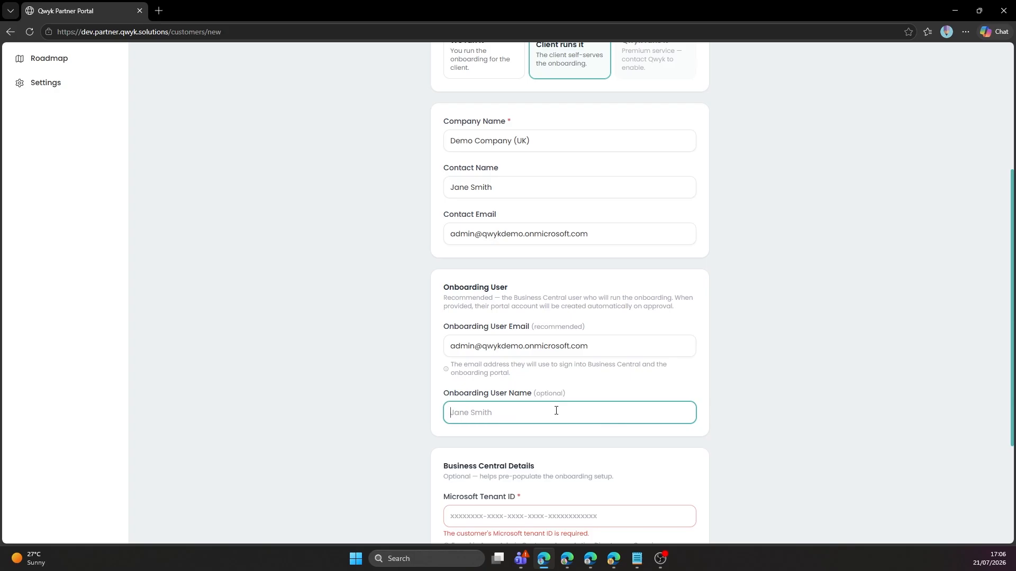
{"action": "type", "text": "Jane Smith"}
{"action": "key", "text": "Tab"}
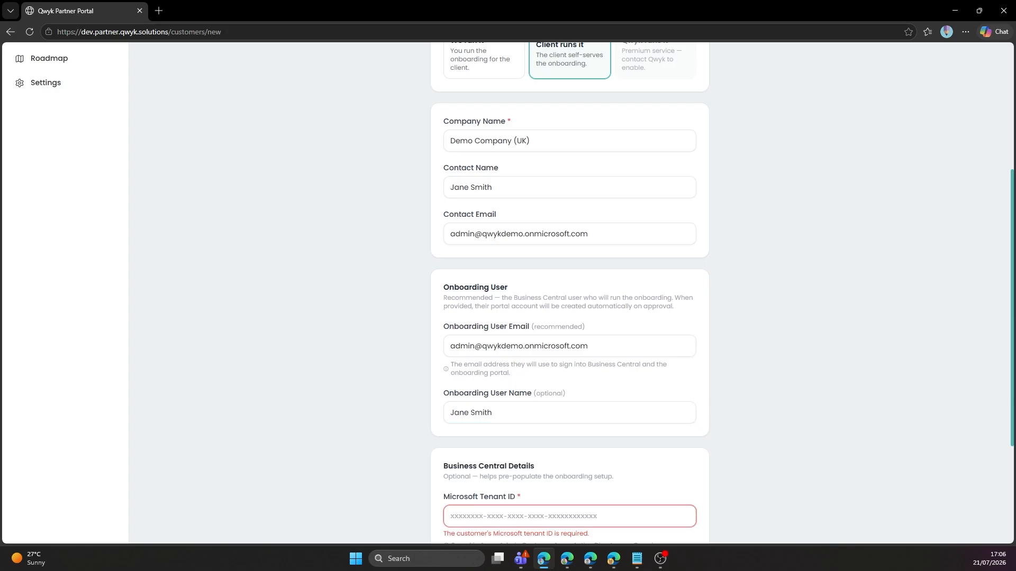
Paste the customer's Microsoft Tenant ID and set localisation to United Kingdom.
{"action": "scroll", "coordinate": [256, 532], "scroll_direction": "down", "scroll_amount": 3}
{"action": "scroll", "coordinate": [408, 453], "scroll_direction": "up", "scroll_amount": 4}
{"action": "scroll", "coordinate": [442, 458], "scroll_direction": "down", "scroll_amount": 4}
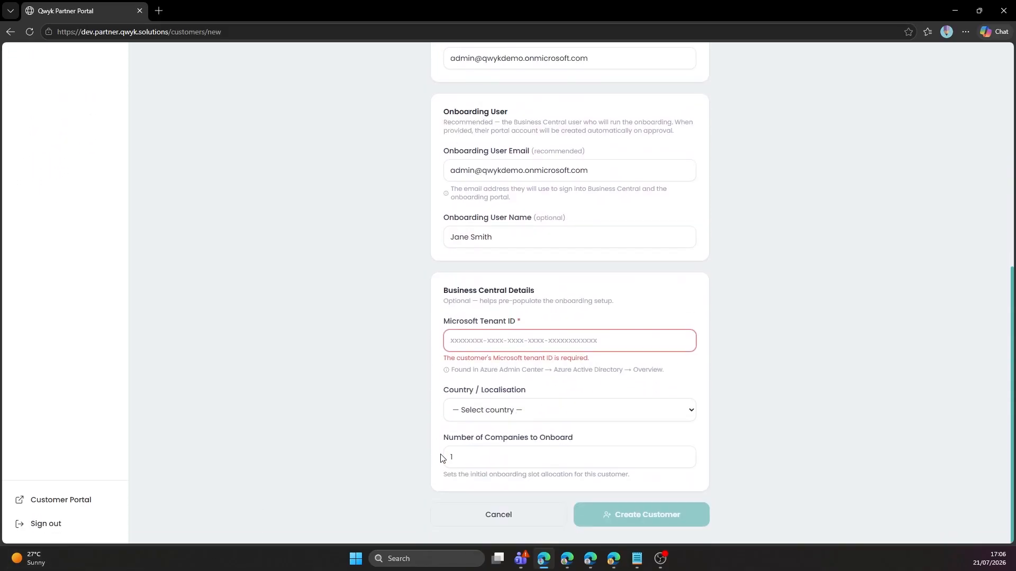
{"action": "key", "text": "alt+Tab"}
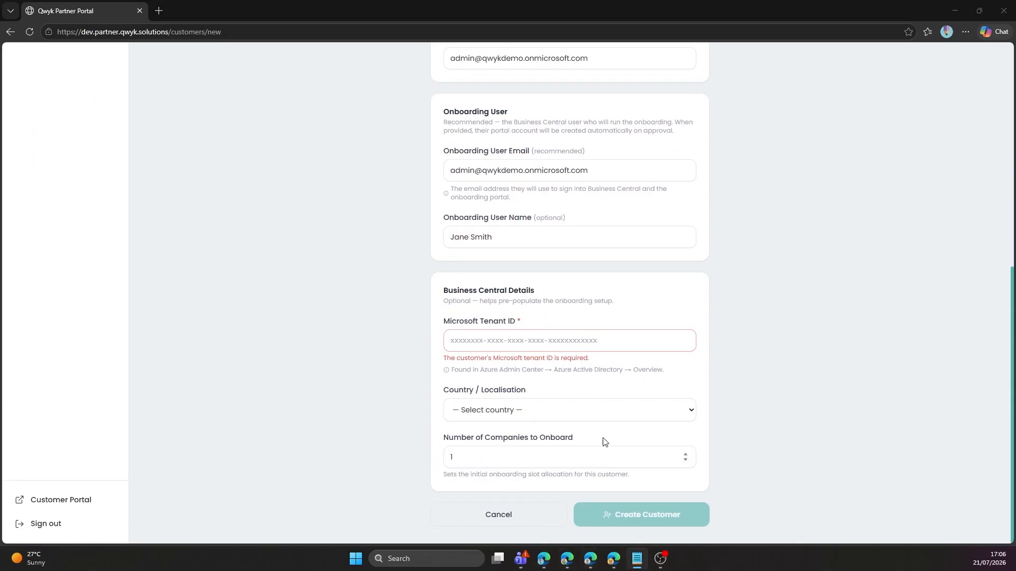
{"action": "left_click", "coordinate": [551, 341]}
{"action": "key", "text": "ctrl+v"}
{"action": "left_click", "coordinate": [570, 412]}
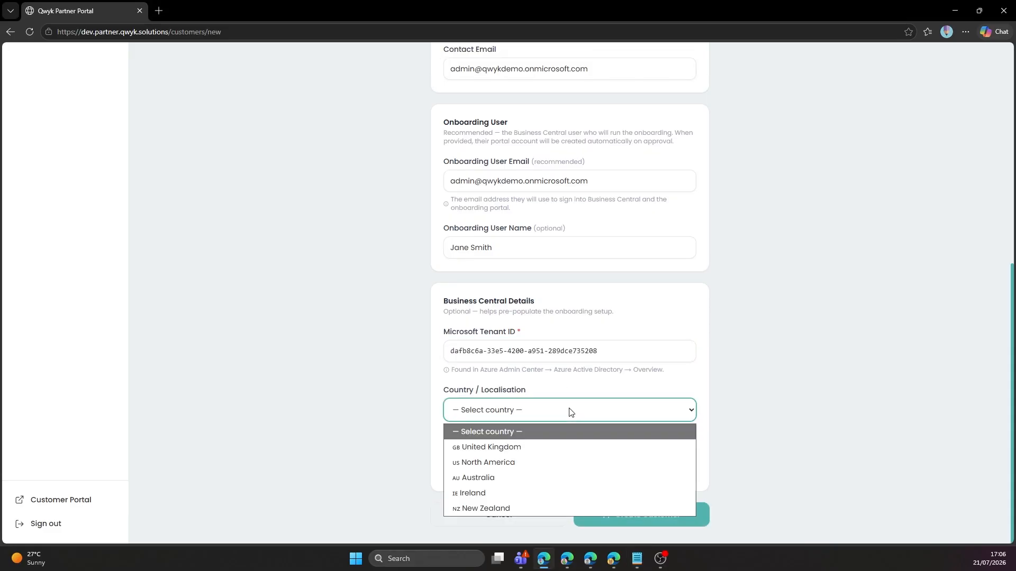
{"action": "left_click", "coordinate": [557, 447]}
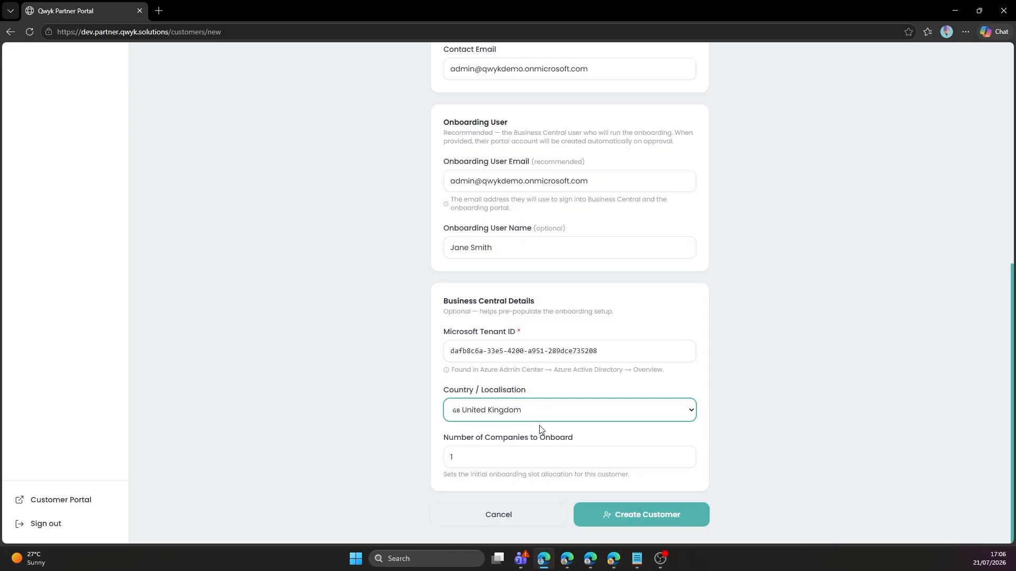
Set the number of companies to onboard to 5 and create the customer.
{"action": "left_click", "coordinate": [685, 457]}
{"action": "left_click", "coordinate": [686, 454]}
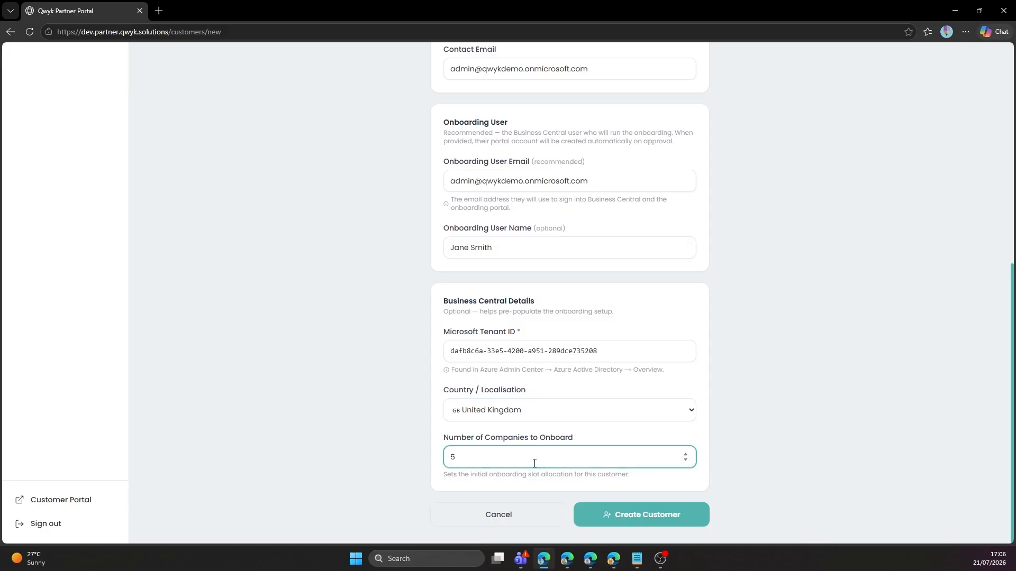
{"action": "left_click", "coordinate": [599, 442]}
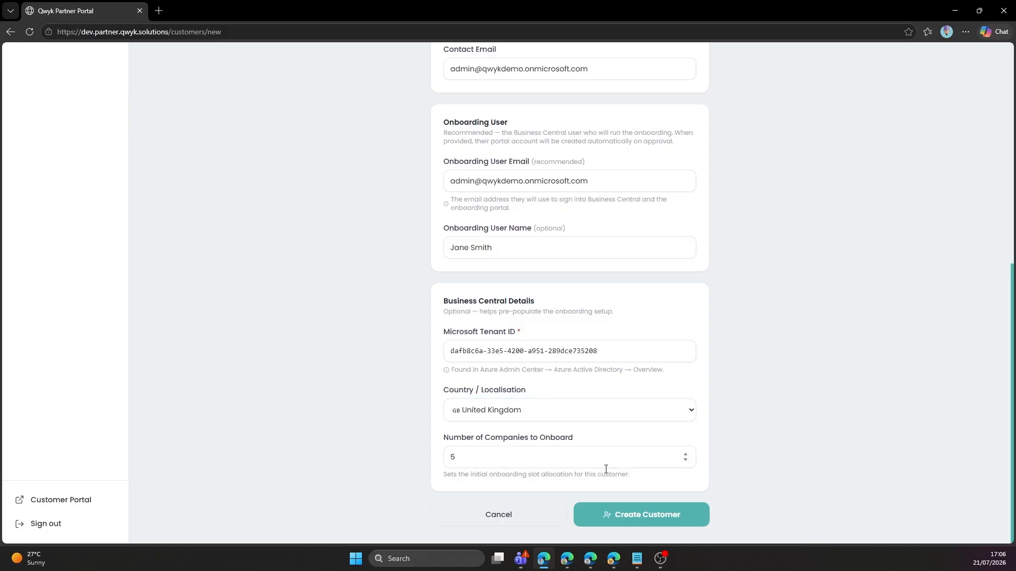
{"action": "left_click", "coordinate": [639, 521]}
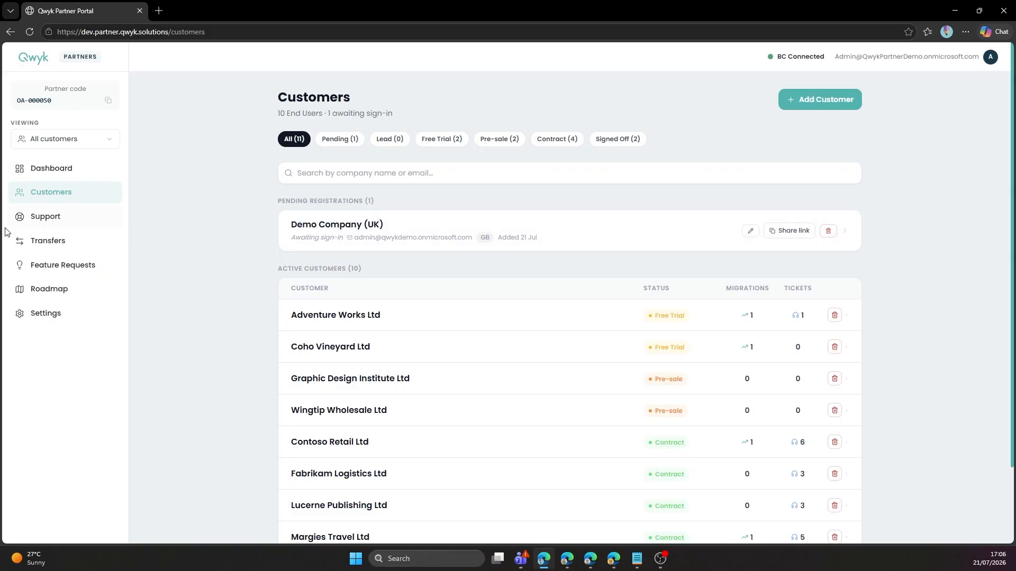
Open the Support Queue listing 19 open tickets and no escalations.
{"action": "key", "text": "alt+Tab"}
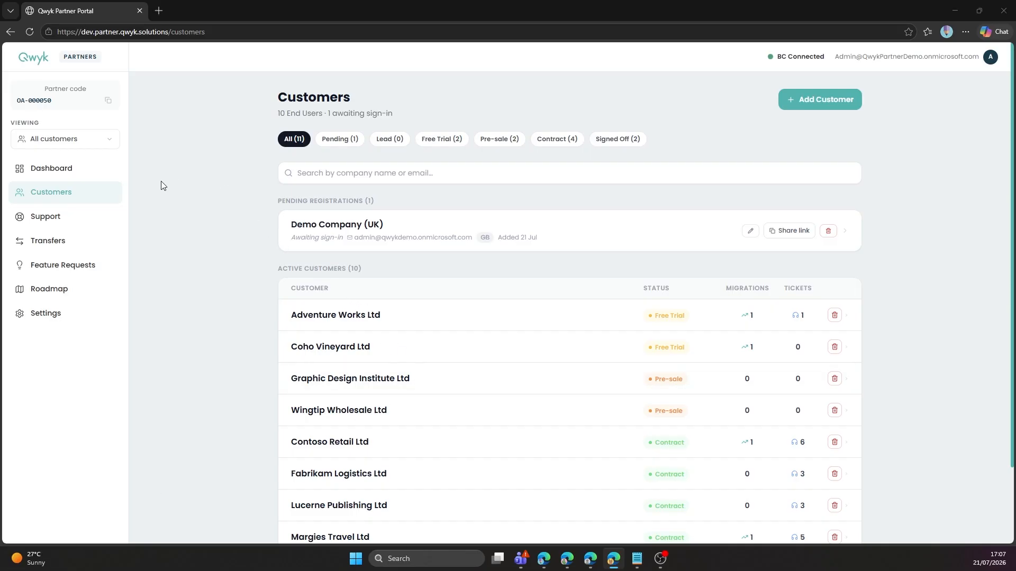
{"action": "left_click", "coordinate": [45, 221]}
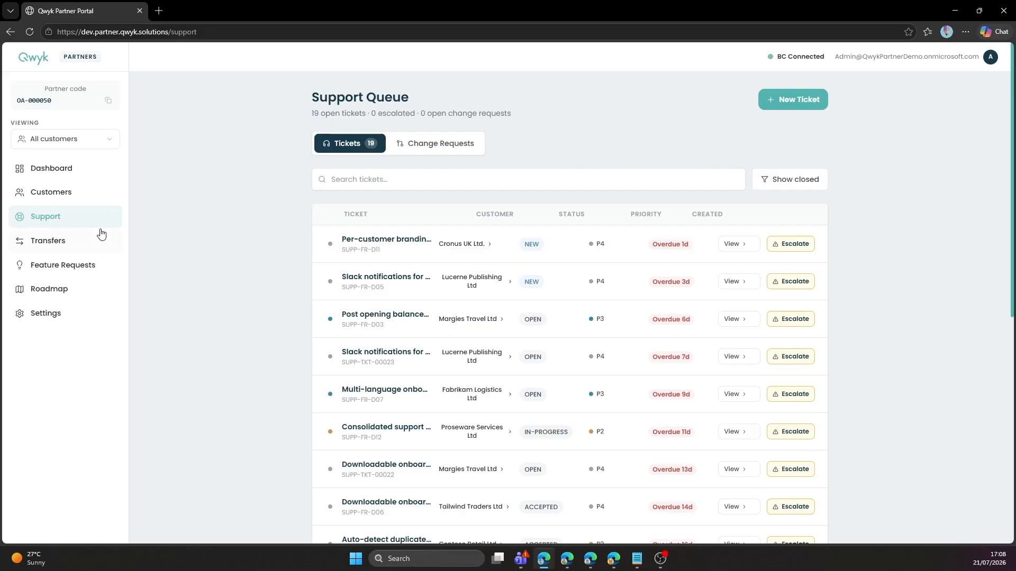
Open Transfers to see Wingtip Wholesale Ltd pending and Graphic Design Institute Ltd accepted.
{"action": "left_click", "coordinate": [57, 247]}
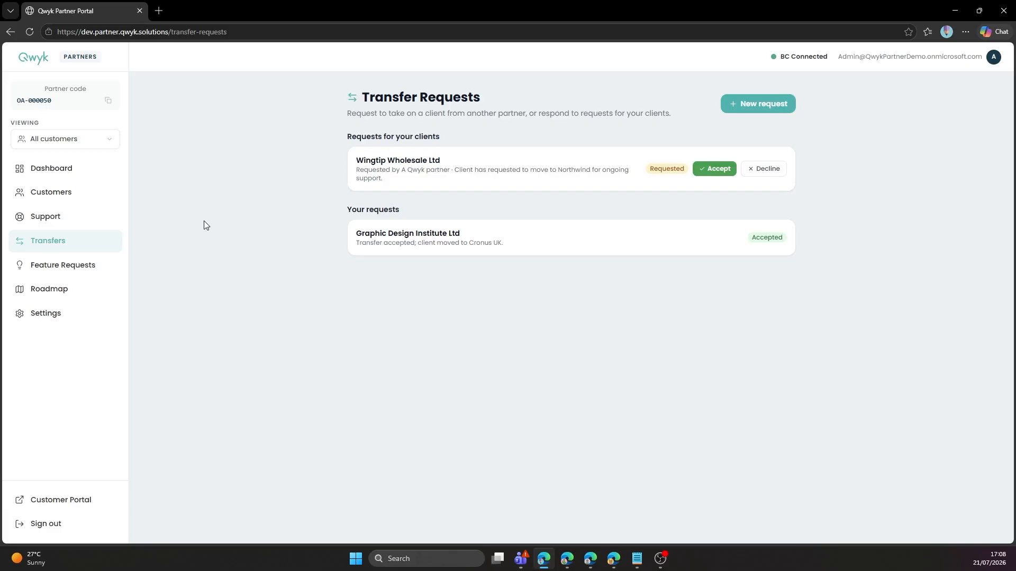
Open Feature Requests, topped by 'Roadmap voting on behalf of clients' with 21 votes.
{"action": "left_click", "coordinate": [80, 270]}
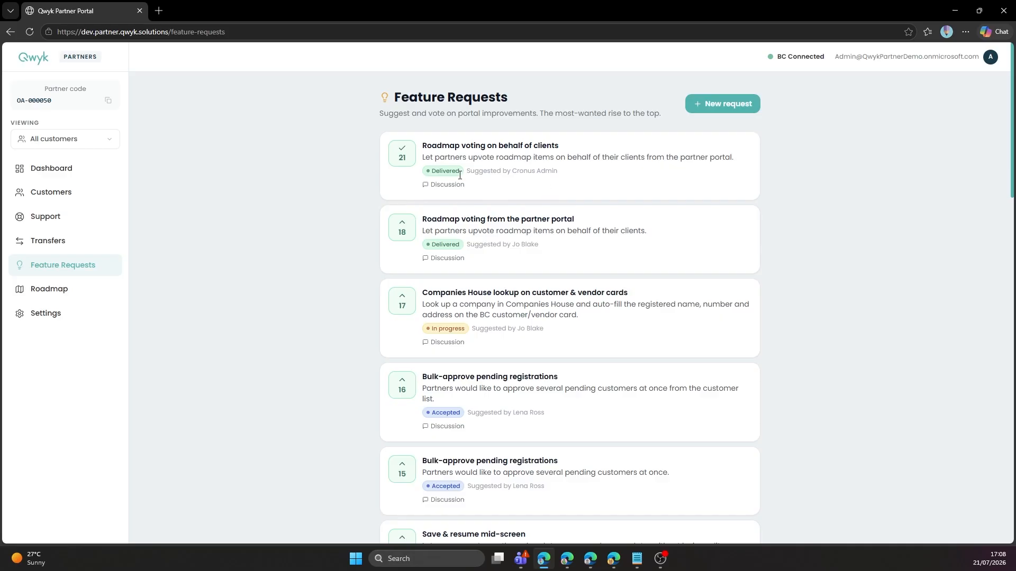
Open the Roadmap showing Business Central items for Q2–Q4 2026 and Backlog.
{"action": "left_click", "coordinate": [102, 291]}
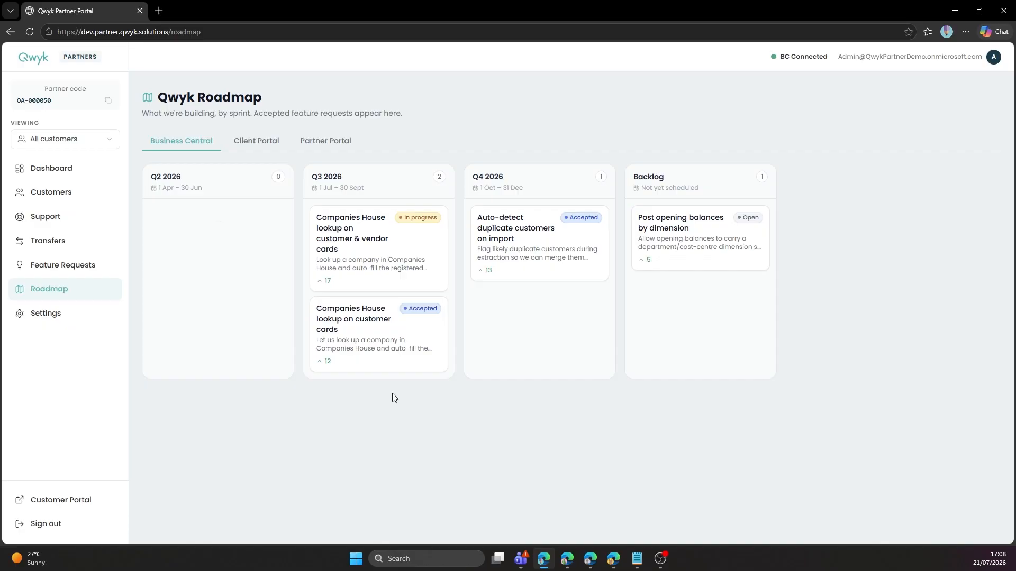
{"action": "left_click", "coordinate": [274, 146]}
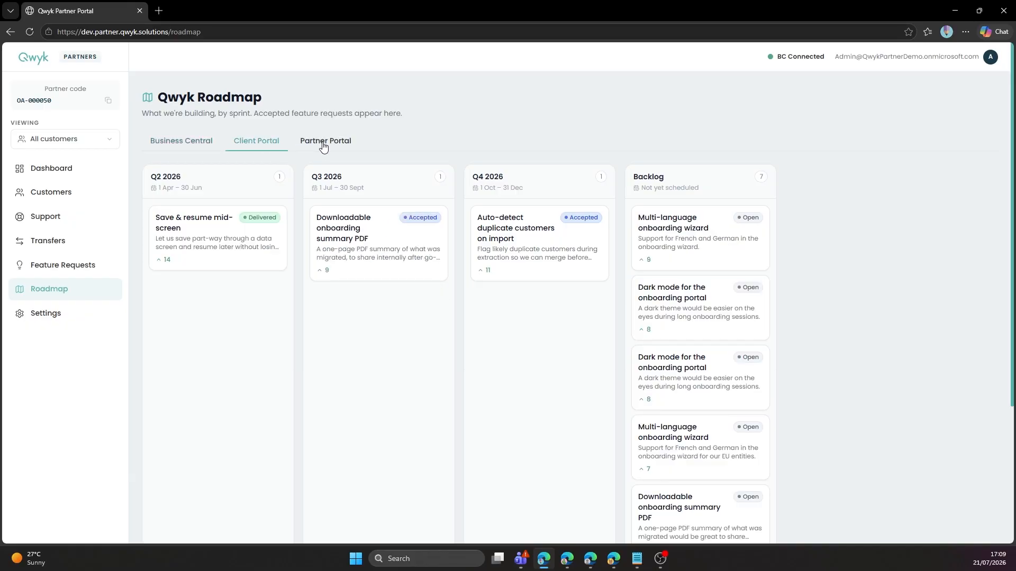
{"action": "left_click", "coordinate": [323, 147]}
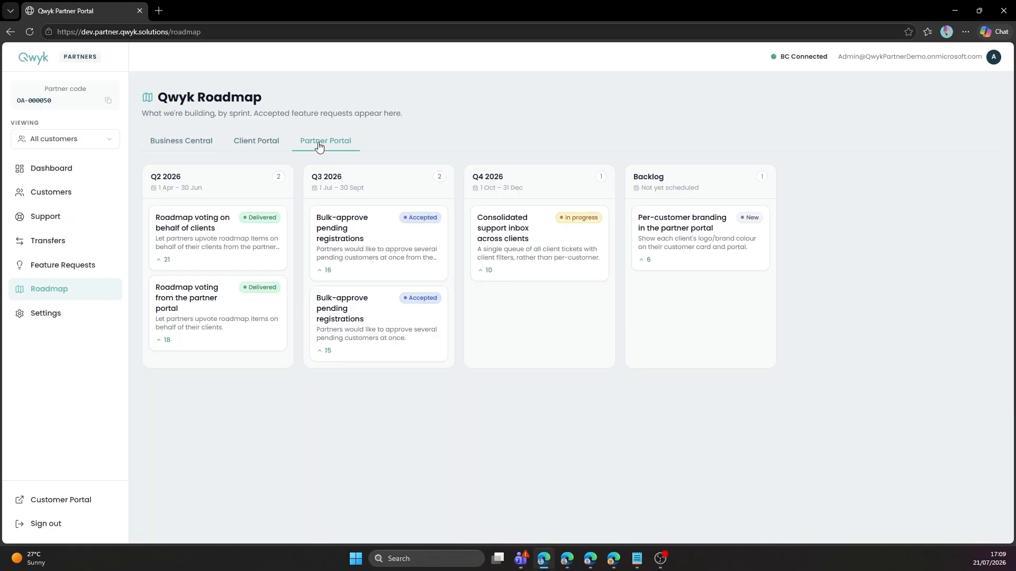
{"action": "left_click", "coordinate": [270, 145]}
{"action": "left_click", "coordinate": [197, 143]}
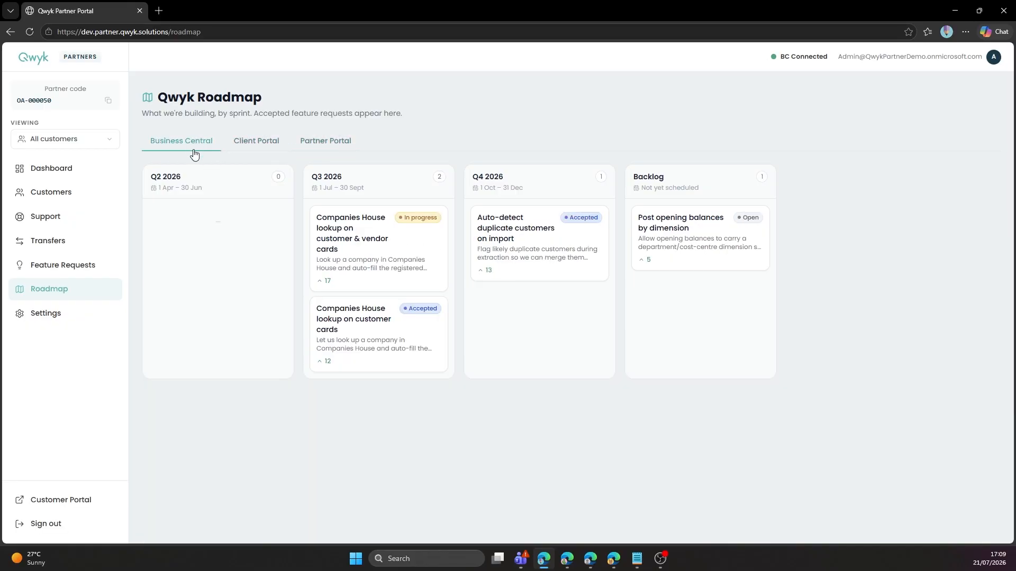
Look over the partner Settings page, then return to the dashboard (11 customers, 19 open tickets).
{"action": "left_click", "coordinate": [58, 316]}
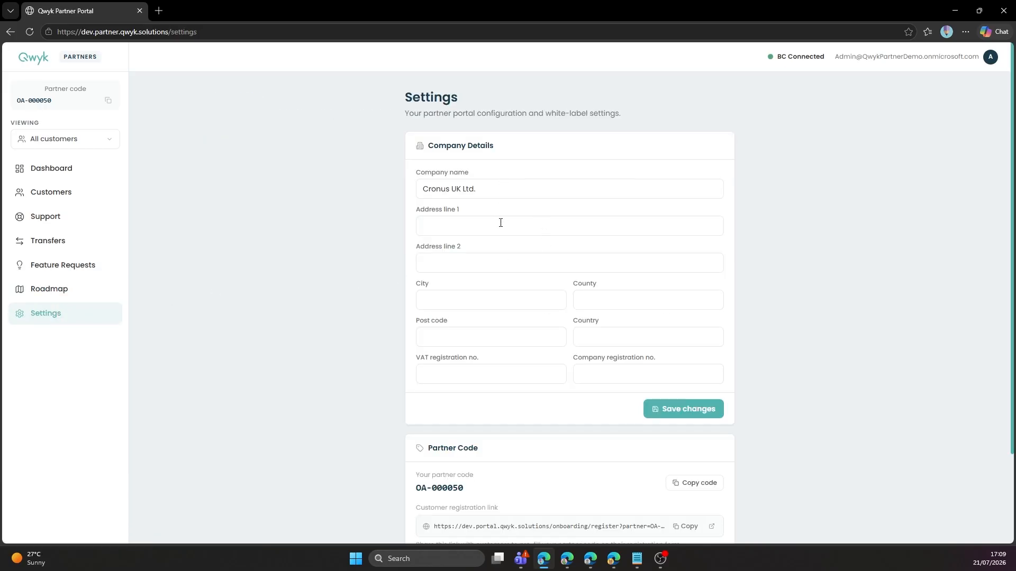
{"action": "scroll", "coordinate": [481, 337], "scroll_direction": "down", "scroll_amount": 3}
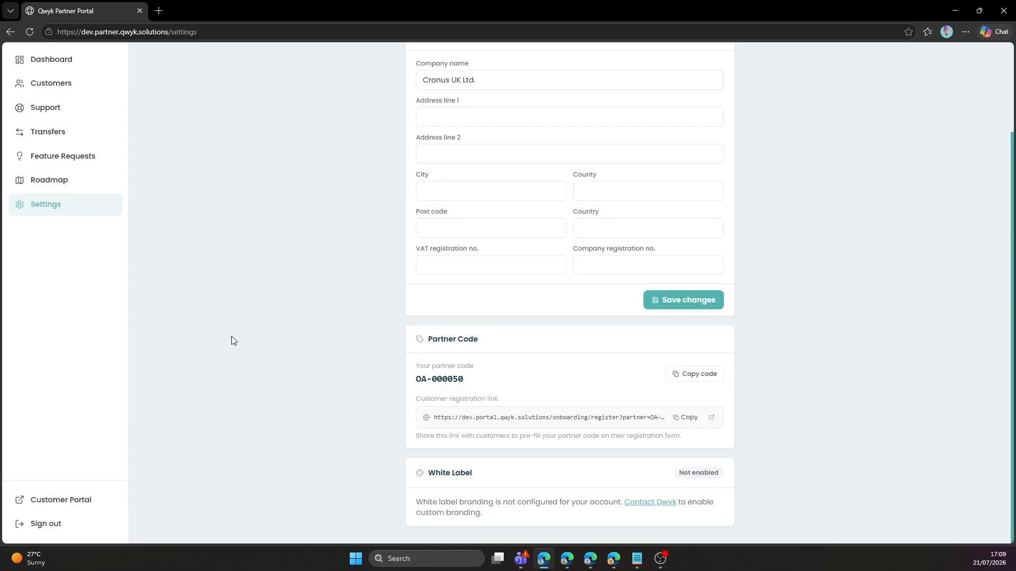
{"action": "scroll", "coordinate": [88, 270], "scroll_direction": "up", "scroll_amount": 1}
{"action": "scroll", "coordinate": [89, 265], "scroll_direction": "up", "scroll_amount": 3}
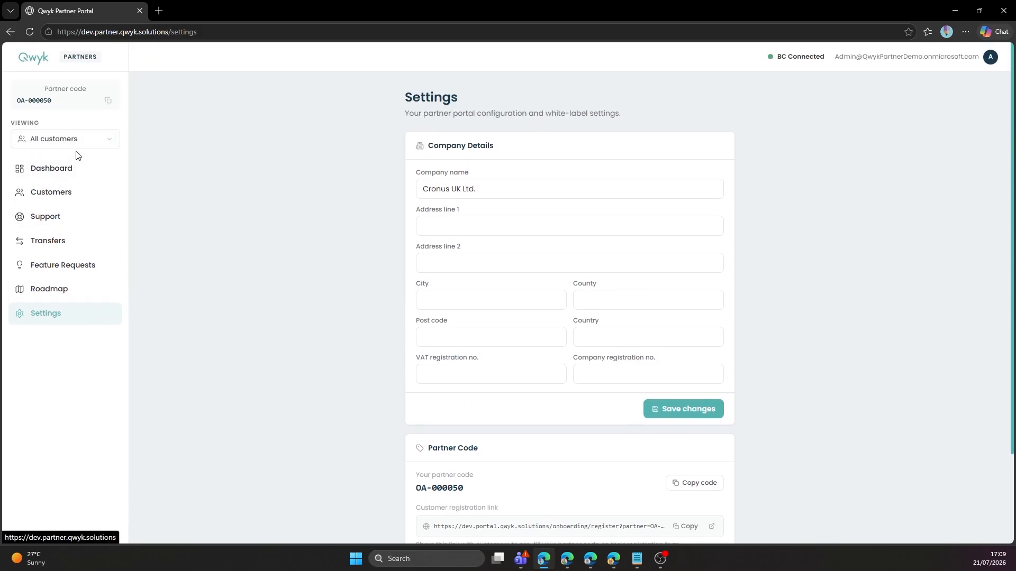
{"action": "left_click", "coordinate": [53, 166]}
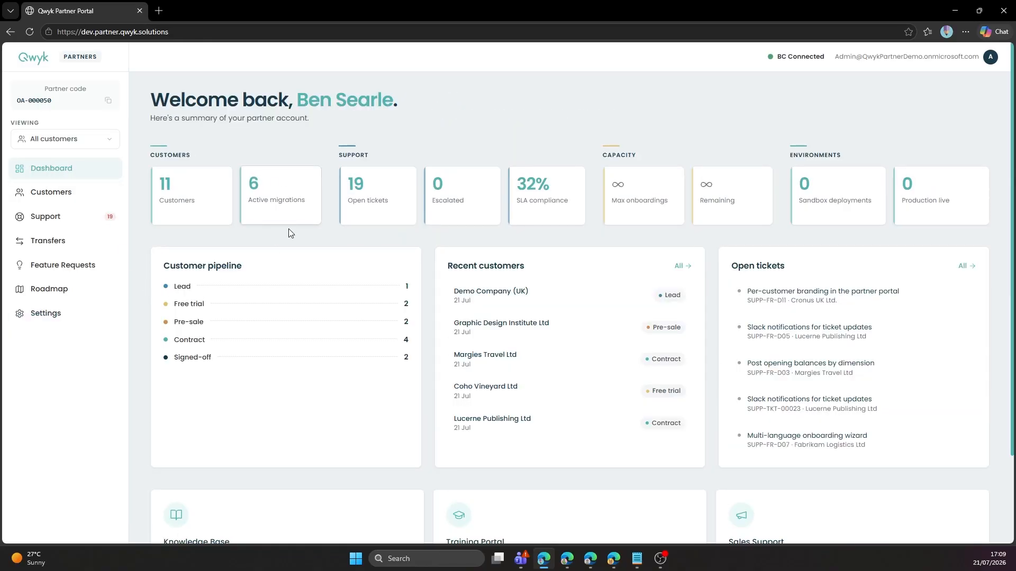
Load dev.portal.qwyk.solutions in the other Edge window and sign in with the demo Microsoft work account.
{"action": "mouse_move", "coordinate": [606, 567]}
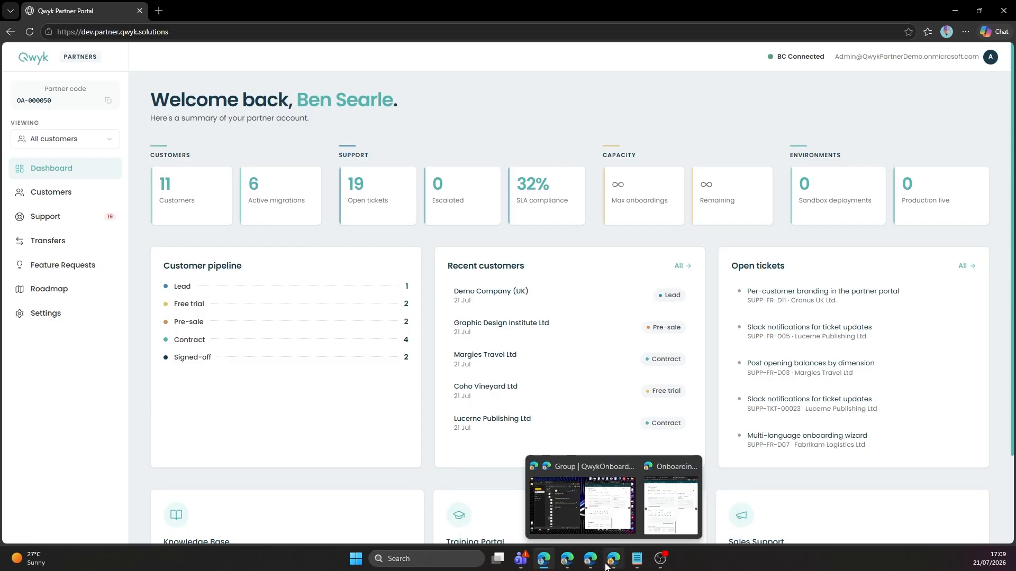
{"action": "left_click", "coordinate": [567, 558]}
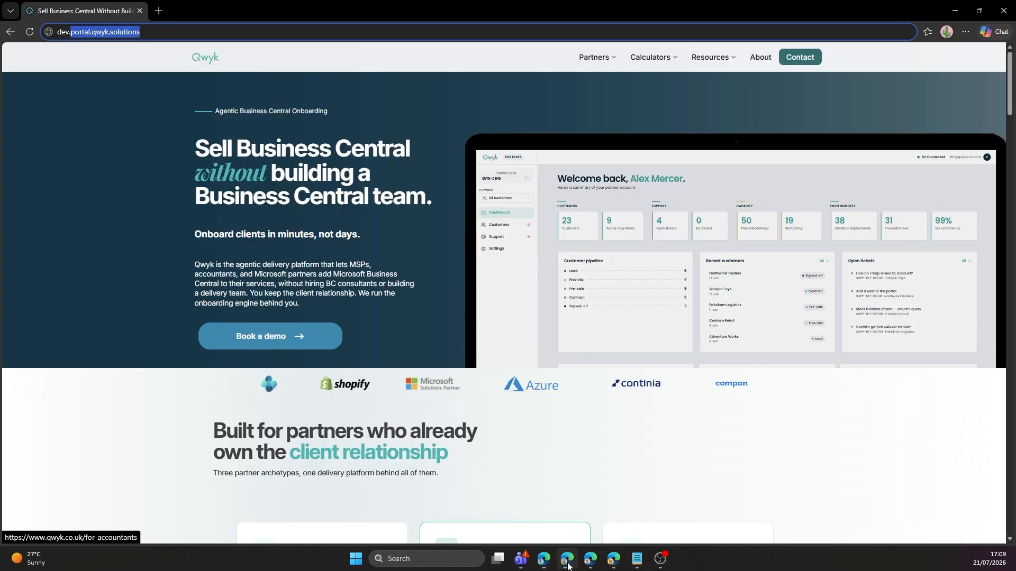
{"action": "key", "text": "Return"}
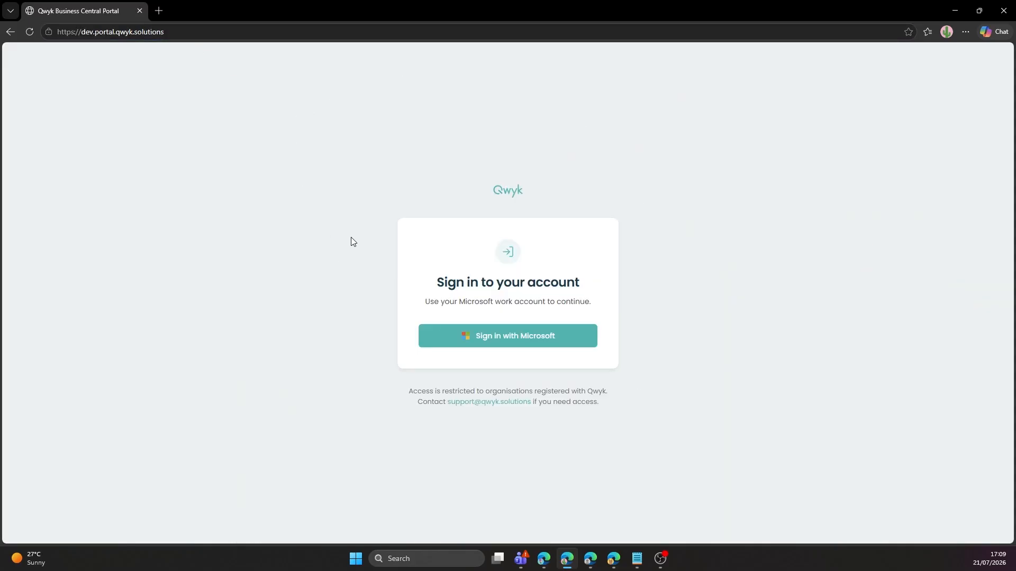
{"action": "left_click", "coordinate": [462, 344]}
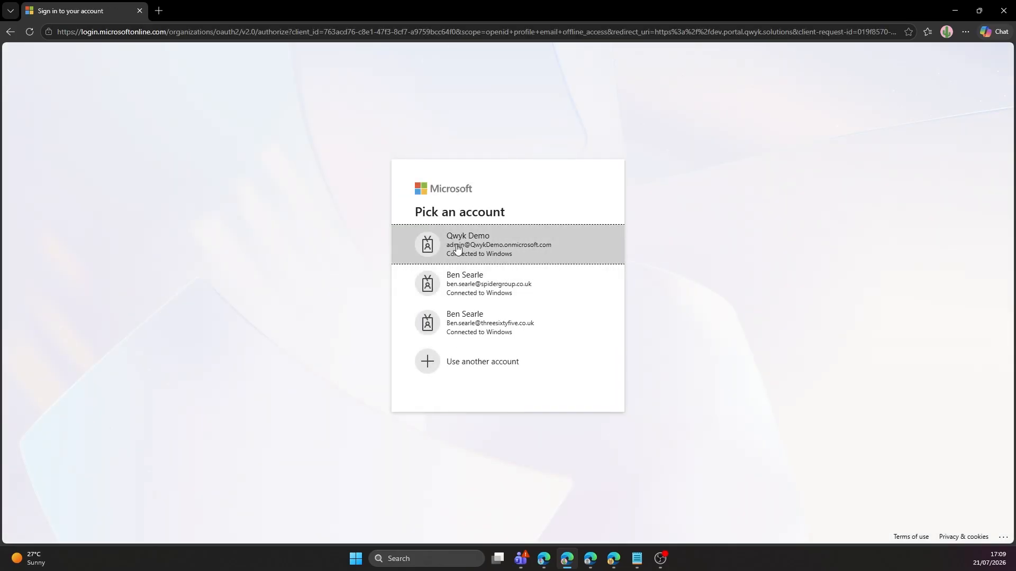
{"action": "left_click", "coordinate": [458, 247]}
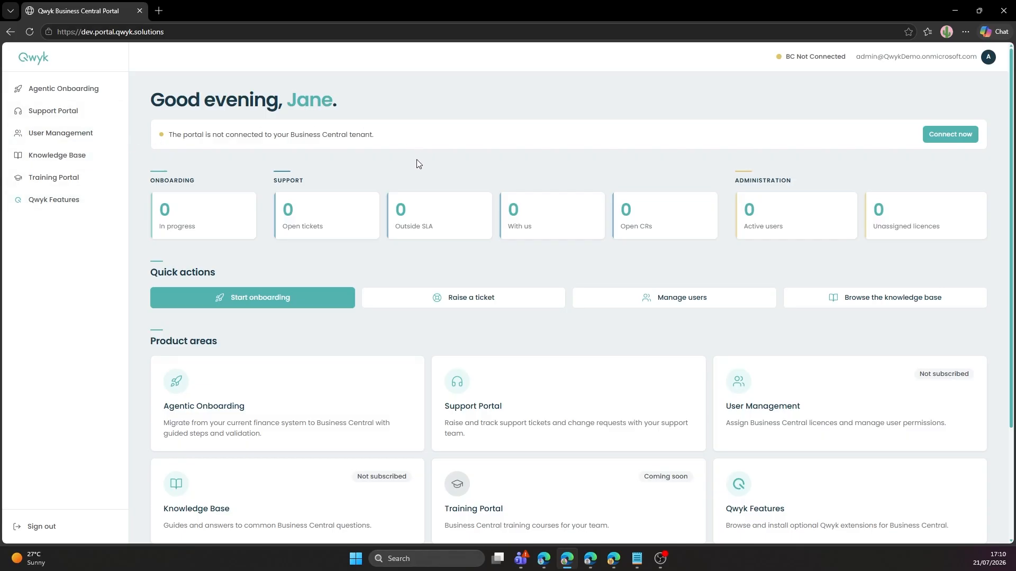
Choose Connect now on the dashboard's Business Central connection banner.
{"action": "scroll", "coordinate": [417, 160], "scroll_direction": "down", "scroll_amount": 2}
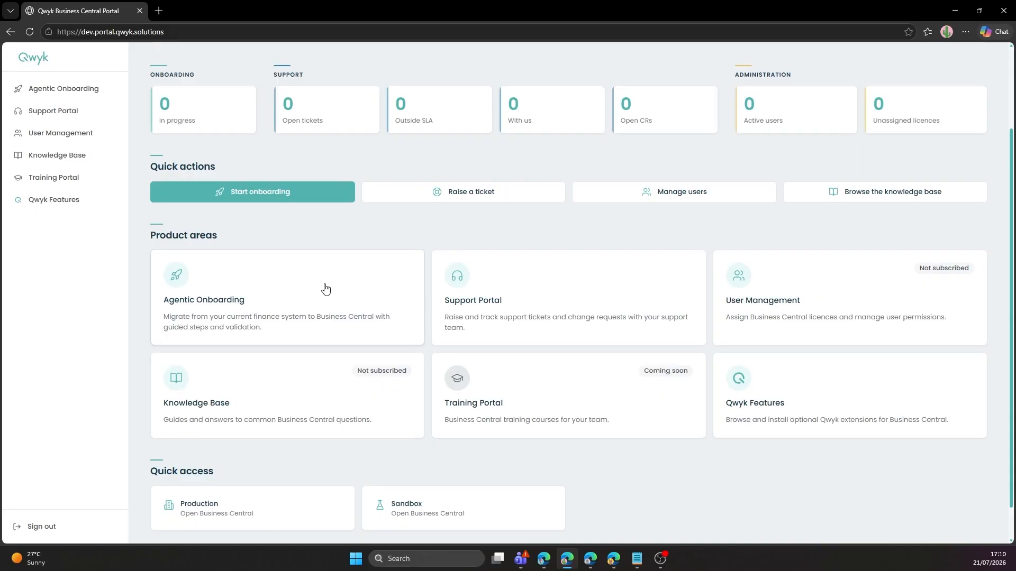
{"action": "scroll", "coordinate": [326, 288], "scroll_direction": "up", "scroll_amount": 2}
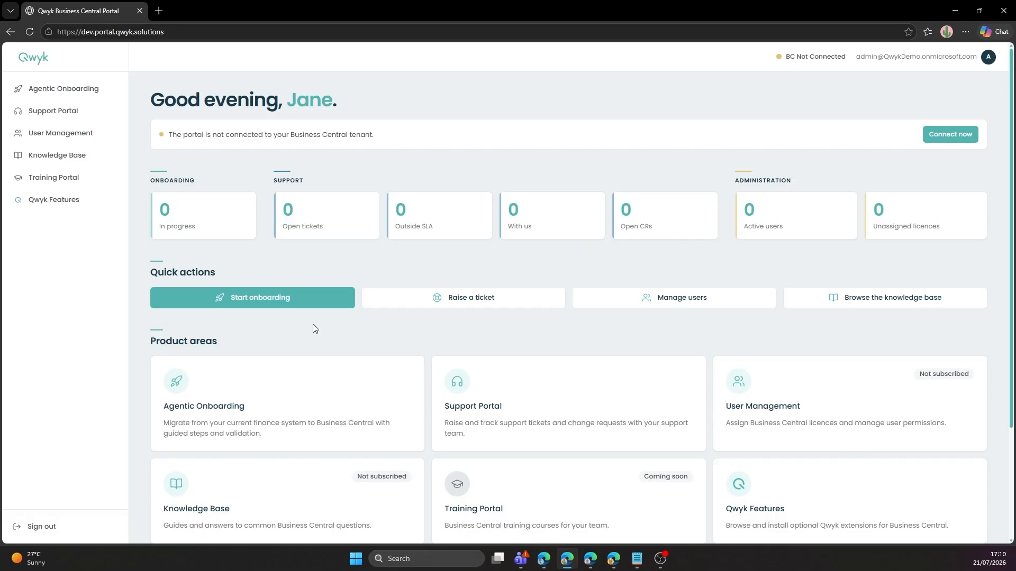
{"action": "left_click", "coordinate": [317, 399]}
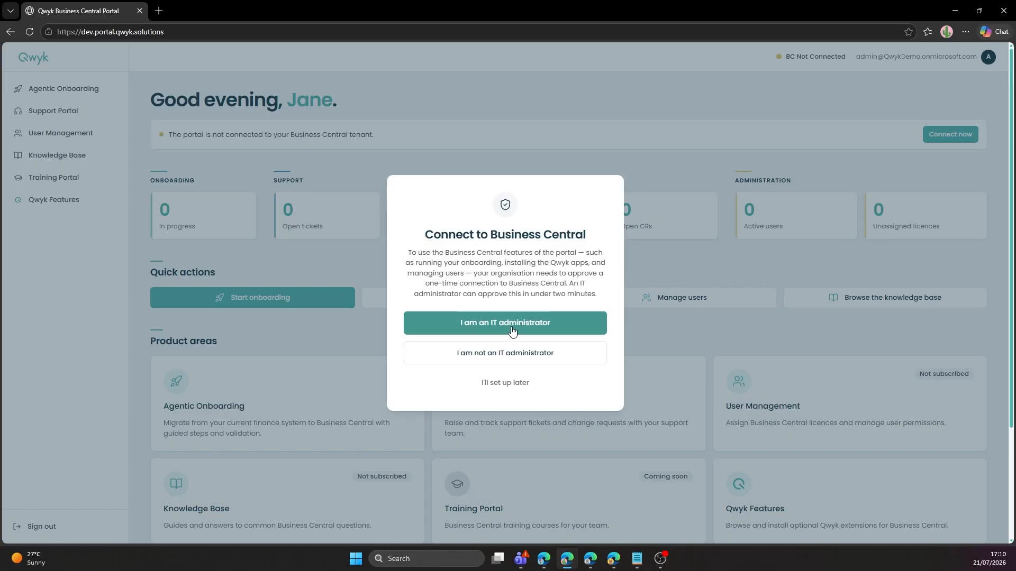
Choose to approve the connection yourself as IT administrator and view the requested permissions.
{"action": "left_click", "coordinate": [490, 359]}
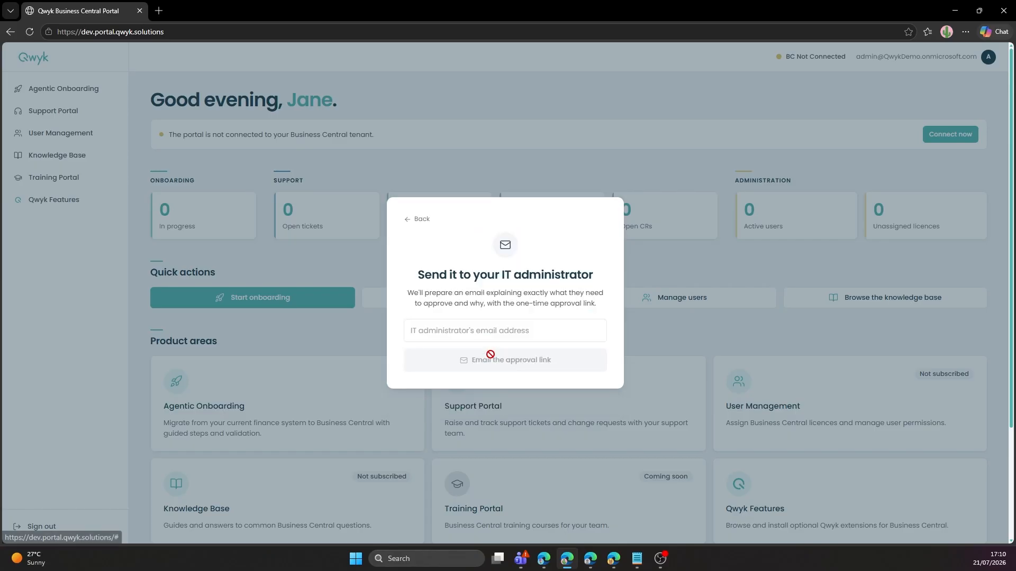
{"action": "left_click", "coordinate": [488, 331]}
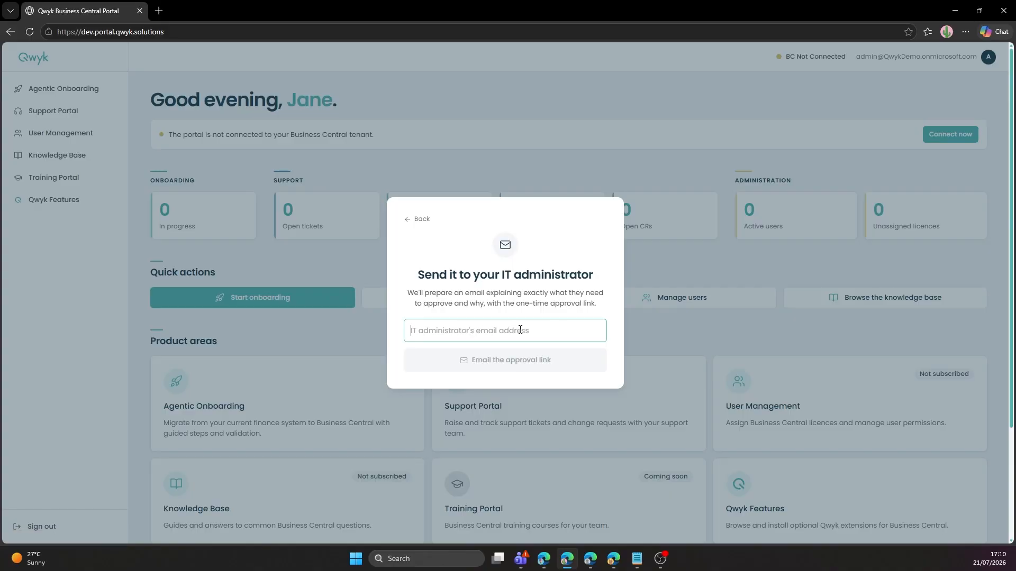
{"action": "left_click", "coordinate": [420, 222]}
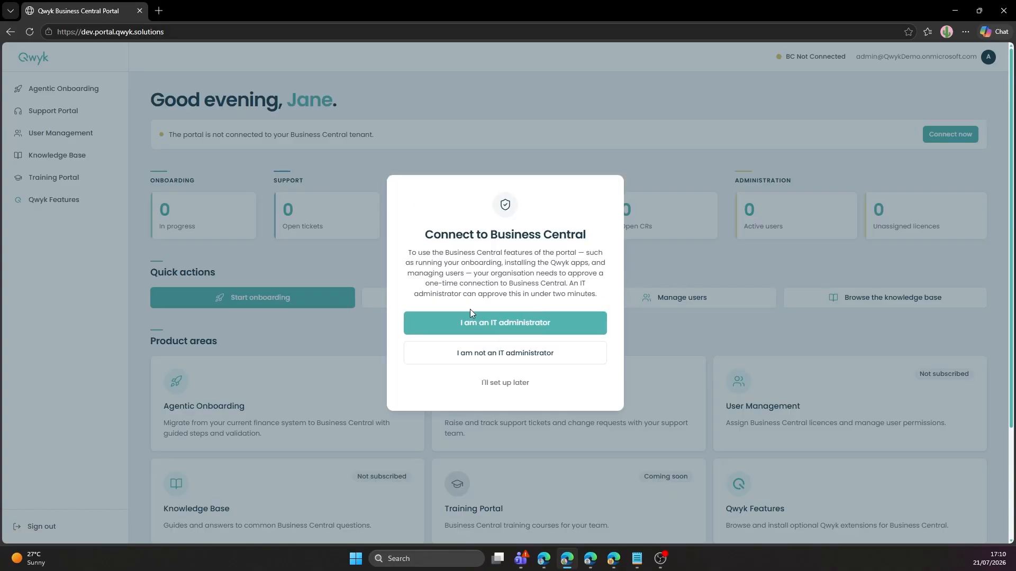
{"action": "left_click", "coordinate": [538, 323]}
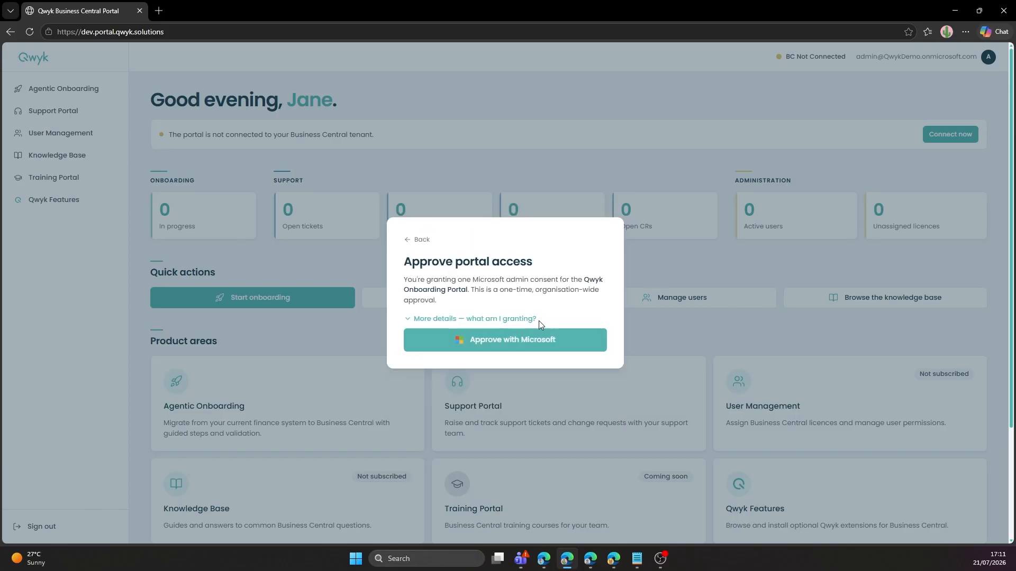
{"action": "left_click", "coordinate": [513, 319]}
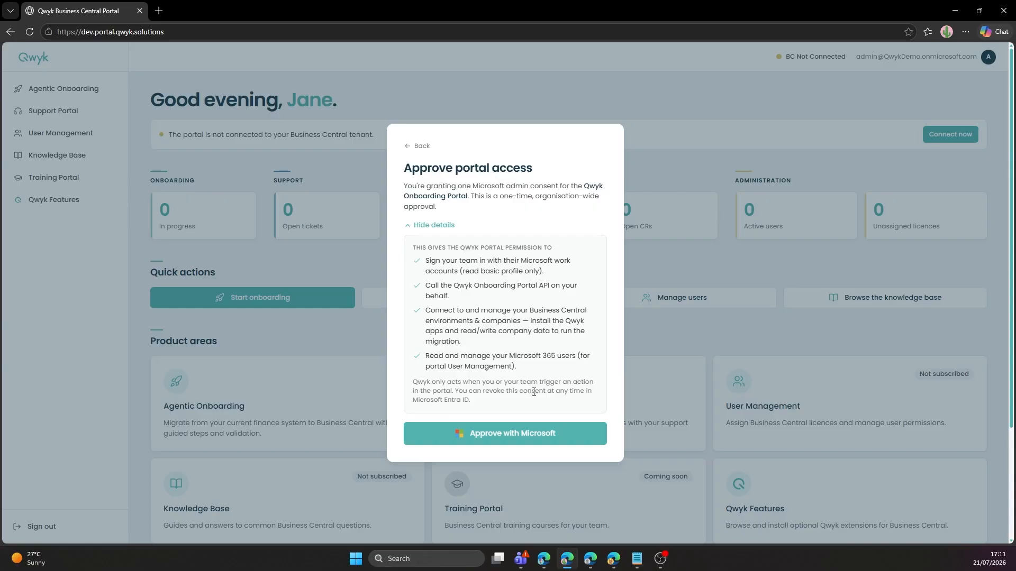
Grant Microsoft admin consent with the demo admin account by accepting the requested permissions.
{"action": "left_click", "coordinate": [539, 432]}
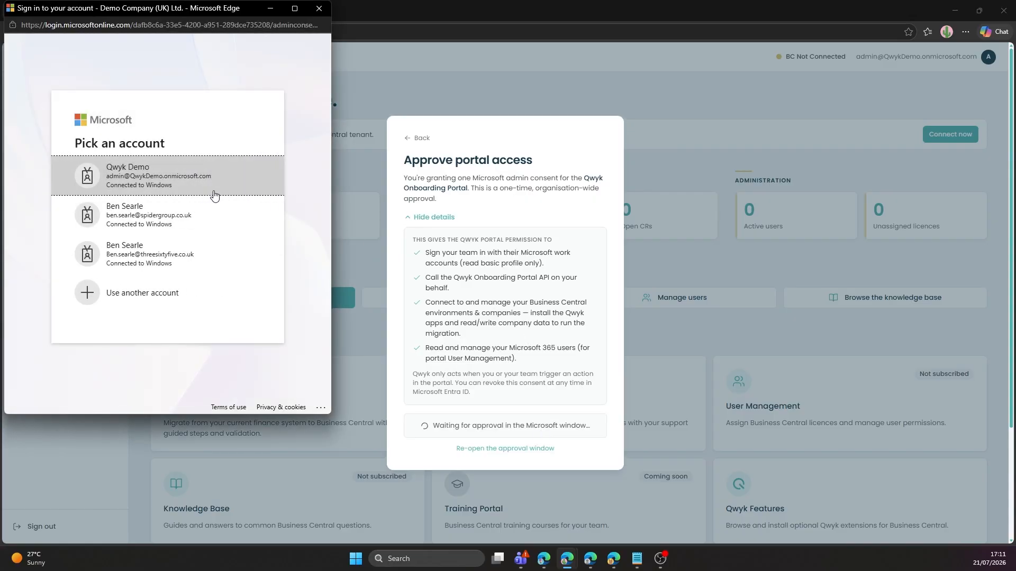
{"action": "left_click", "coordinate": [177, 181]}
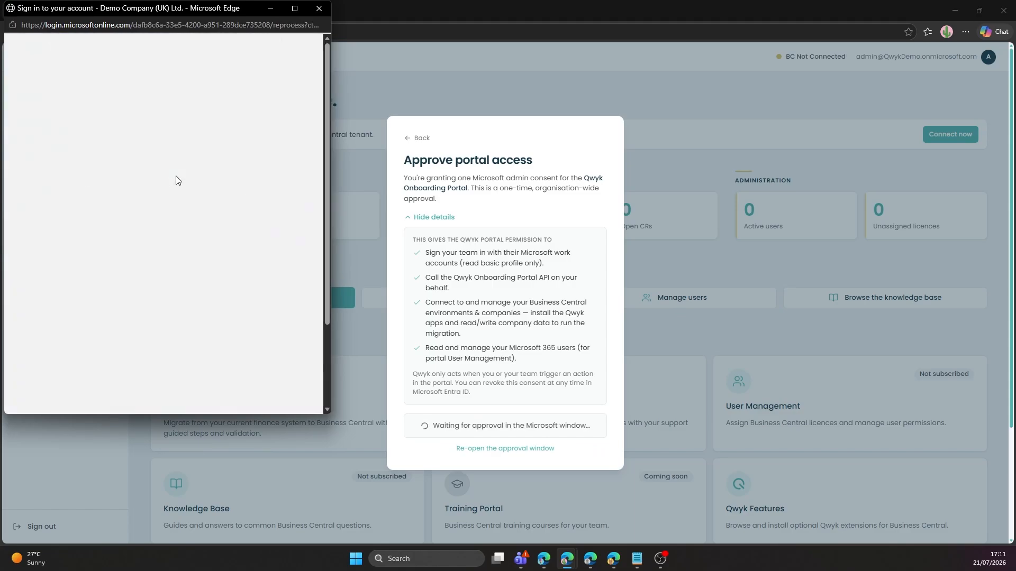
{"action": "scroll", "coordinate": [176, 181], "scroll_direction": "down", "scroll_amount": 2}
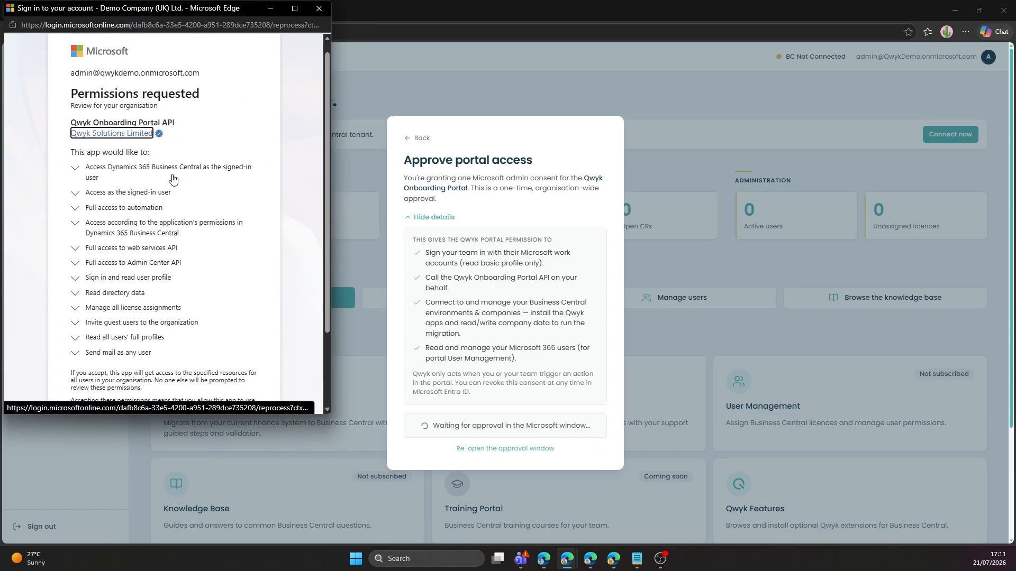
{"action": "scroll", "coordinate": [159, 166], "scroll_direction": "up", "scroll_amount": 1}
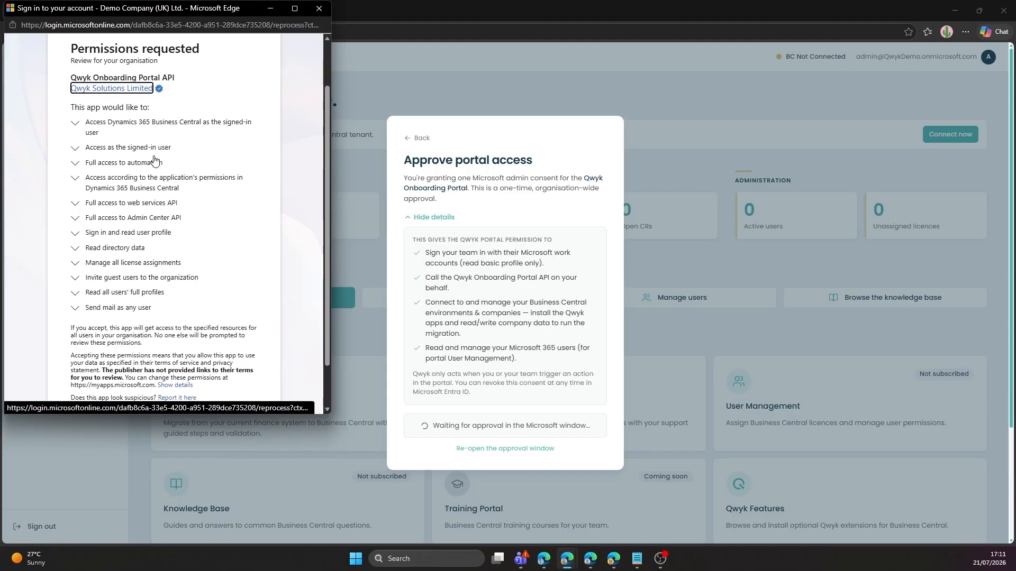
{"action": "scroll", "coordinate": [134, 268], "scroll_direction": "down", "scroll_amount": 1}
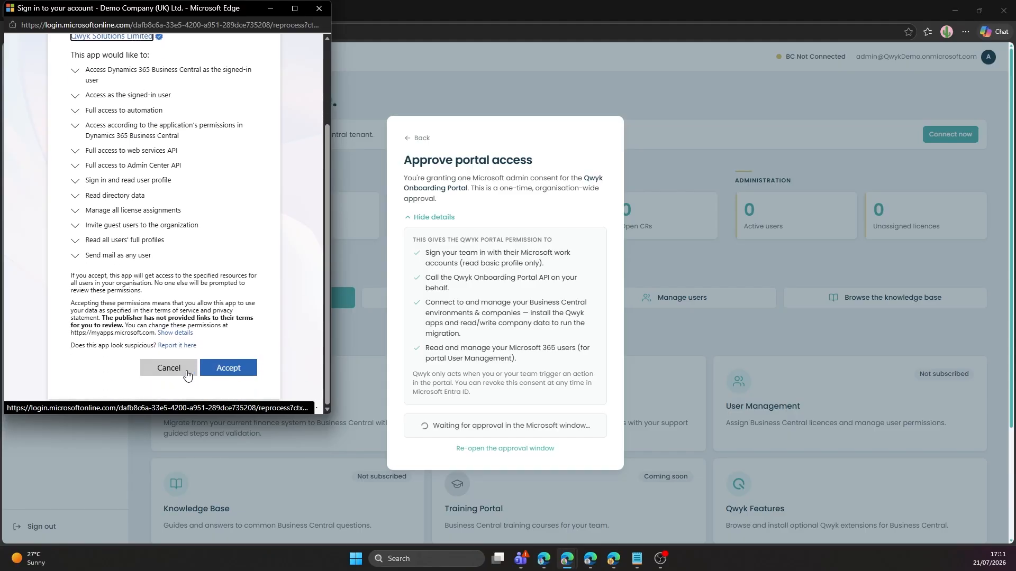
{"action": "left_click", "coordinate": [236, 377]}
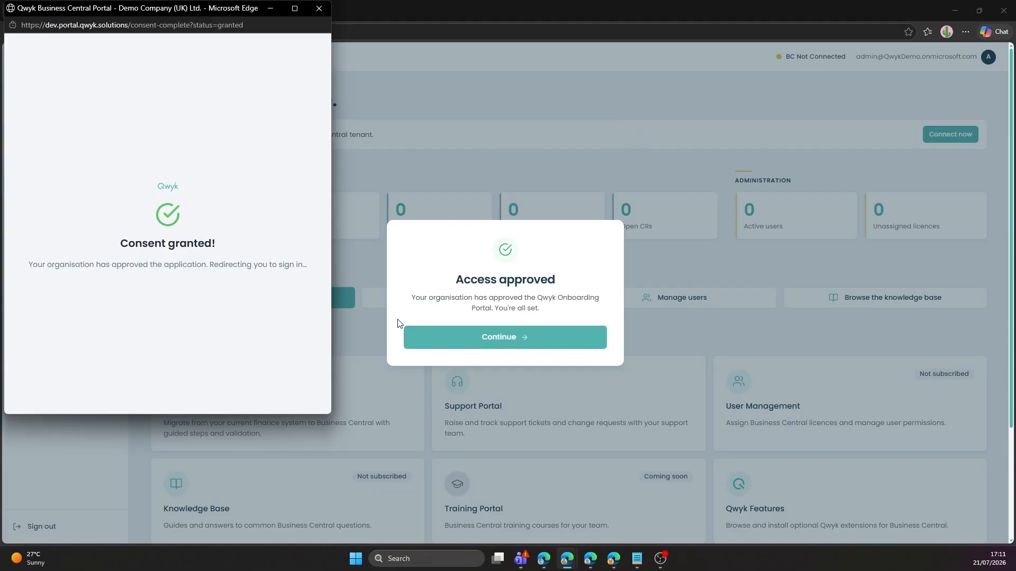
Dismiss the Access approved confirmation and open the Agentic Onboarding page.
{"action": "left_click", "coordinate": [424, 339]}
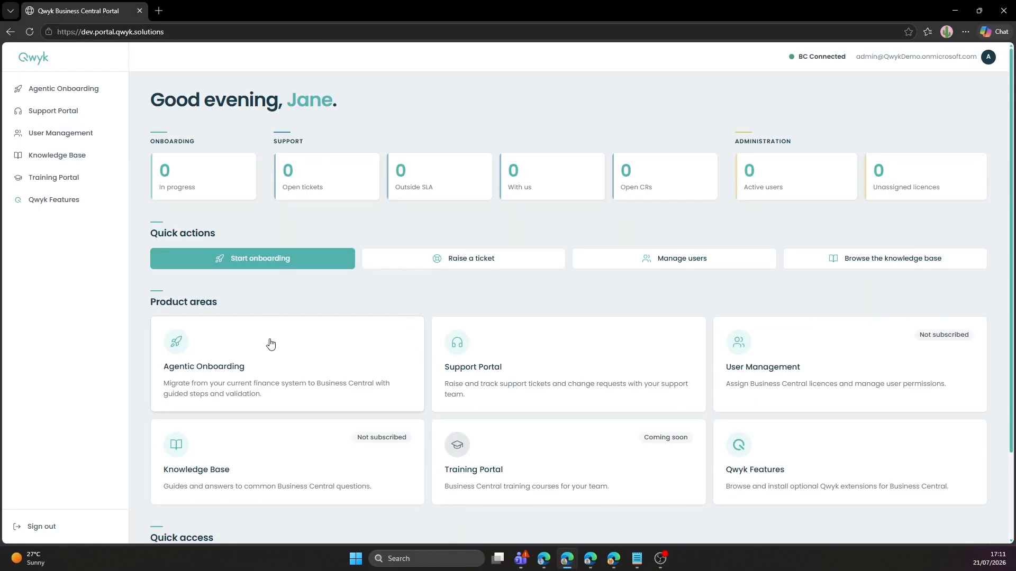
{"action": "left_click", "coordinate": [271, 345]}
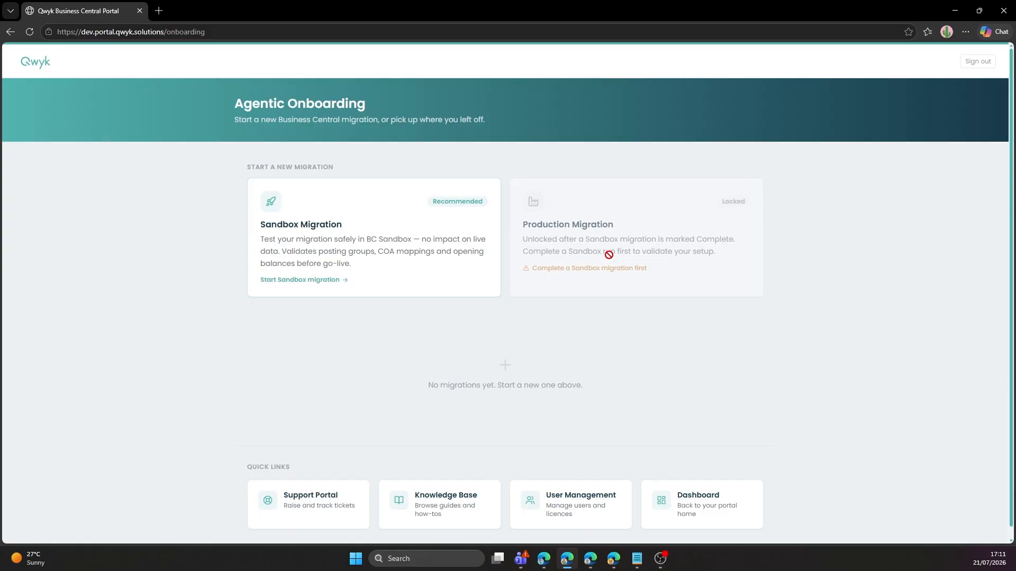
Start a sandbox onboarding named 'Demo Company UK' with United Kingdom (GB) localisation.
{"action": "left_click", "coordinate": [405, 269]}
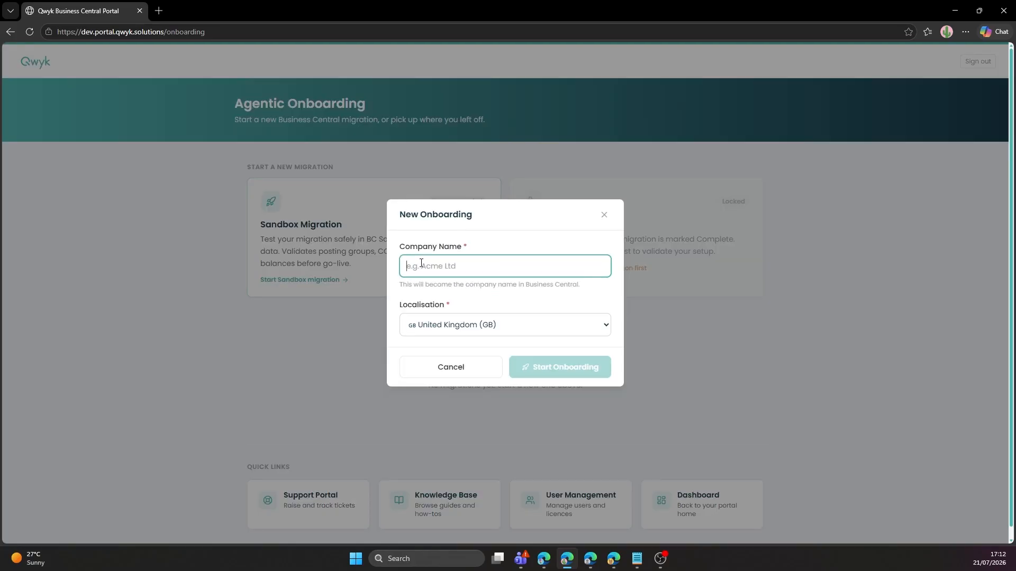
{"action": "type", "text": "Demo "}
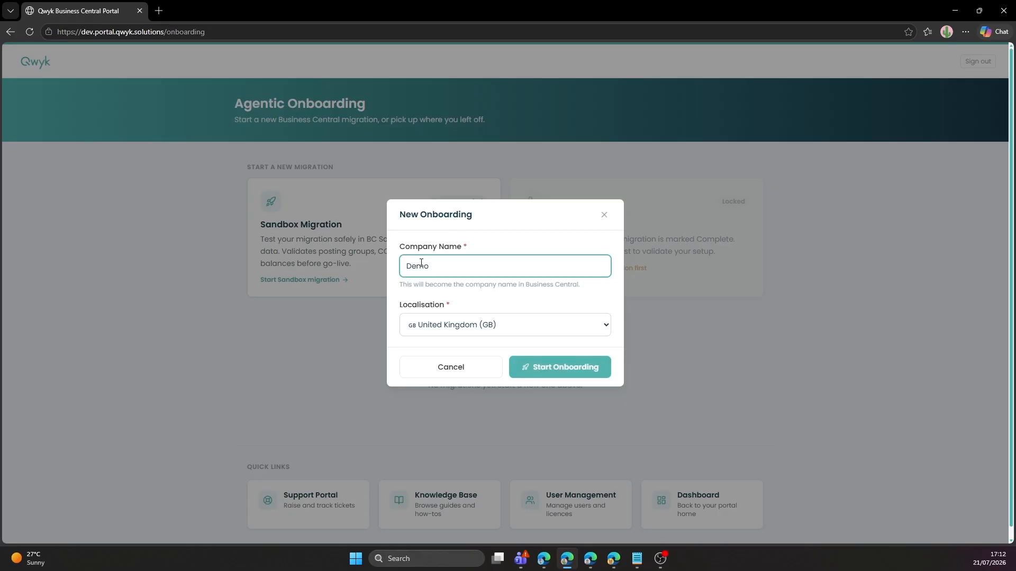
{"action": "type", "text": "Company UK"}
{"action": "left_click", "coordinate": [465, 324]}
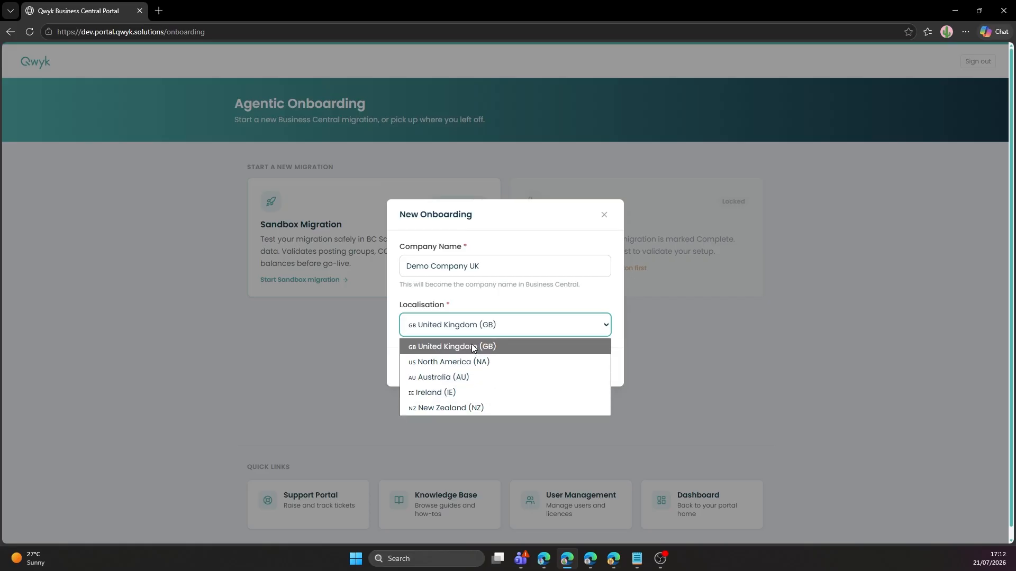
{"action": "left_click", "coordinate": [547, 338]}
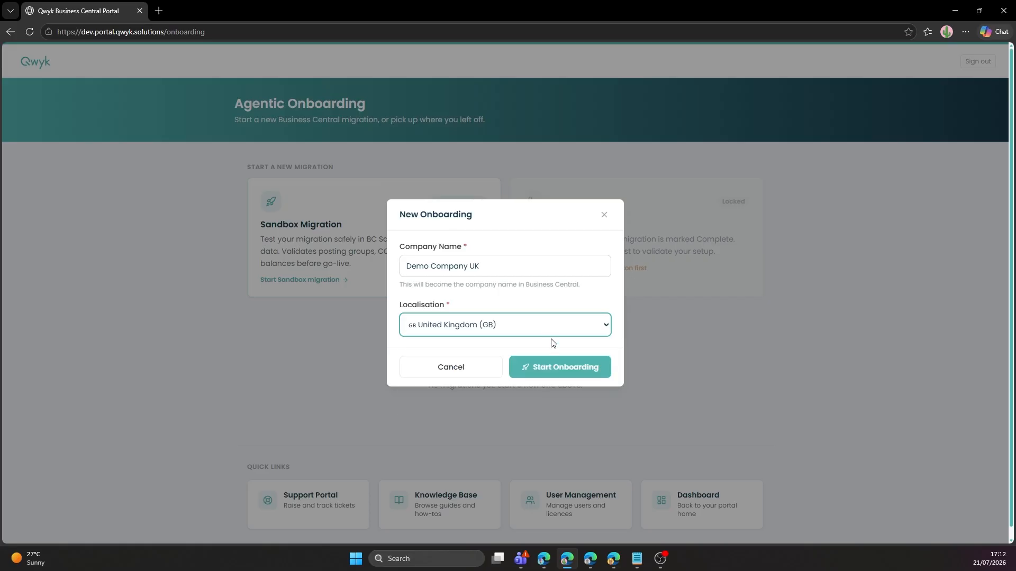
{"action": "left_click", "coordinate": [559, 367]}
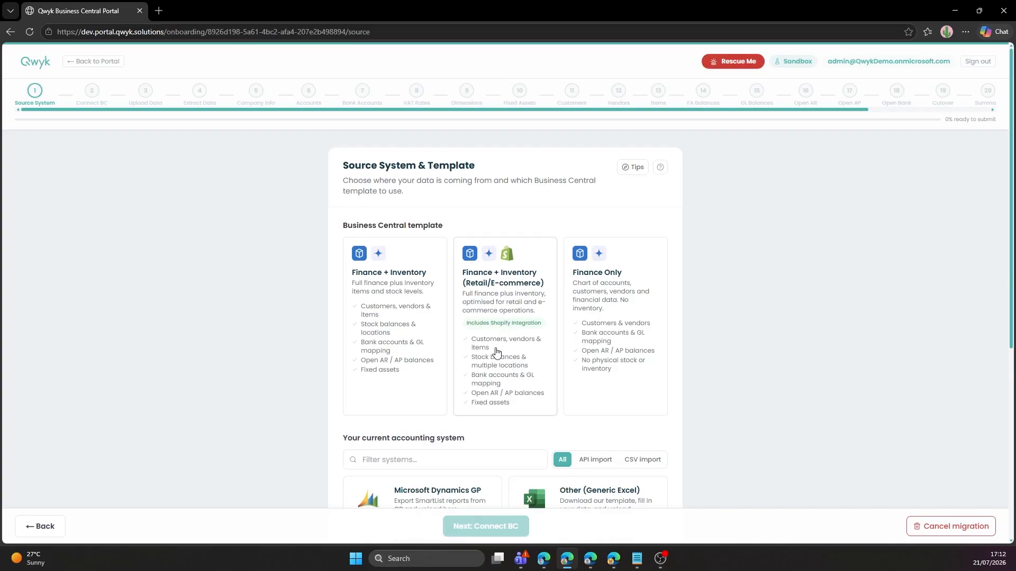
Select the Finance + Inventory migration template.
{"action": "left_click", "coordinate": [397, 295]}
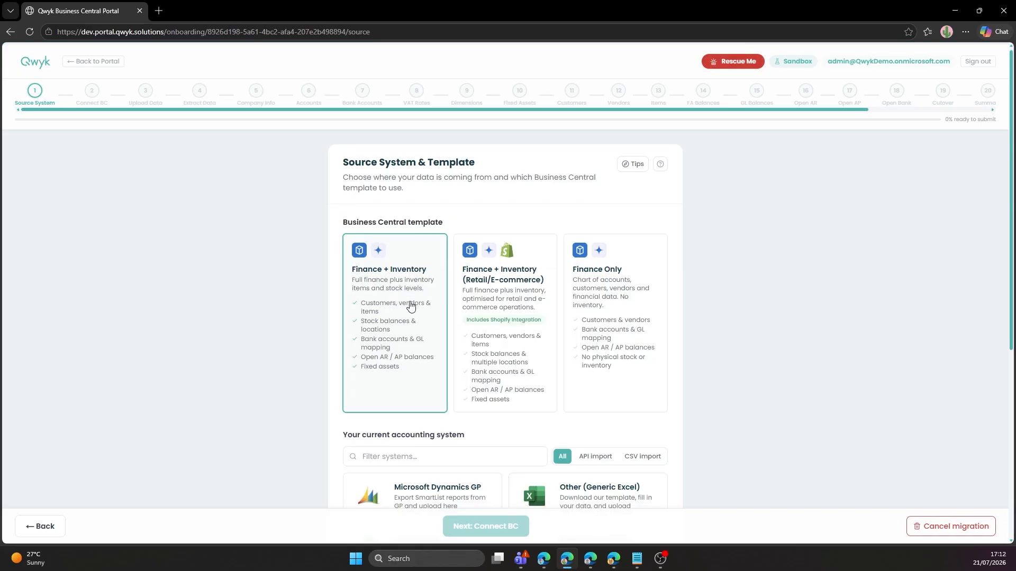
{"action": "scroll", "coordinate": [416, 316], "scroll_direction": "down", "scroll_amount": 3}
{"action": "scroll", "coordinate": [416, 316], "scroll_direction": "down", "scroll_amount": 2}
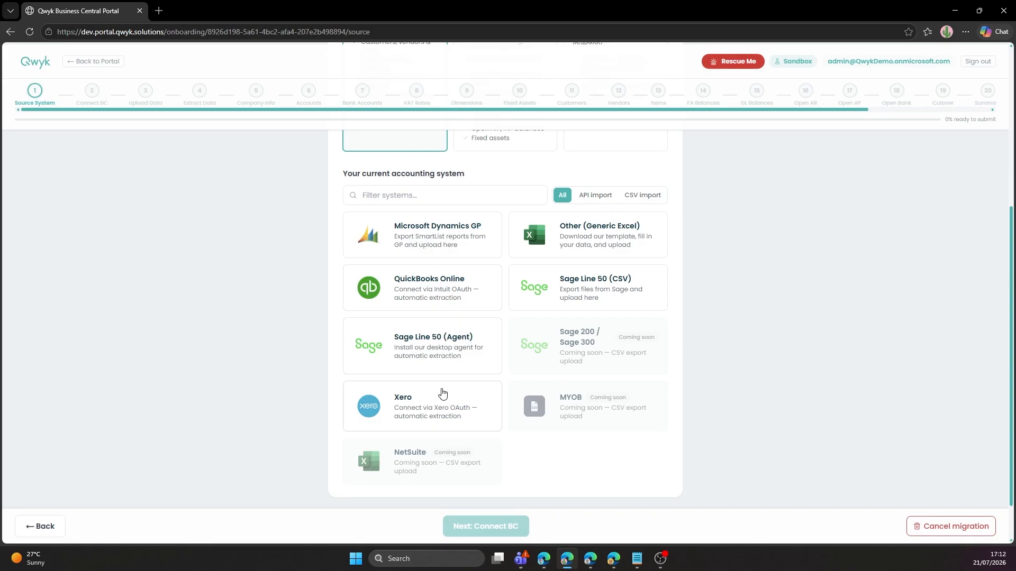
{"action": "scroll", "coordinate": [427, 302], "scroll_direction": "up", "scroll_amount": 1}
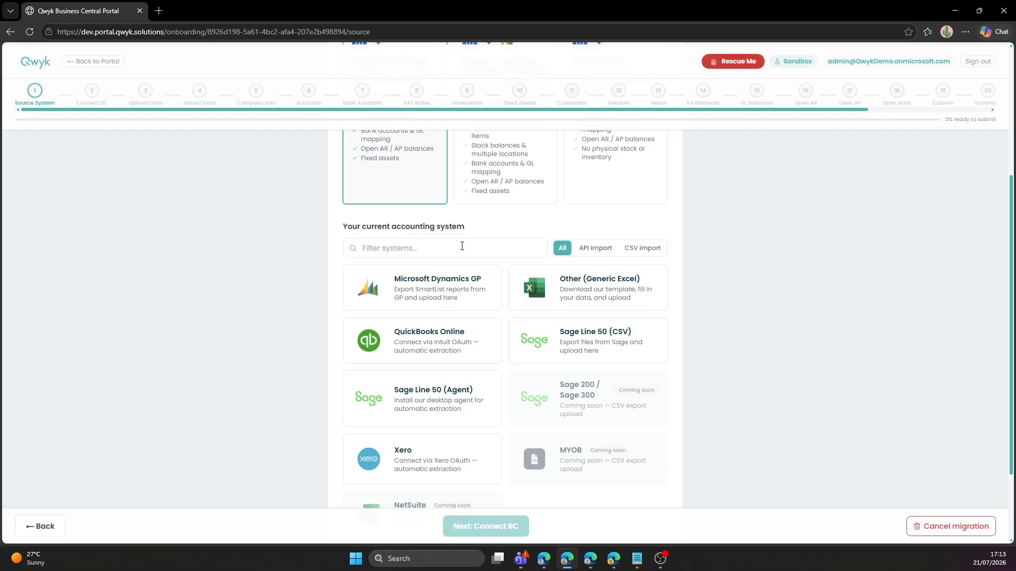
Filter source systems to API import and choose Xero as the current accounting system.
{"action": "left_click", "coordinate": [584, 256]}
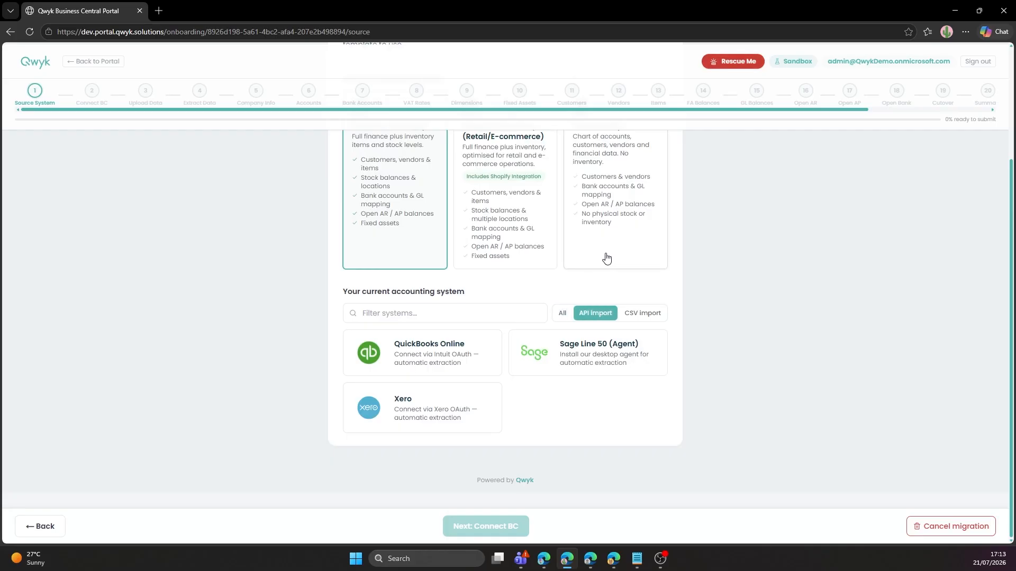
{"action": "scroll", "coordinate": [603, 259], "scroll_direction": "up", "scroll_amount": 3}
{"action": "left_click", "coordinate": [626, 459]}
{"action": "scroll", "coordinate": [619, 429], "scroll_direction": "down", "scroll_amount": 3}
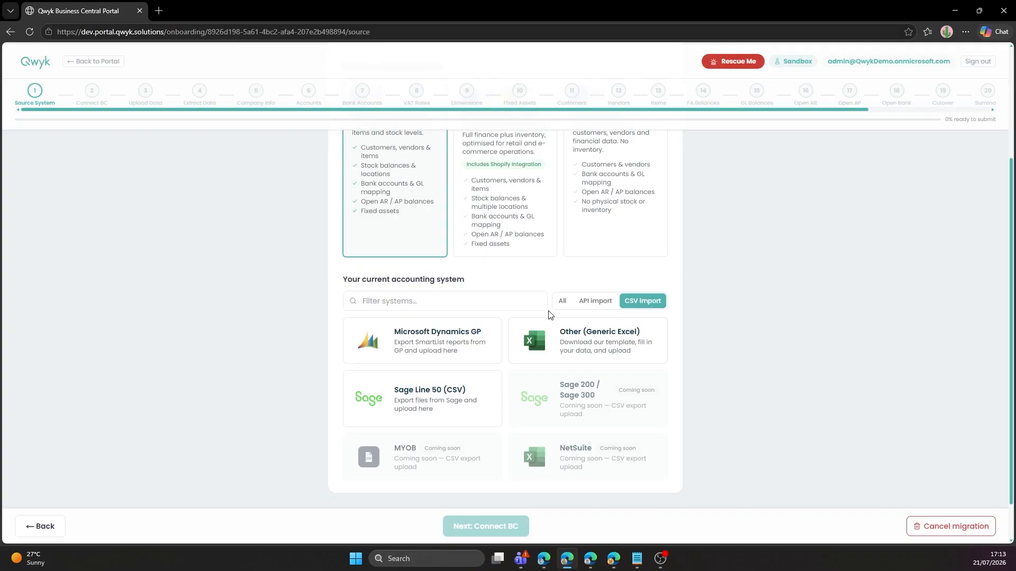
{"action": "left_click", "coordinate": [594, 301]}
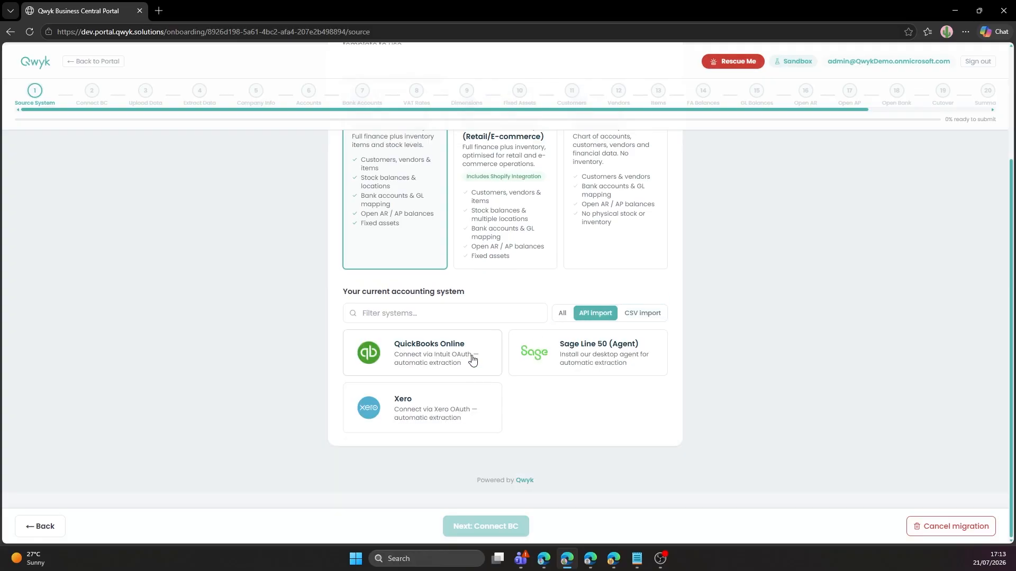
{"action": "left_click", "coordinate": [447, 411]}
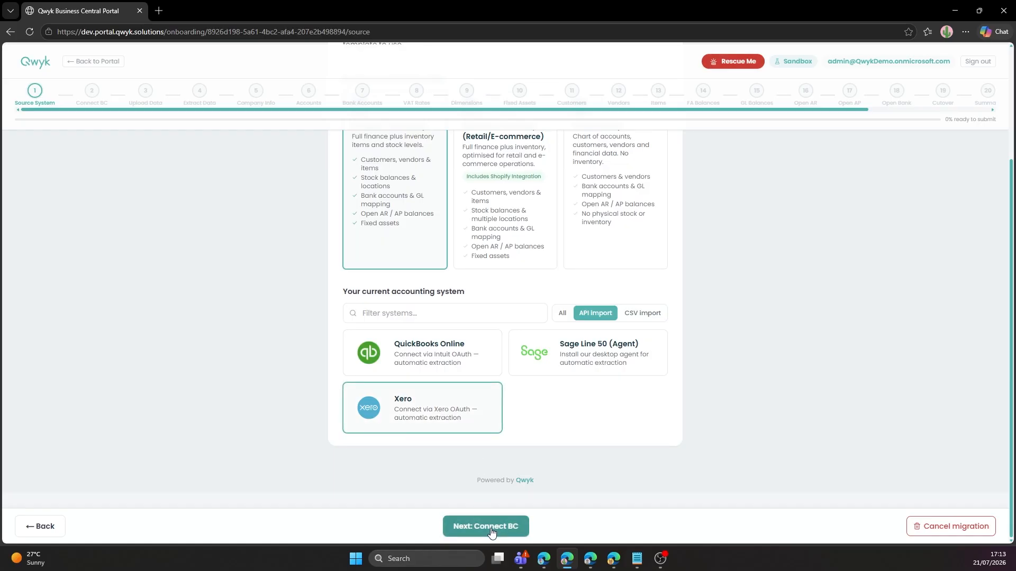
Advance to Connect BC and watch configuration until the sandbox is provisioned and company creation starts.
{"action": "left_click", "coordinate": [492, 526]}
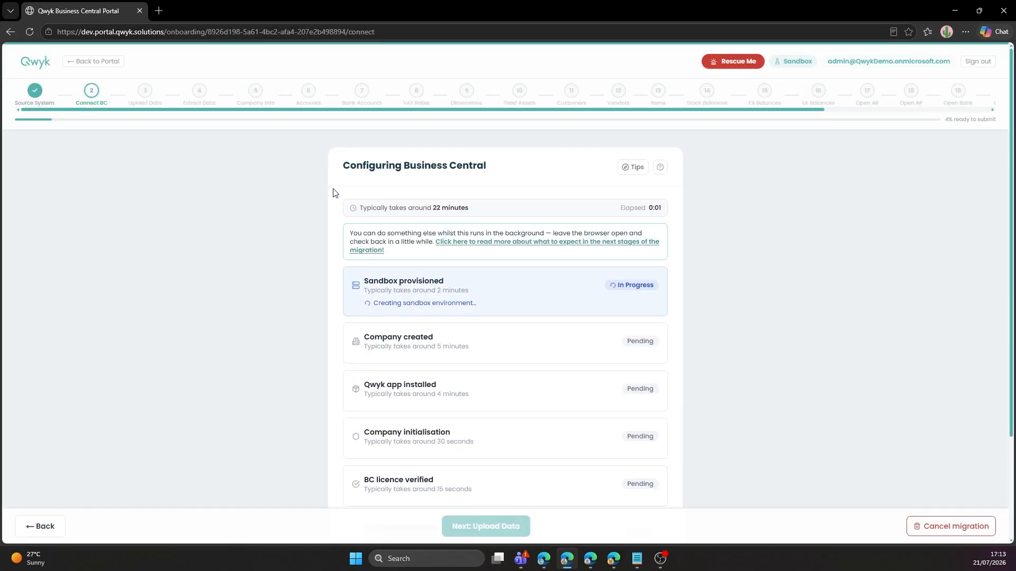
{"action": "scroll", "coordinate": [334, 192], "scroll_direction": "down", "scroll_amount": 1}
{"action": "scroll", "coordinate": [334, 192], "scroll_direction": "up", "scroll_amount": 1}
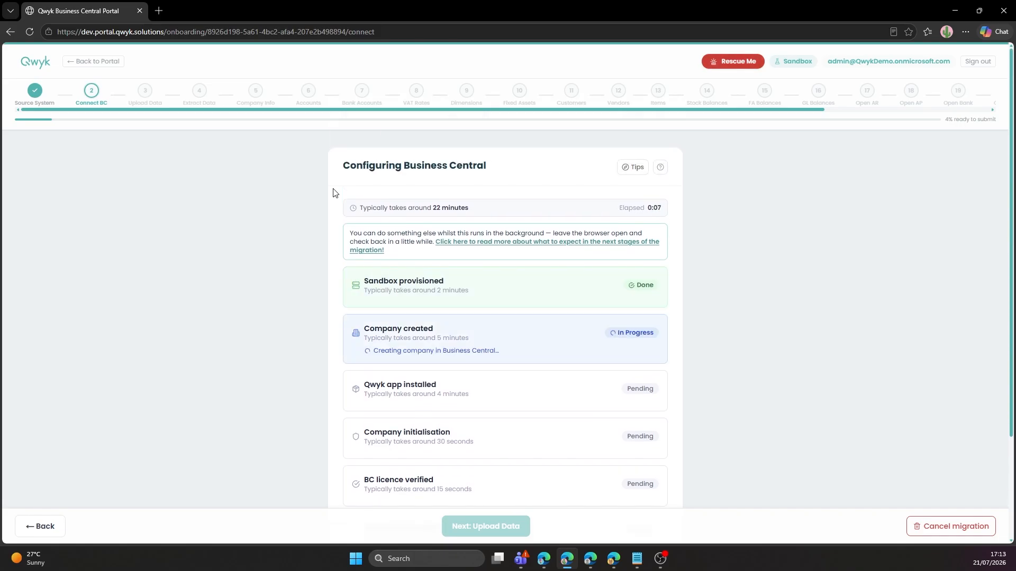
{"action": "scroll", "coordinate": [333, 192], "scroll_direction": "down", "scroll_amount": 1}
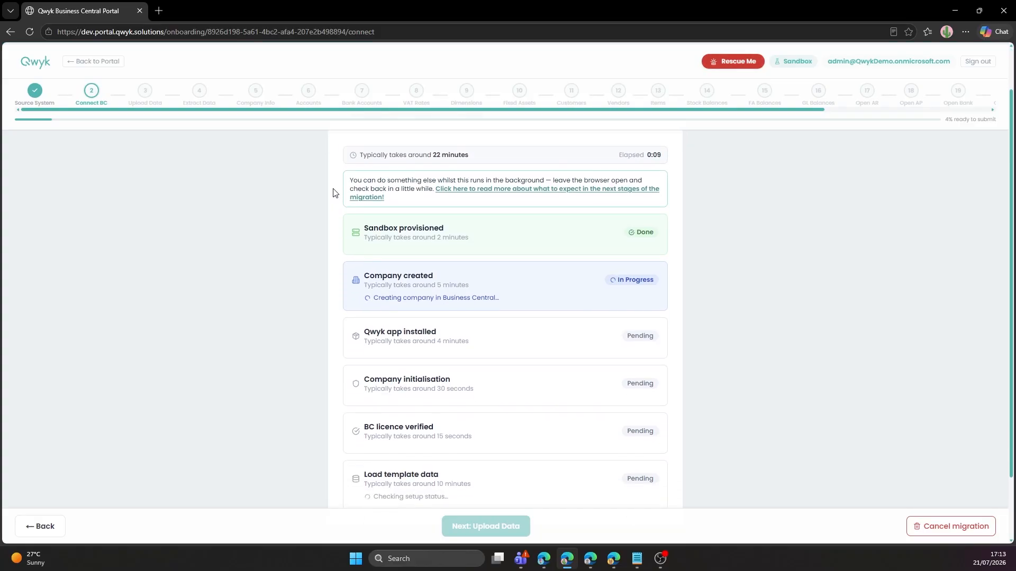
{"action": "scroll", "coordinate": [333, 192], "scroll_direction": "down", "scroll_amount": 1}
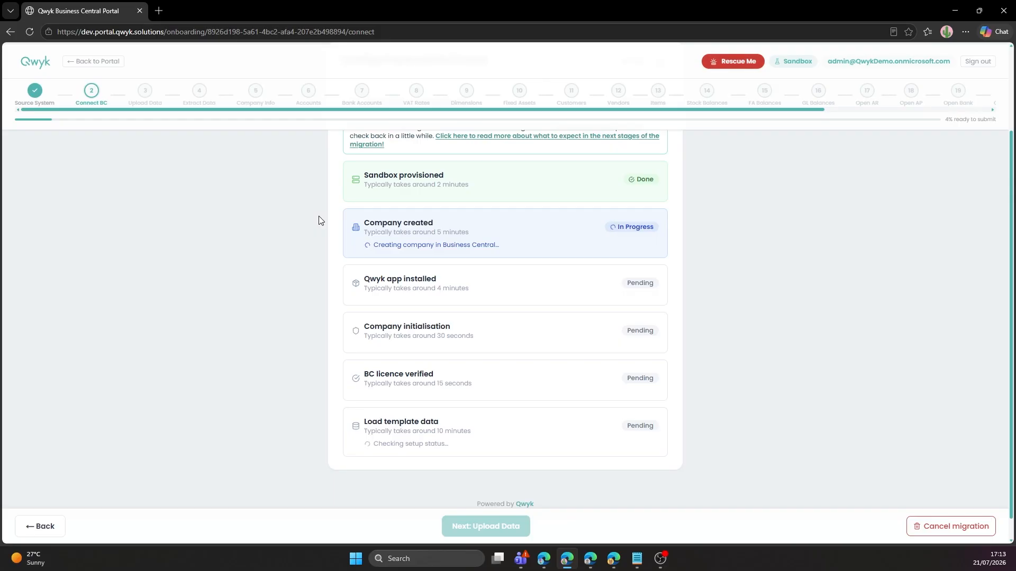
{"action": "scroll", "coordinate": [318, 221], "scroll_direction": "up", "scroll_amount": 2}
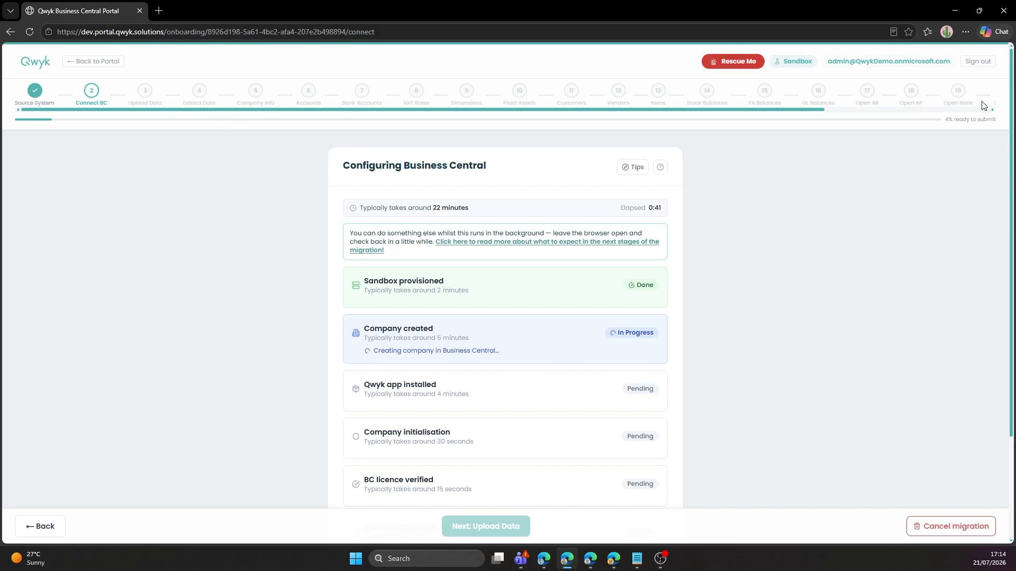
{"action": "left_click_drag", "start_coordinate": [824, 114], "coordinate": [888, 121]}
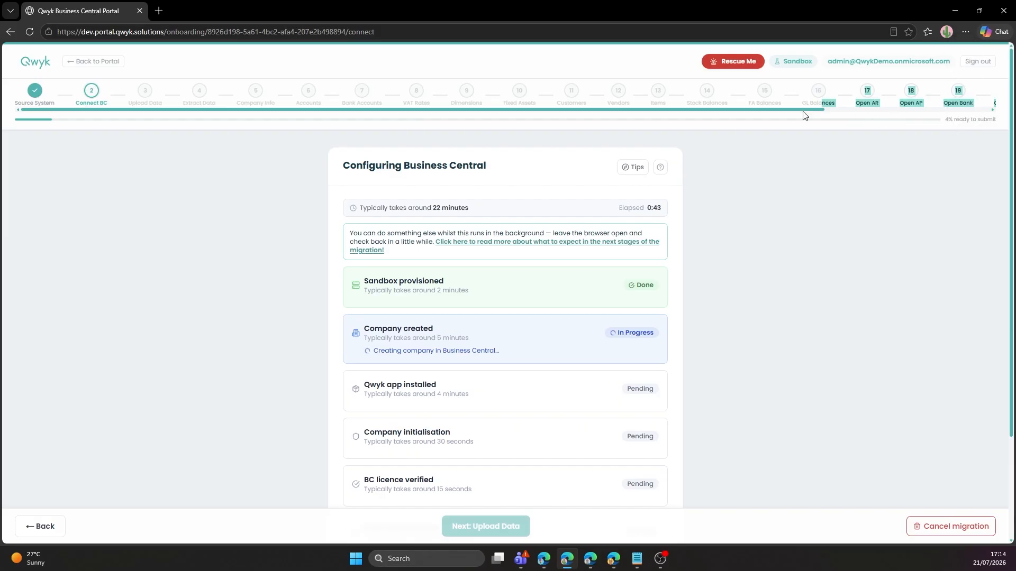
{"action": "left_click_drag", "start_coordinate": [805, 110], "coordinate": [953, 149]}
{"action": "left_click", "coordinate": [943, 155]}
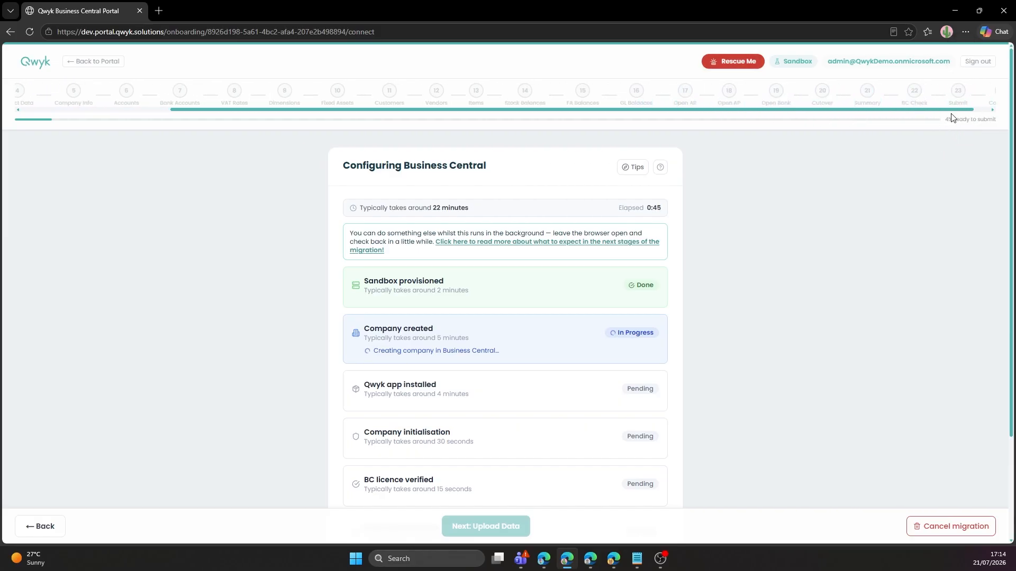
{"action": "left_click_drag", "start_coordinate": [952, 114], "coordinate": [813, 118]}
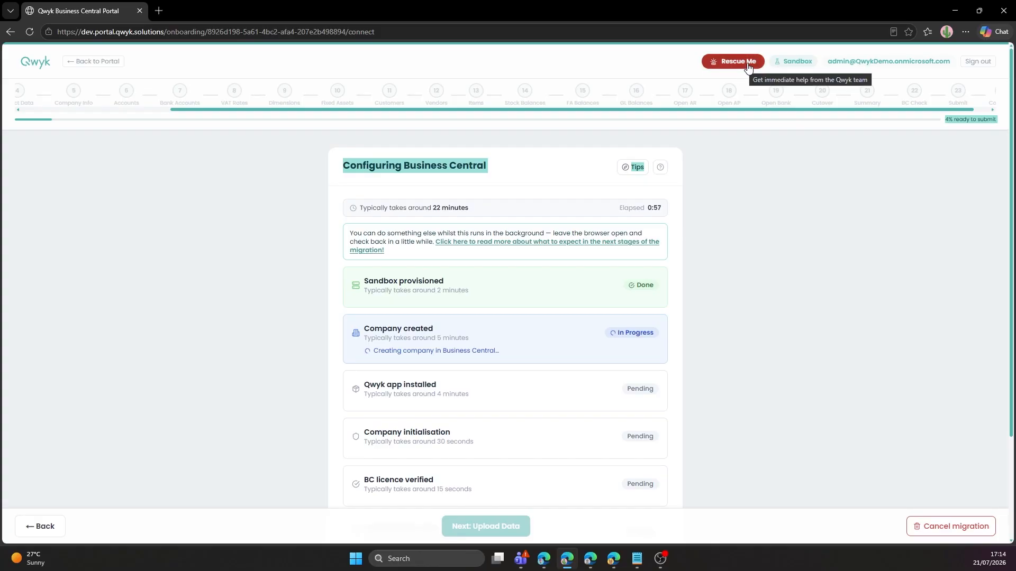
{"action": "left_click_drag", "start_coordinate": [718, 110], "coordinate": [478, 136]}
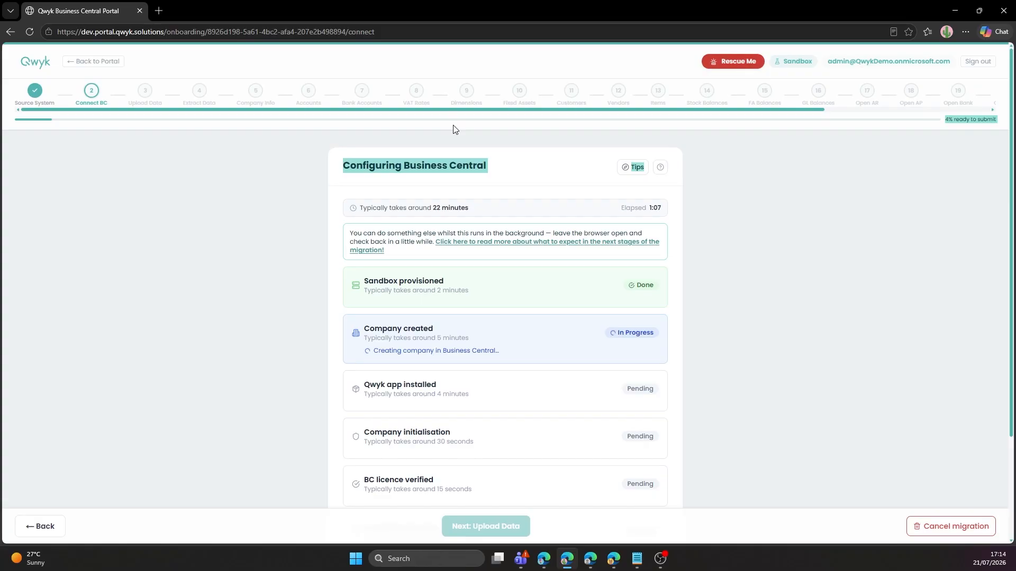
{"action": "left_click", "coordinate": [755, 213]}
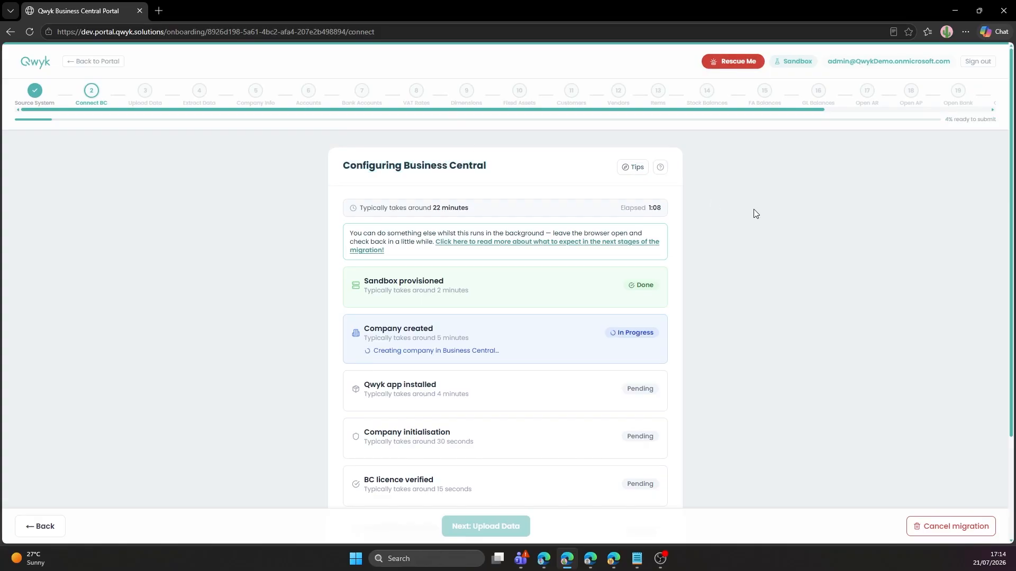
Go through all five walkthrough tips for the configuration step, then dismiss the tour.
{"action": "left_click", "coordinate": [629, 171]}
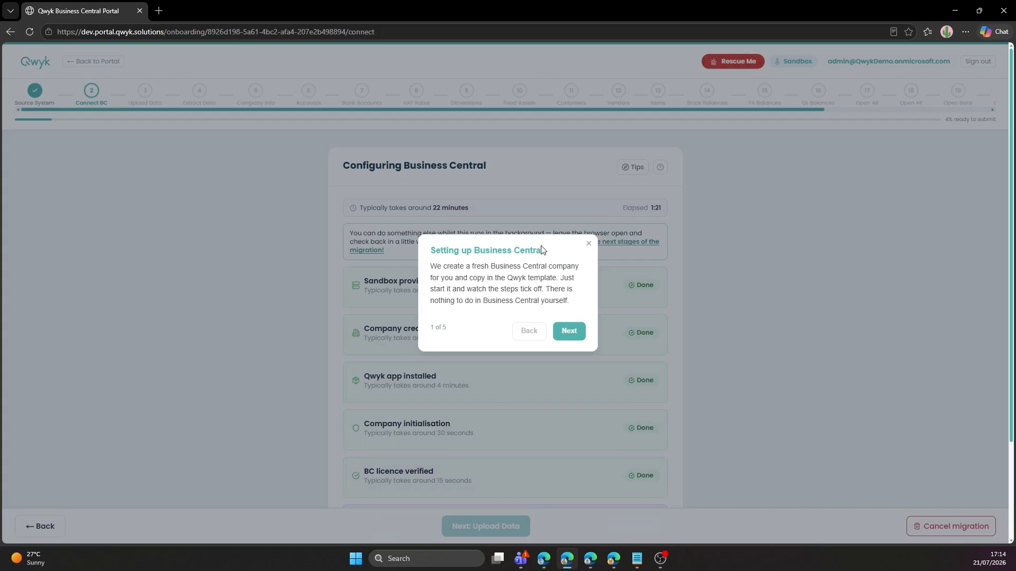
{"action": "left_click", "coordinate": [569, 333]}
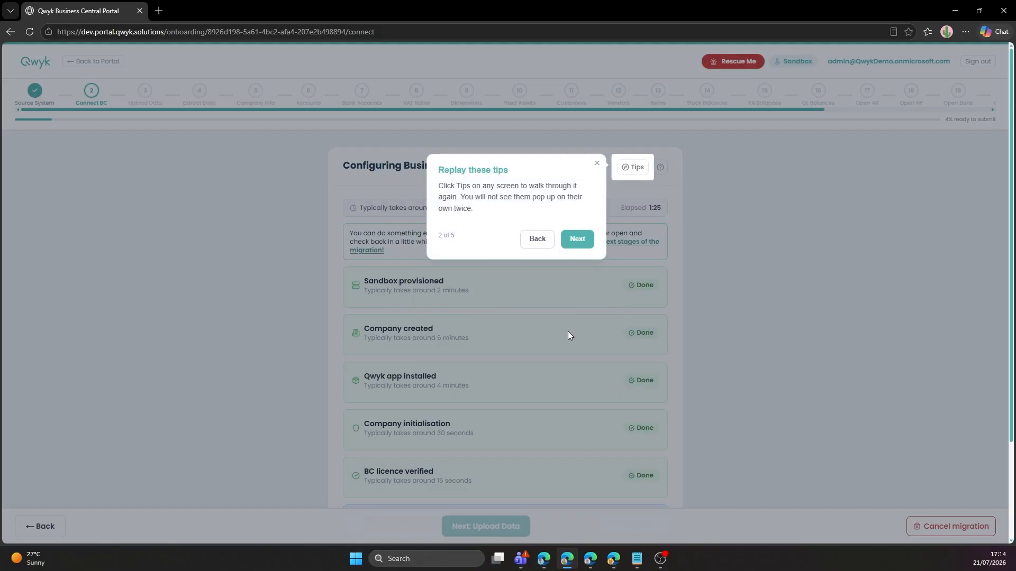
{"action": "left_click", "coordinate": [579, 245]}
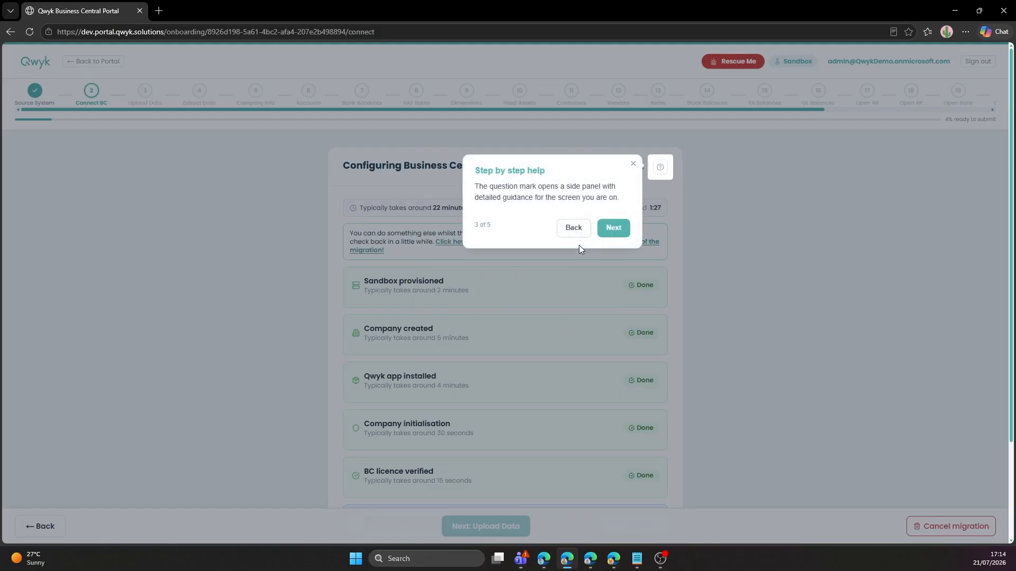
{"action": "left_click", "coordinate": [609, 232]}
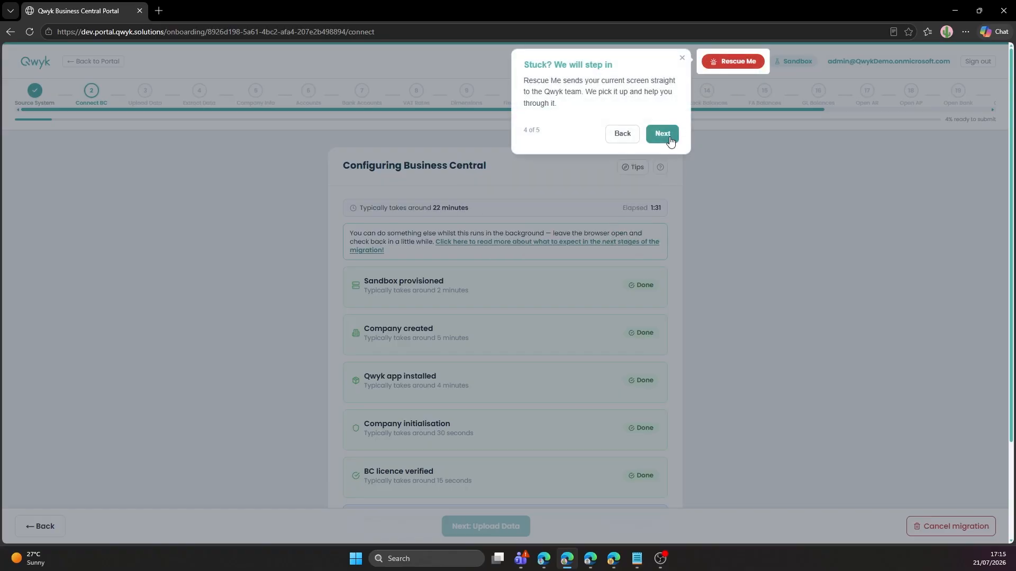
{"action": "left_click", "coordinate": [669, 137]}
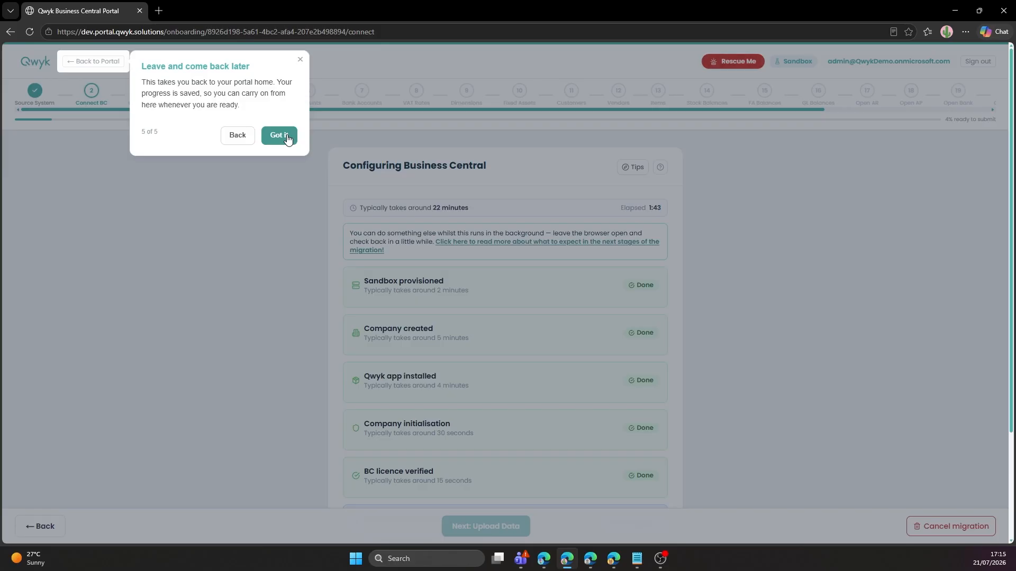
{"action": "left_click", "coordinate": [280, 136]}
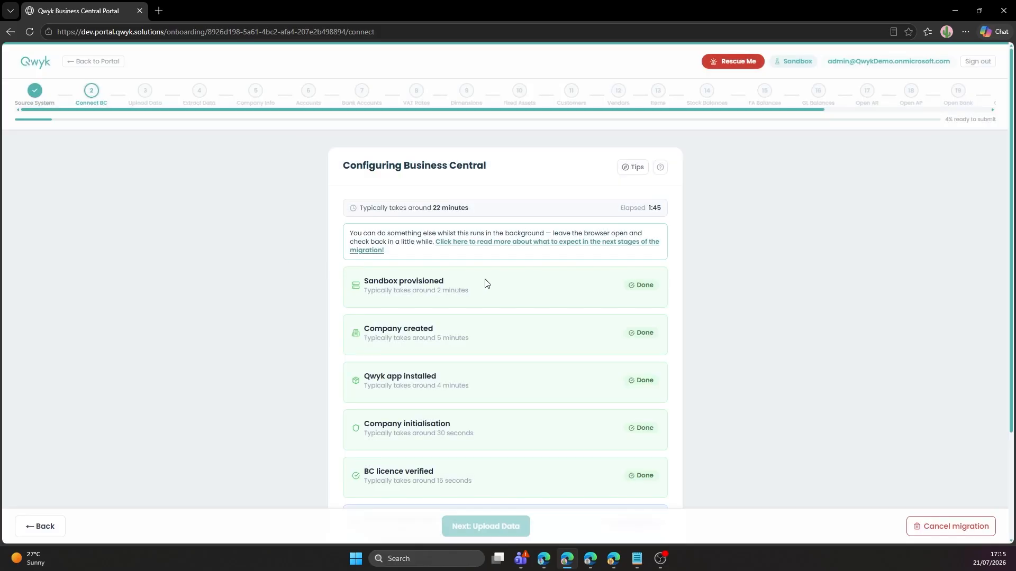
Read the 'How your migration works' guide in a new tab, then return to setup.
{"action": "left_click", "coordinate": [506, 247]}
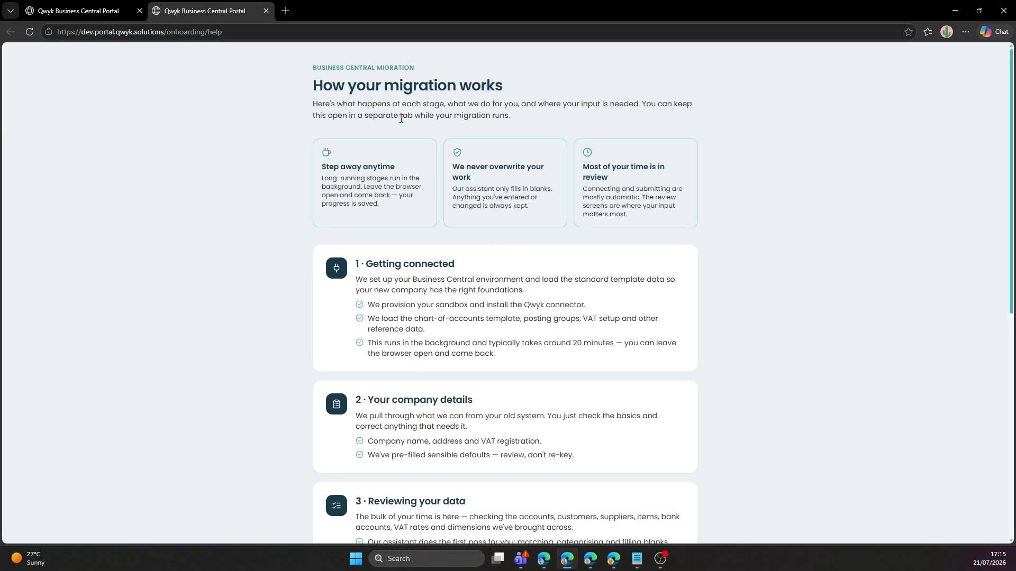
{"action": "scroll", "coordinate": [401, 119], "scroll_direction": "down", "scroll_amount": 5}
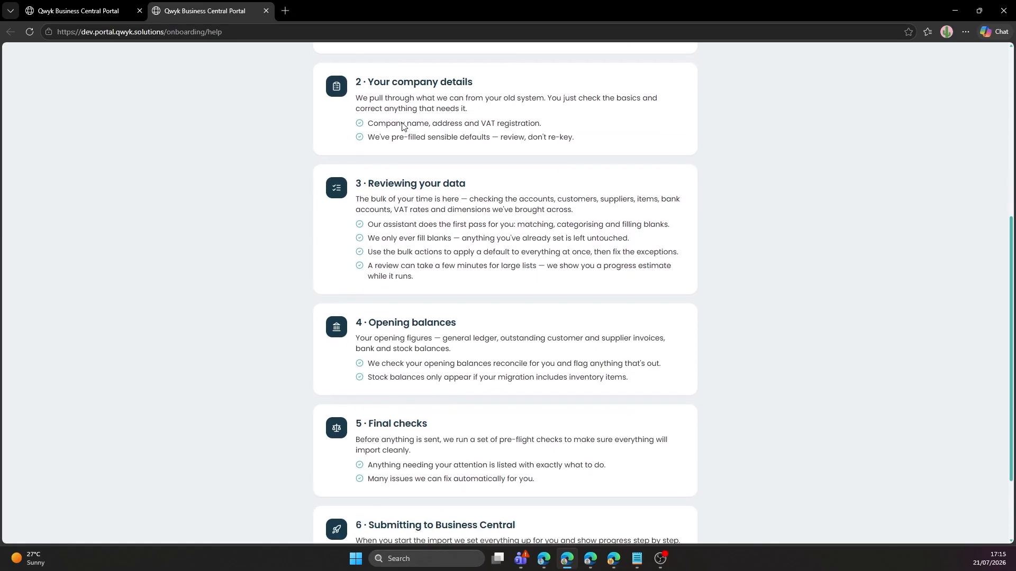
{"action": "scroll", "coordinate": [402, 125], "scroll_direction": "down", "scroll_amount": 2}
{"action": "scroll", "coordinate": [407, 130], "scroll_direction": "up", "scroll_amount": 8}
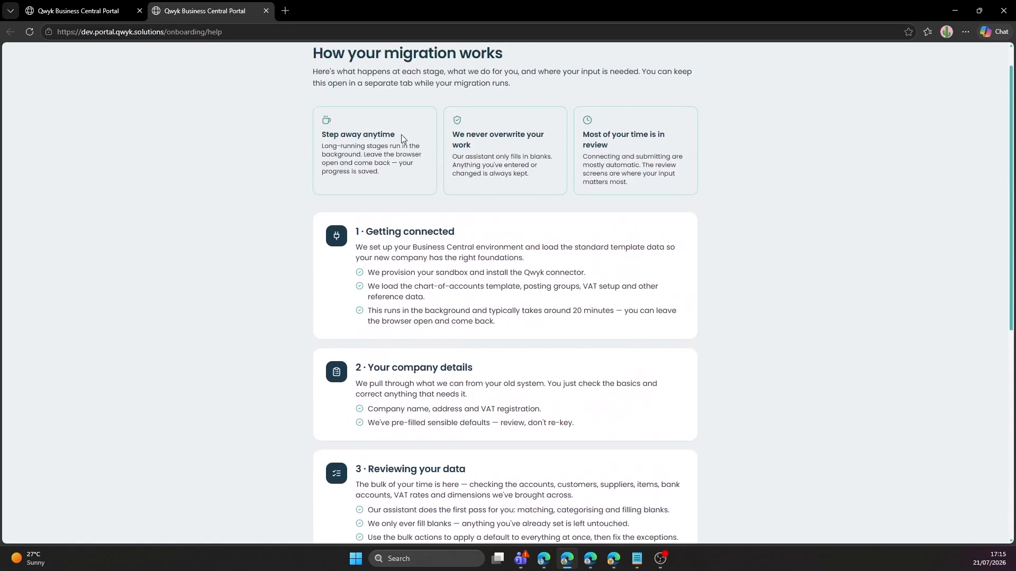
{"action": "left_click", "coordinate": [79, 11]}
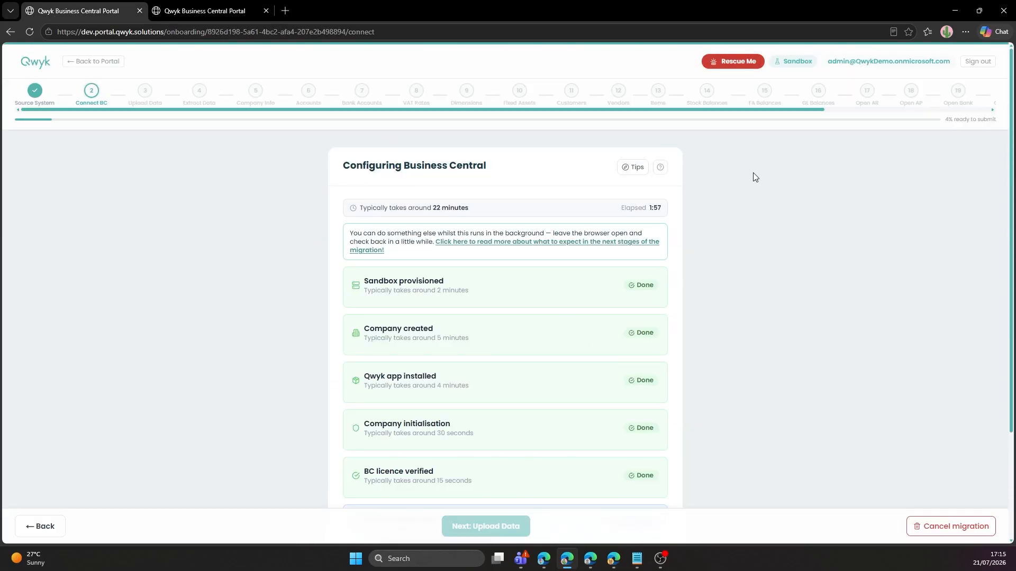
Review the current step's help guidance, close it, and proceed to the Upload Data step.
{"action": "left_click", "coordinate": [661, 168]}
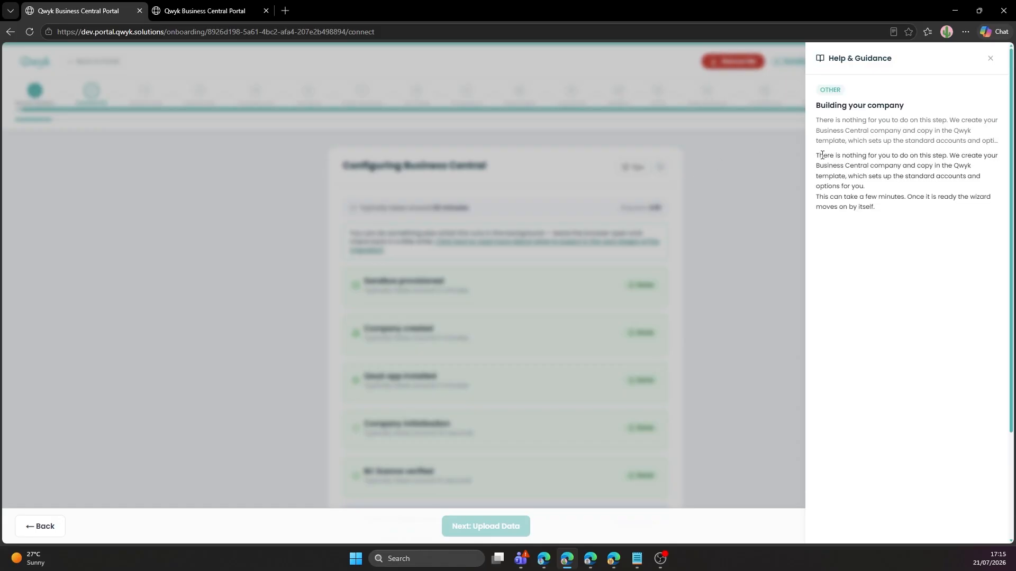
{"action": "left_click_drag", "start_coordinate": [822, 155], "coordinate": [961, 207]}
{"action": "left_click", "coordinate": [973, 66]}
{"action": "left_click", "coordinate": [990, 59]}
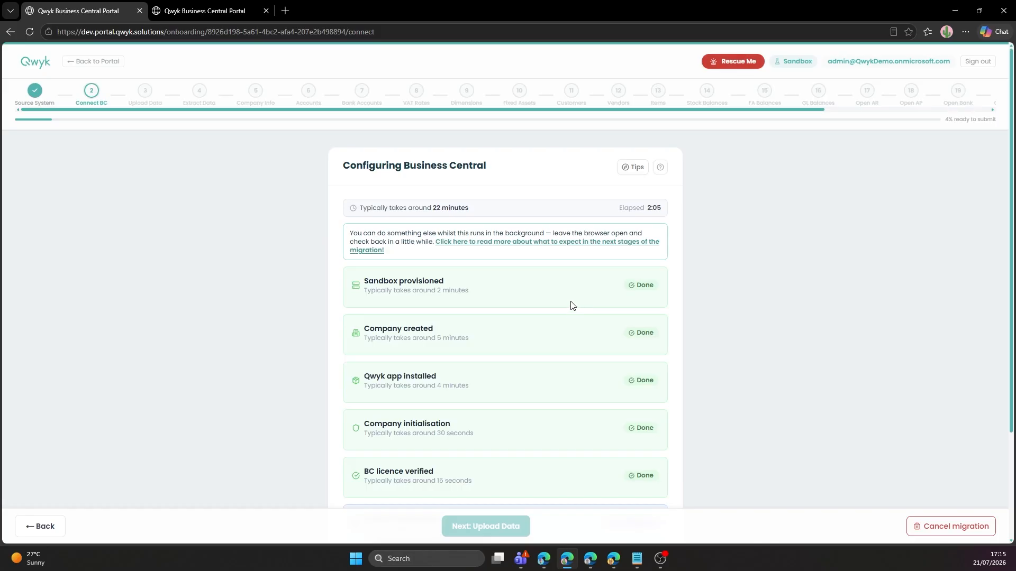
{"action": "scroll", "coordinate": [536, 322], "scroll_direction": "down", "scroll_amount": 2}
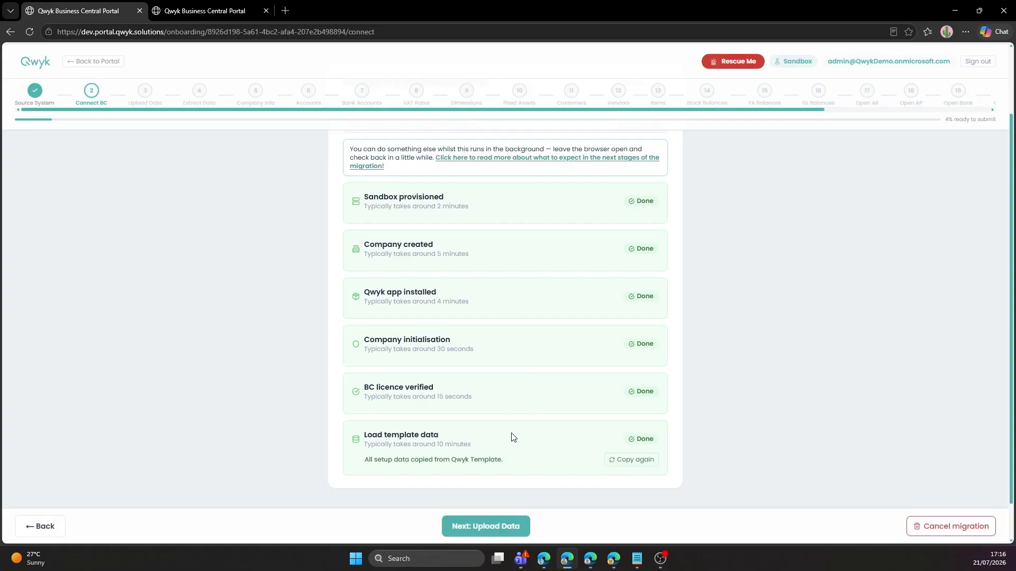
{"action": "left_click", "coordinate": [509, 527]}
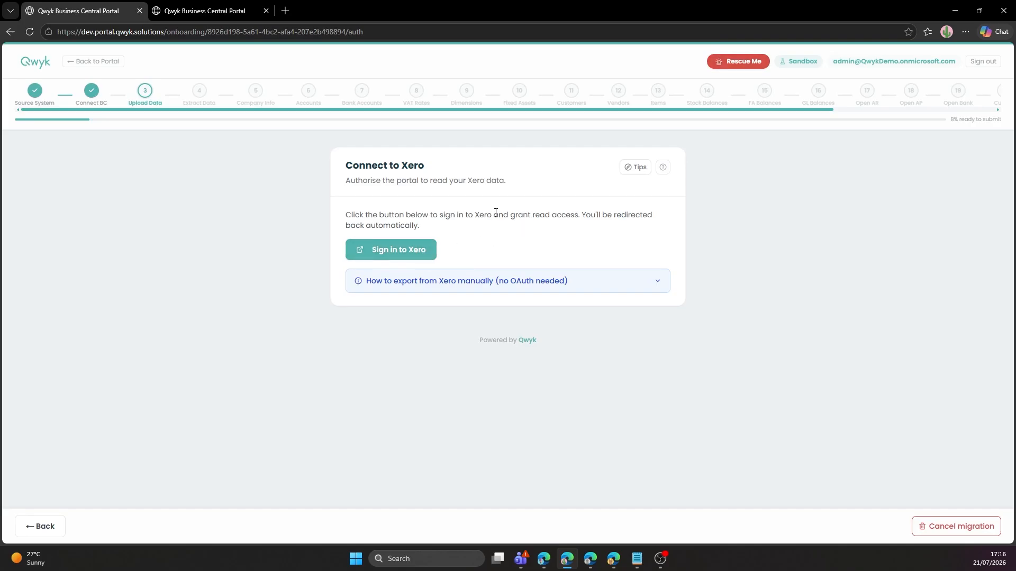
Sign in to Xero and grant the portal read access to the Xero Demo Company (UK).
{"action": "left_click", "coordinate": [661, 285]}
{"action": "scroll", "coordinate": [622, 303], "scroll_direction": "down", "scroll_amount": 2}
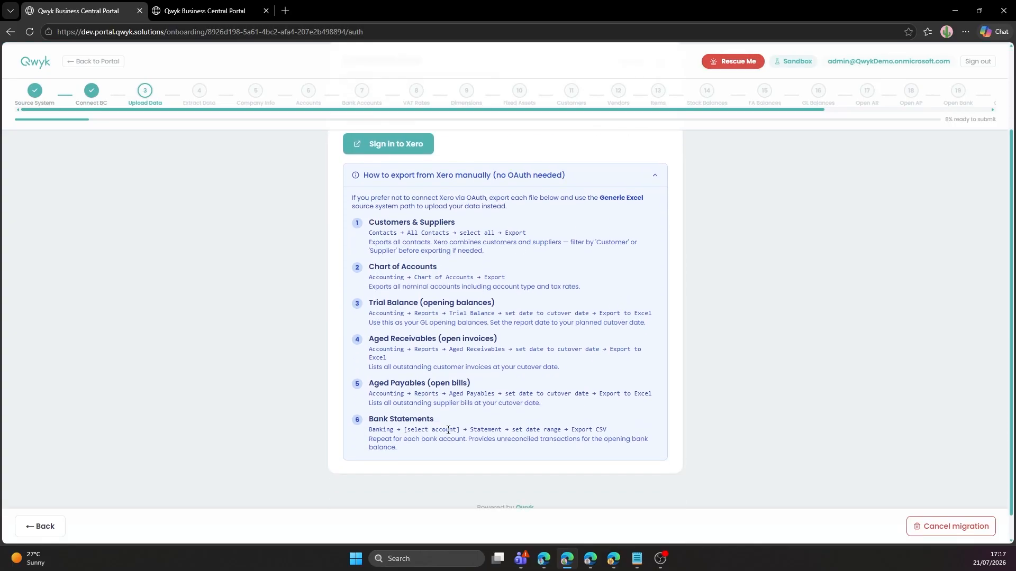
{"action": "scroll", "coordinate": [448, 430], "scroll_direction": "up", "scroll_amount": 2}
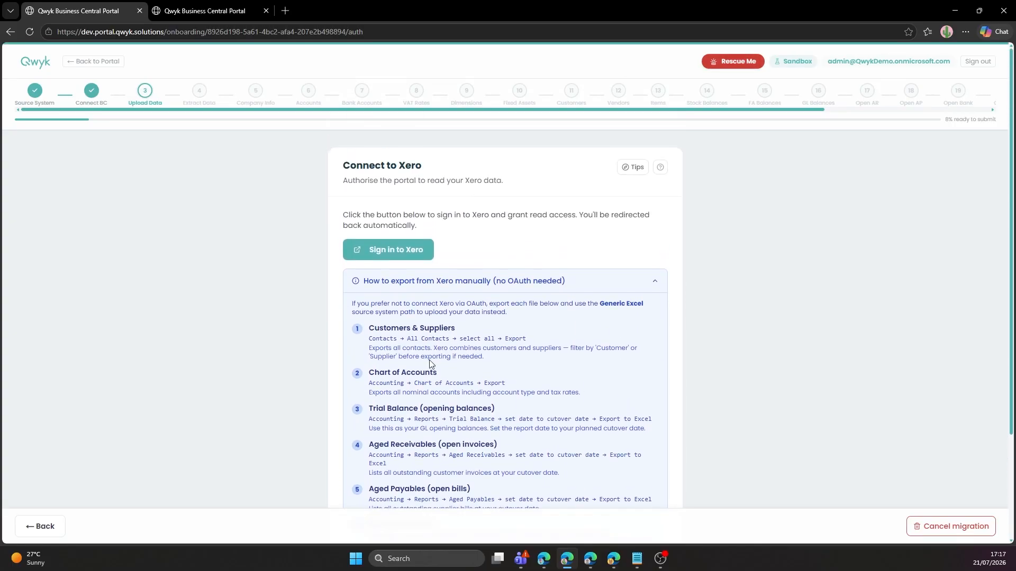
{"action": "left_click", "coordinate": [399, 259]}
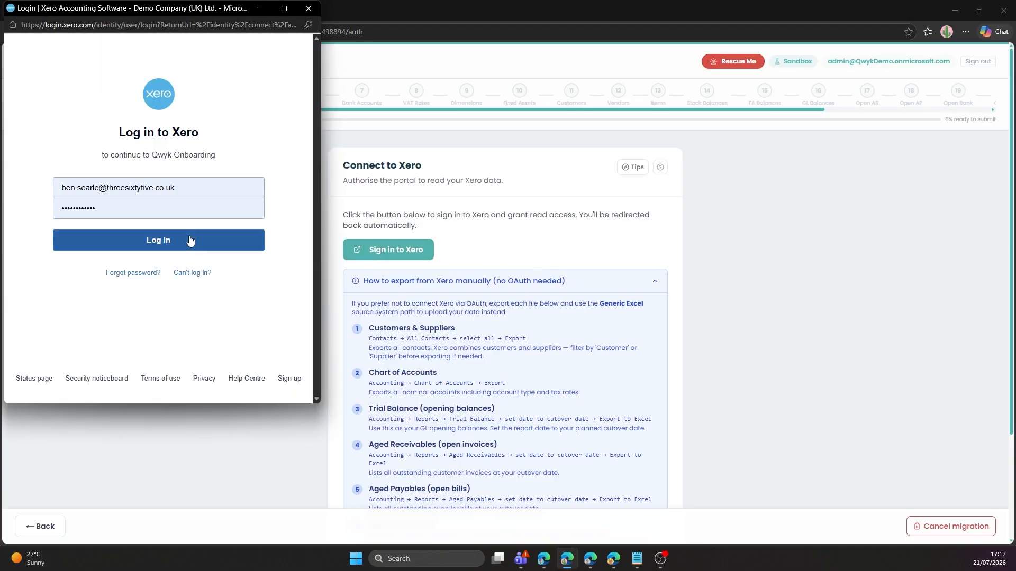
{"action": "left_click", "coordinate": [190, 241]}
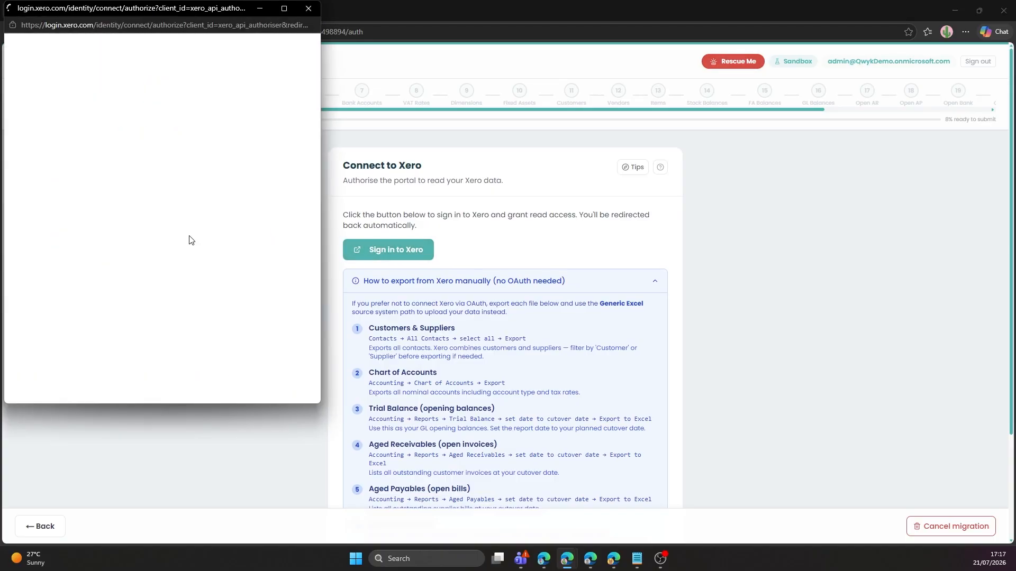
{"action": "scroll", "coordinate": [196, 248], "scroll_direction": "down", "scroll_amount": 3}
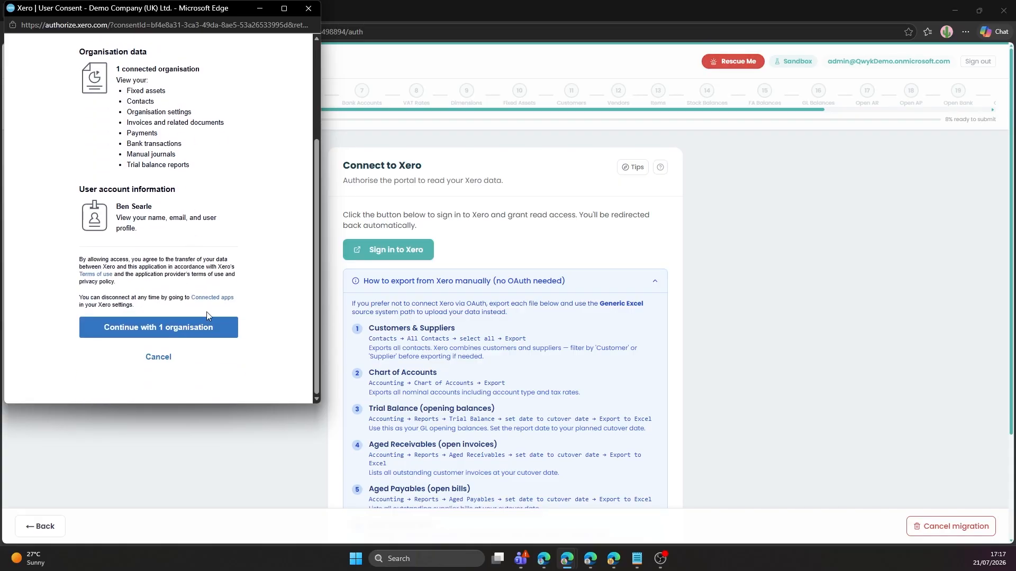
{"action": "left_click", "coordinate": [204, 325]}
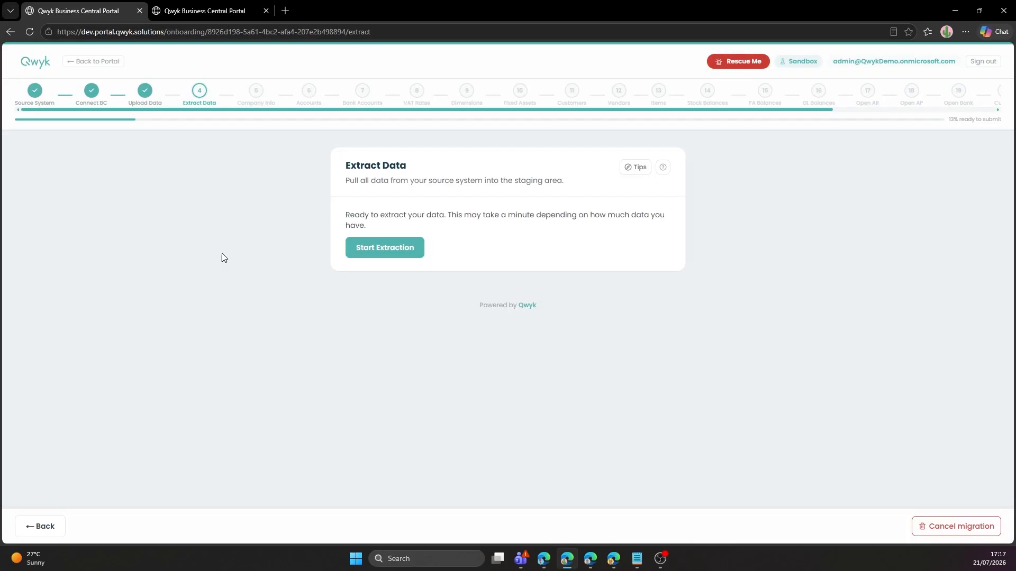
Extract the Xero data with agent reviews auto-running, yielding 216 rows and 2 warnings.
{"action": "left_click", "coordinate": [397, 249]}
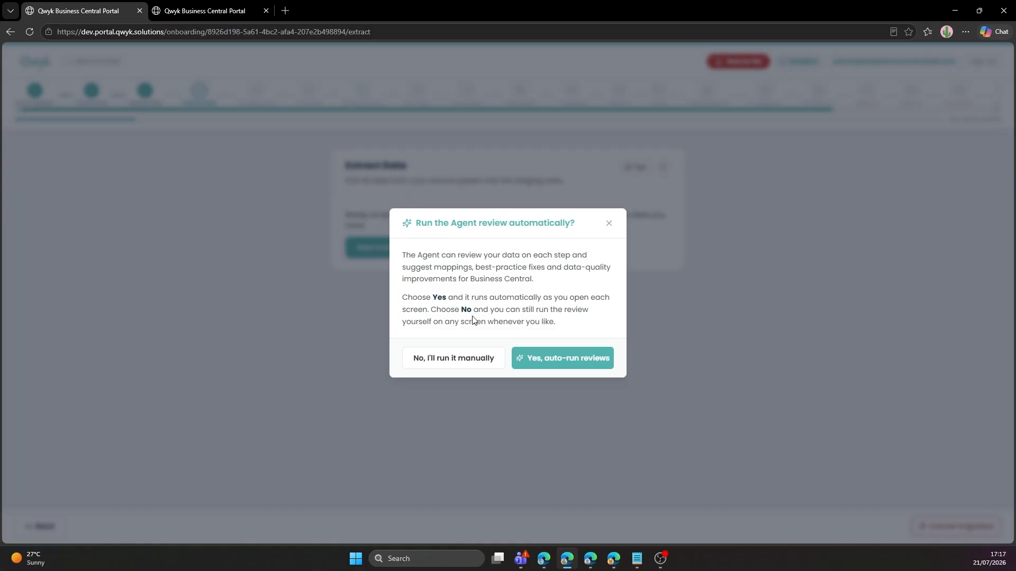
{"action": "left_click", "coordinate": [555, 365]}
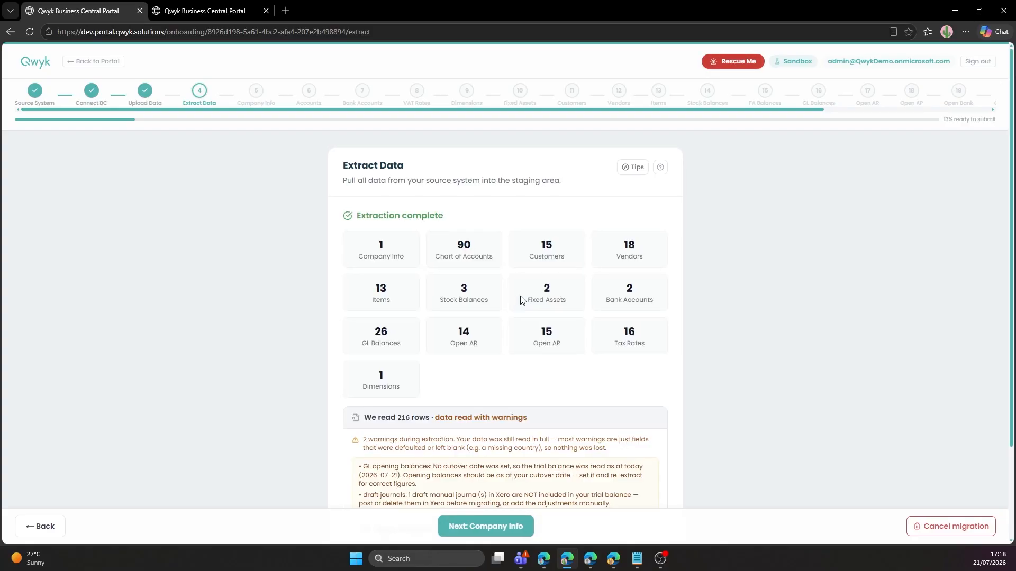
{"action": "scroll", "coordinate": [521, 300], "scroll_direction": "down", "scroll_amount": 1}
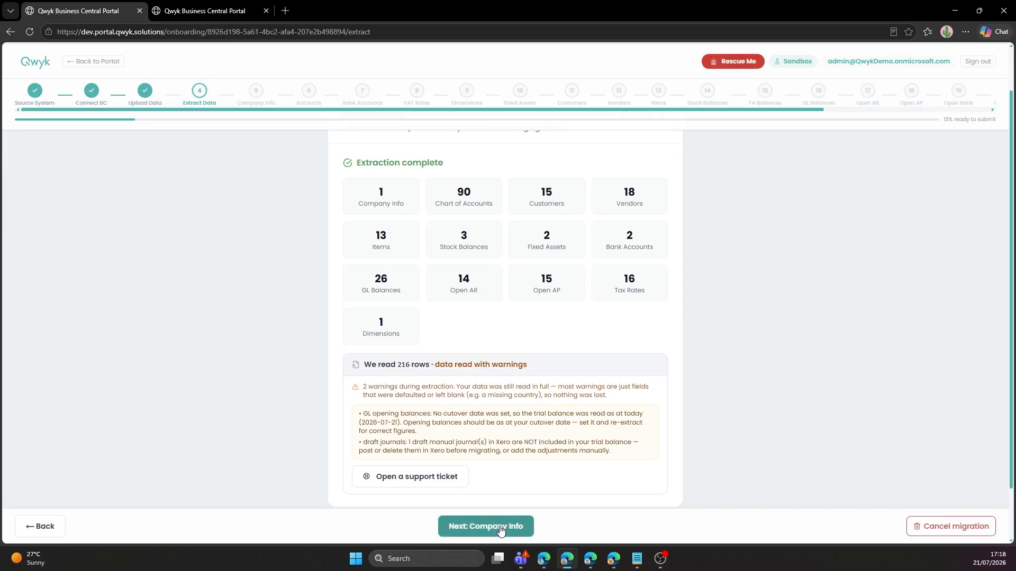
{"action": "left_click", "coordinate": [500, 527]}
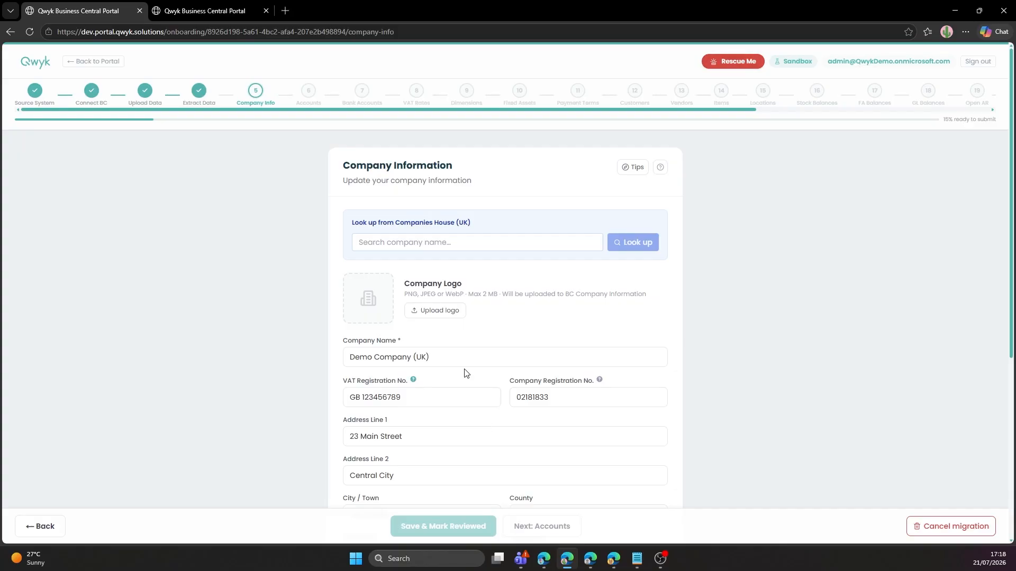
Skip the logo upload and set the last financial year-end date to 30 June 2026.
{"action": "left_click", "coordinate": [444, 317]}
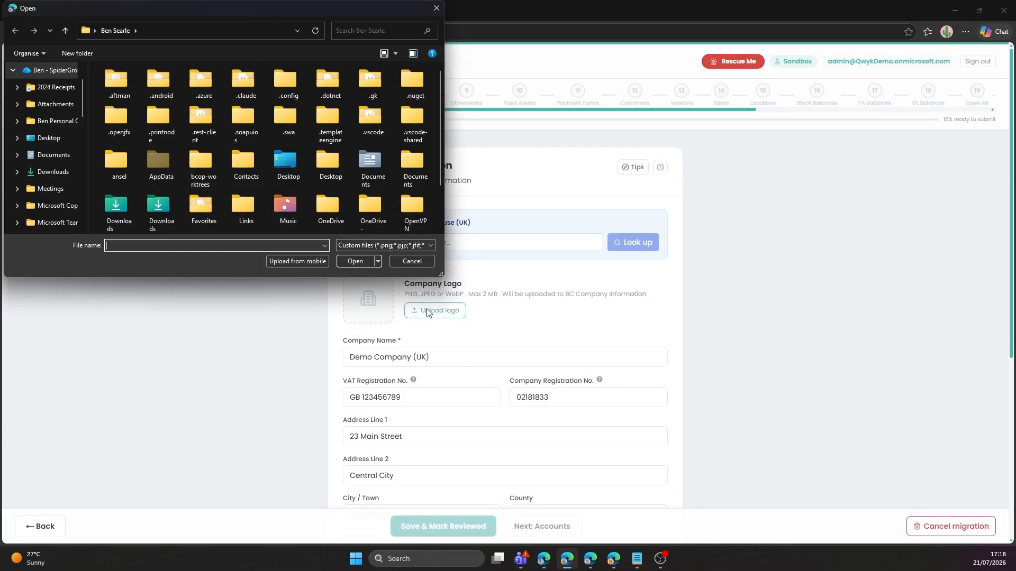
{"action": "left_click", "coordinate": [408, 262]}
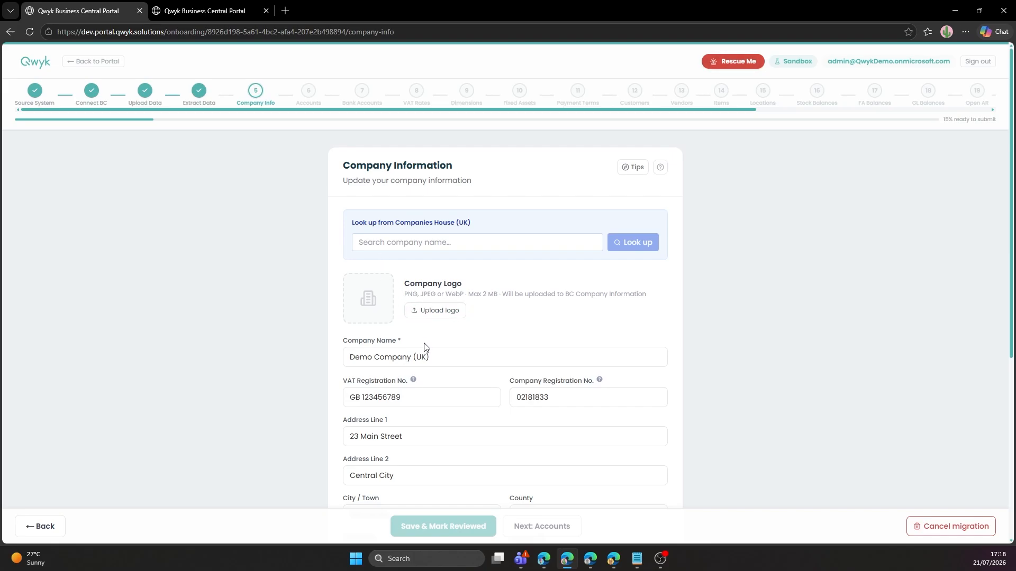
{"action": "scroll", "coordinate": [424, 347], "scroll_direction": "down", "scroll_amount": 4}
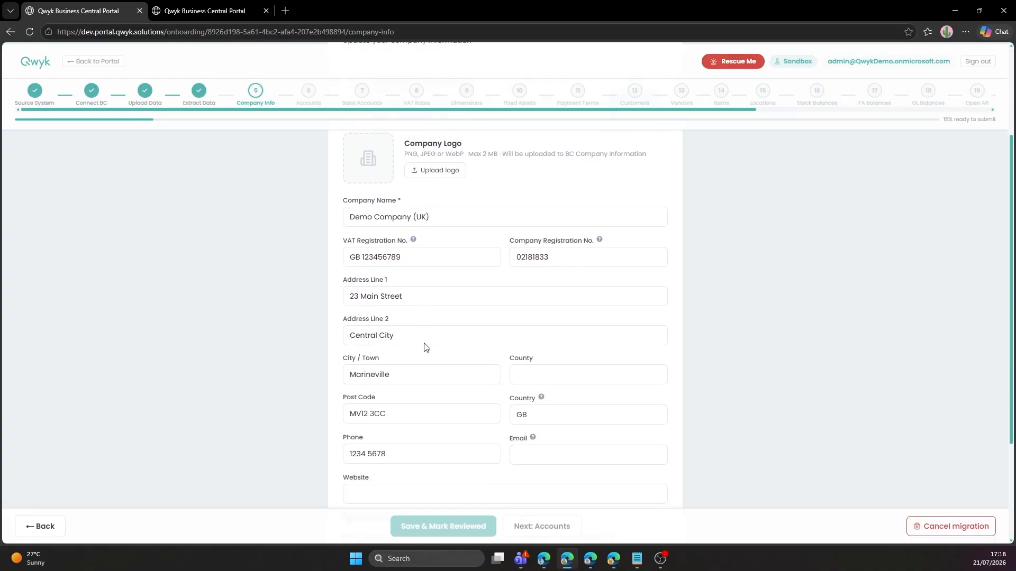
{"action": "scroll", "coordinate": [424, 344], "scroll_direction": "down", "scroll_amount": 2}
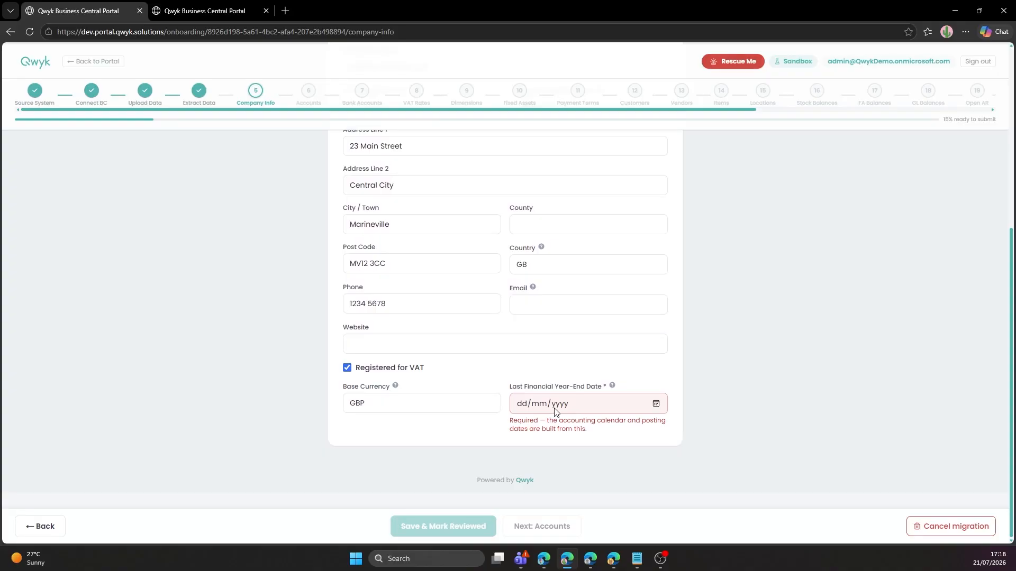
{"action": "left_click", "coordinate": [656, 405]}
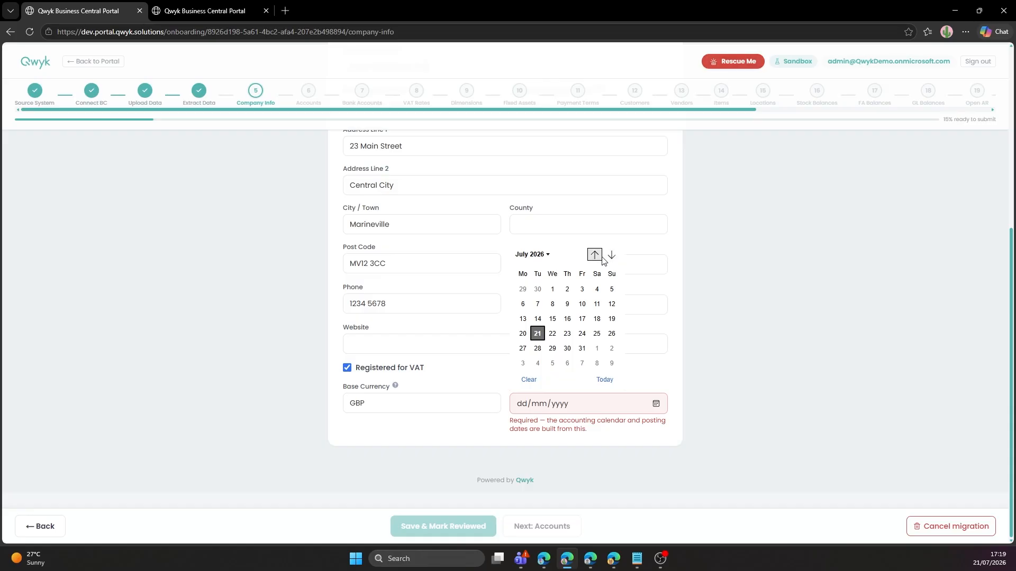
{"action": "left_click", "coordinate": [537, 289]}
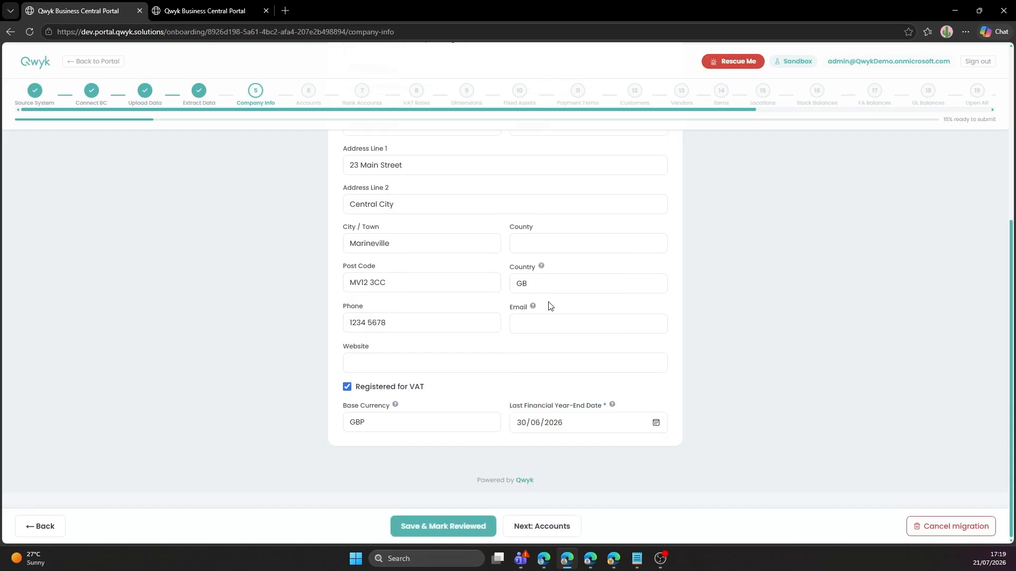
{"action": "left_click", "coordinate": [562, 530]}
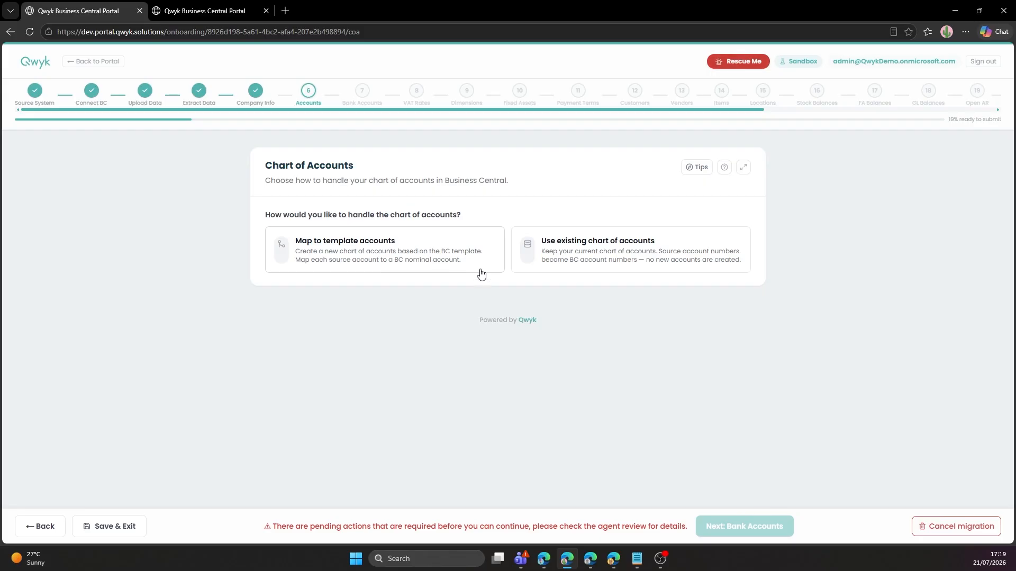
Keep the existing chart of accounts by applying the source account numbers in Business Central.
{"action": "left_click", "coordinate": [648, 253]}
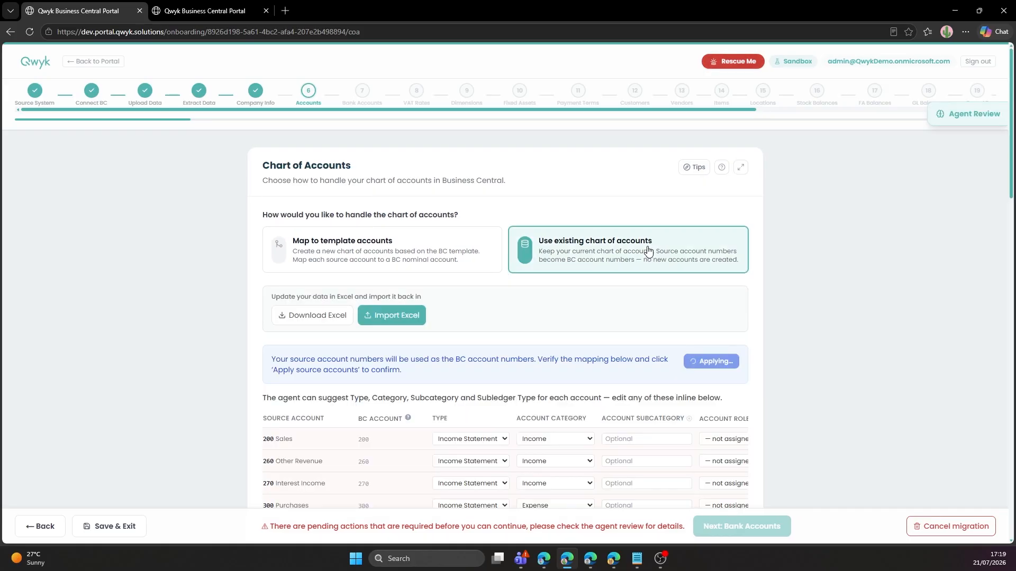
{"action": "scroll", "coordinate": [648, 251], "scroll_direction": "down", "scroll_amount": 2}
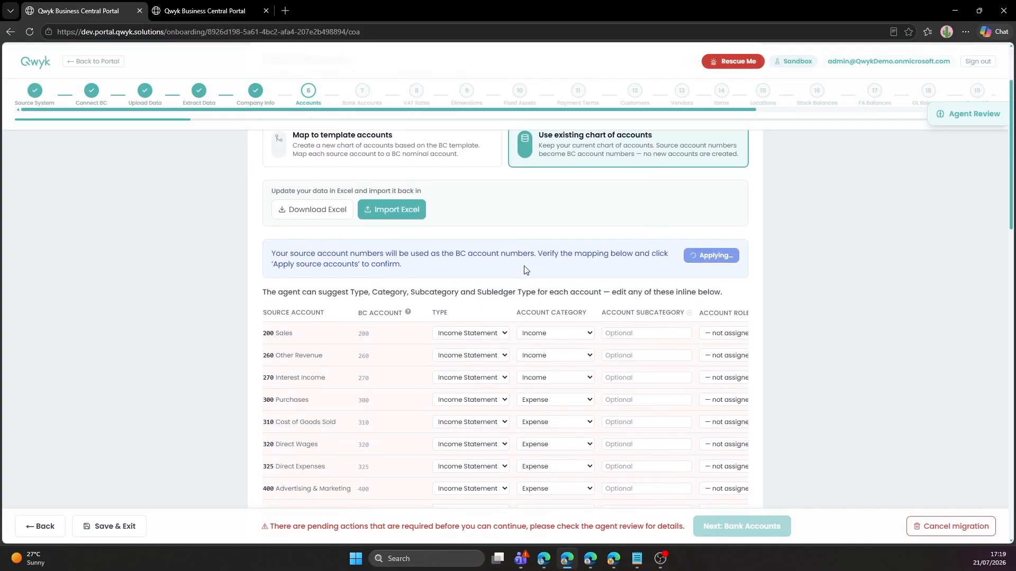
{"action": "scroll", "coordinate": [525, 269], "scroll_direction": "up", "scroll_amount": 2}
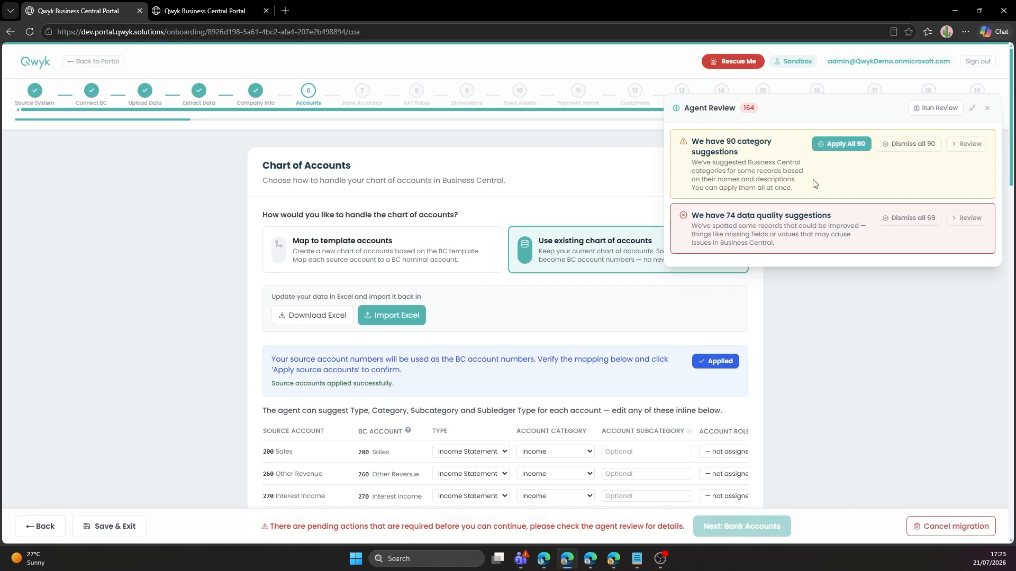
Apply all 90 suggested account categories, then list the 67 remaining data-quality suggestions.
{"action": "left_click", "coordinate": [966, 145]}
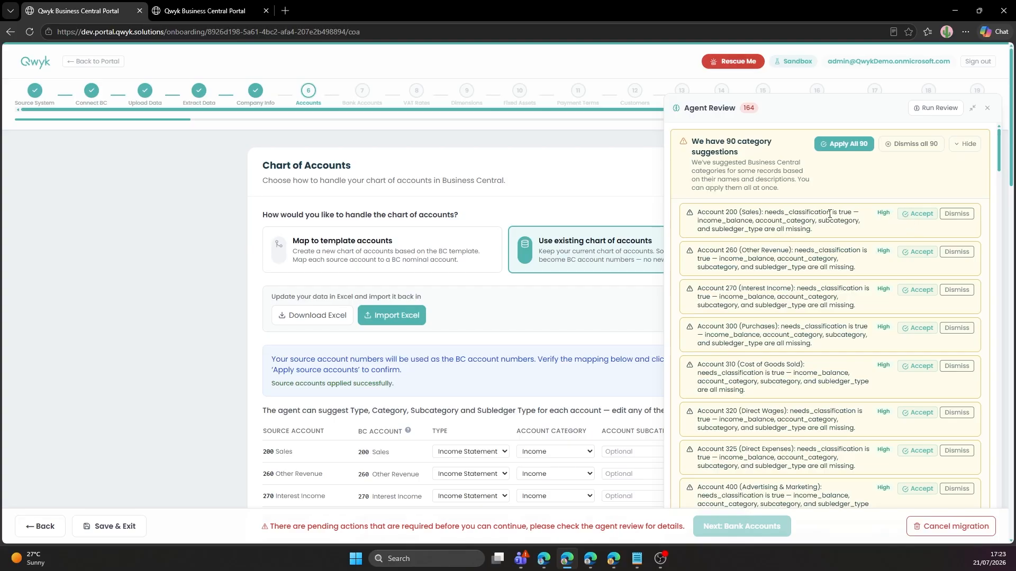
{"action": "left_click", "coordinate": [841, 145]}
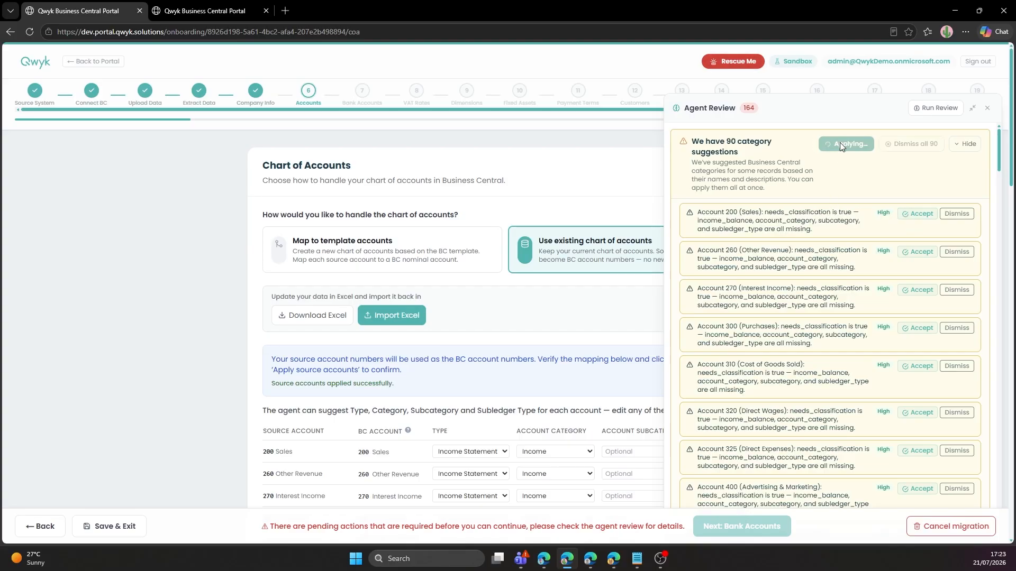
{"action": "right_click", "coordinate": [605, 190]}
{"action": "left_click", "coordinate": [606, 172]}
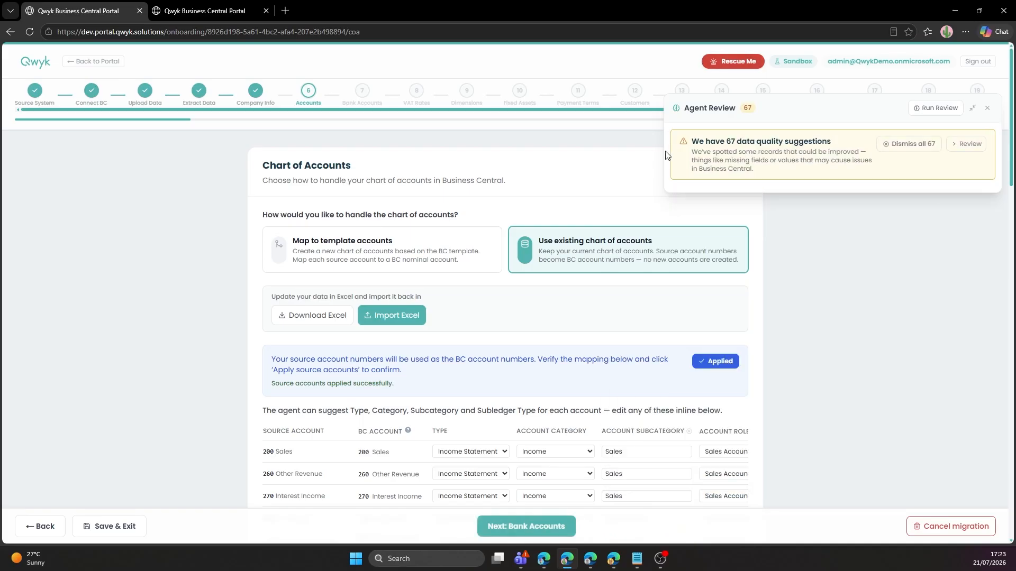
{"action": "left_click", "coordinate": [964, 146]}
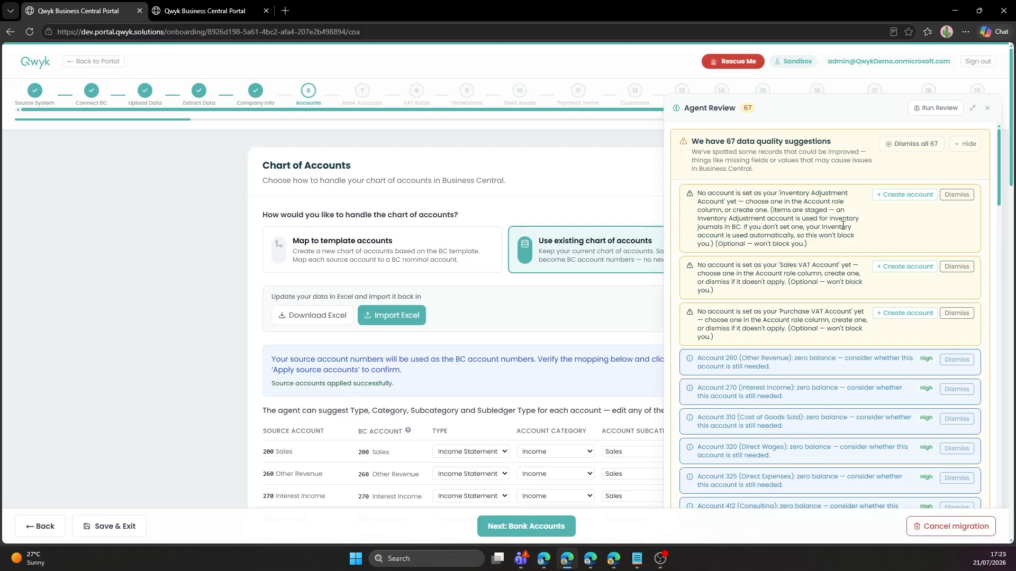
Create account 930 Inventory Adjustment from the agent's Inventory Adjustment suggestion.
{"action": "left_click", "coordinate": [885, 195]}
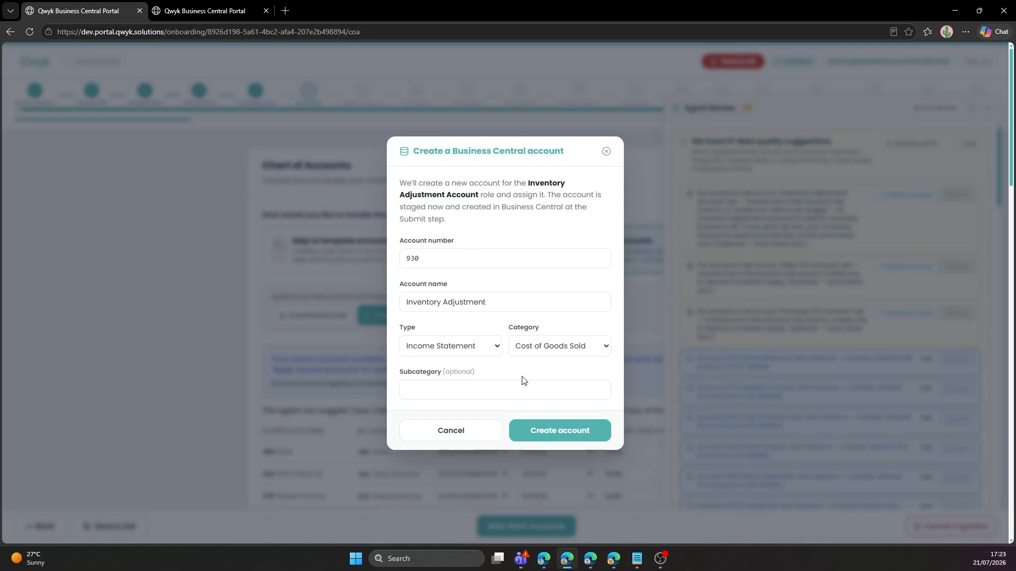
{"action": "left_click", "coordinate": [550, 434]}
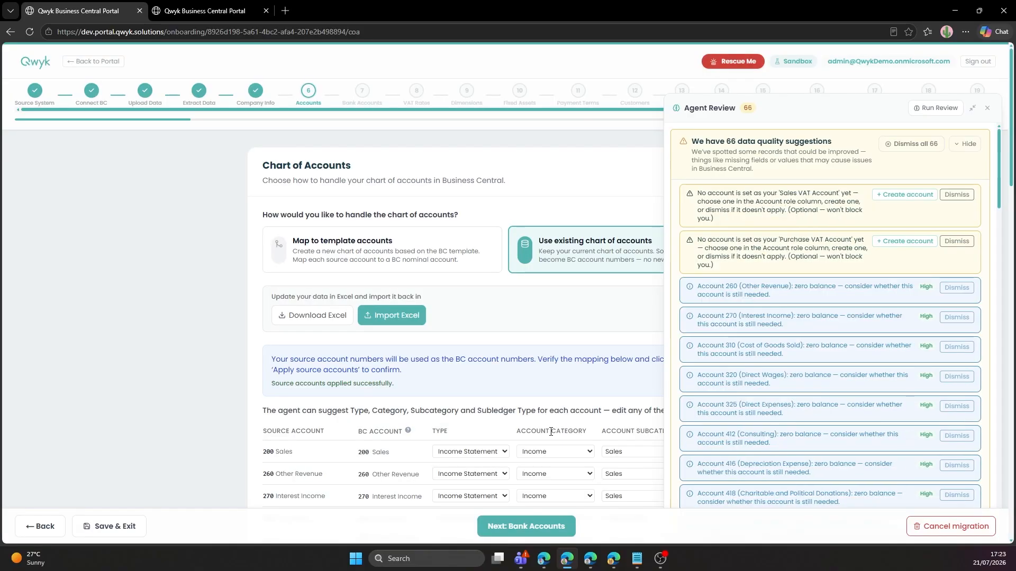
{"action": "scroll", "coordinate": [740, 284], "scroll_direction": "down", "scroll_amount": 3}
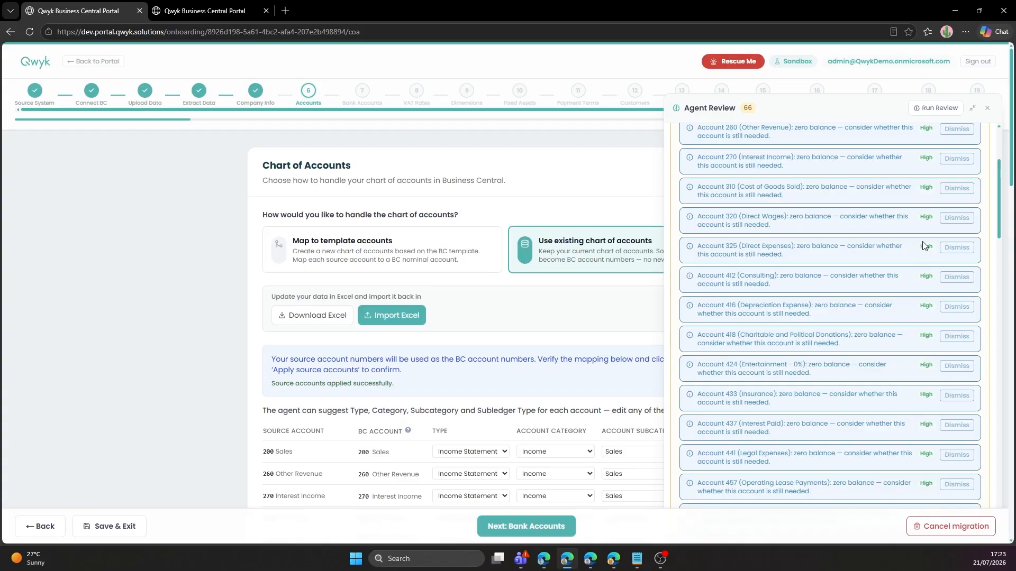
{"action": "scroll", "coordinate": [919, 241], "scroll_direction": "up", "scroll_amount": 3}
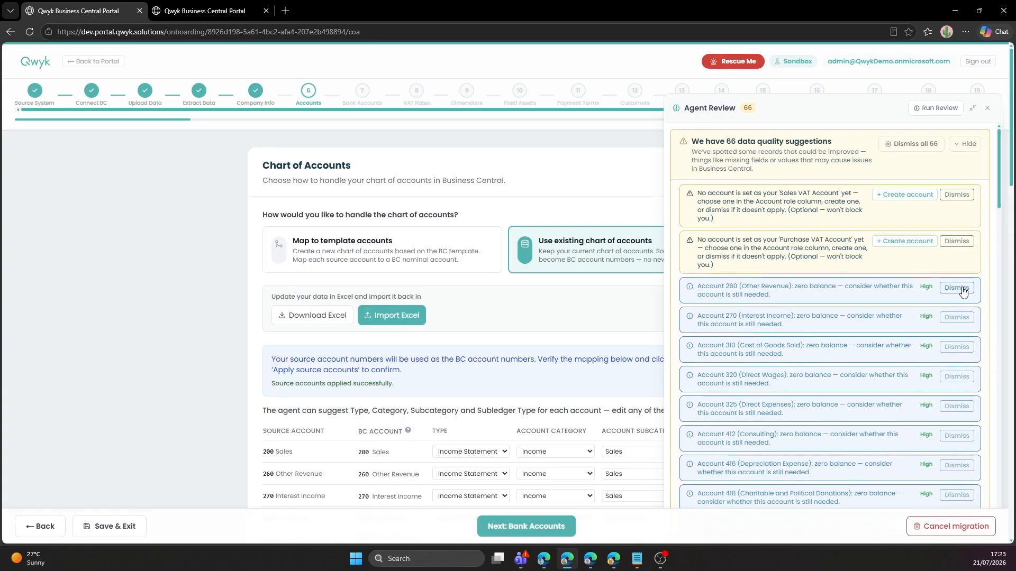
Close the agent review and scroll the full-width Chart of Accounts table of 91 mapped accounts.
{"action": "left_click", "coordinate": [987, 108]}
{"action": "scroll", "coordinate": [723, 322], "scroll_direction": "down", "scroll_amount": 4}
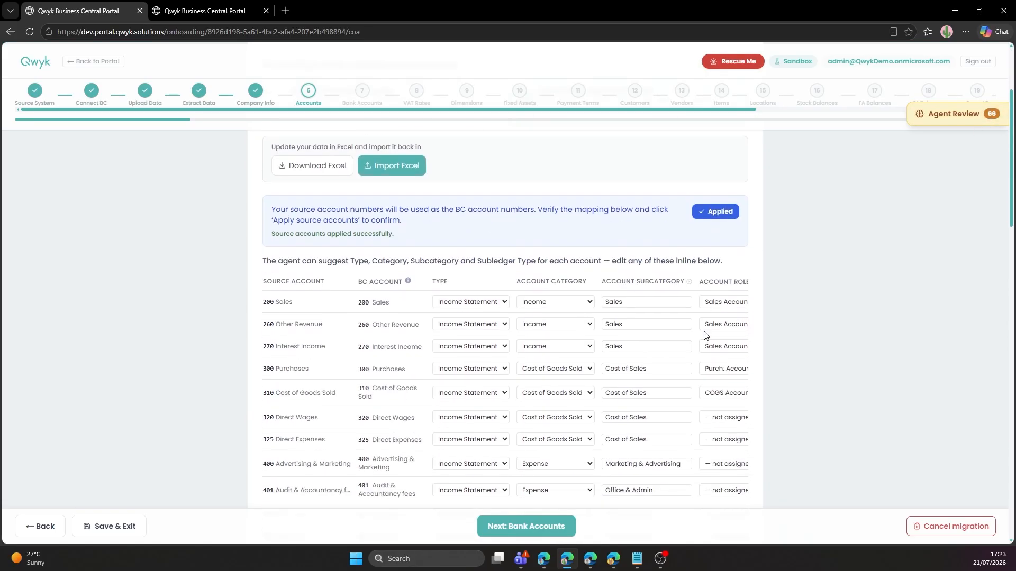
{"action": "scroll", "coordinate": [640, 217], "scroll_direction": "up", "scroll_amount": 3}
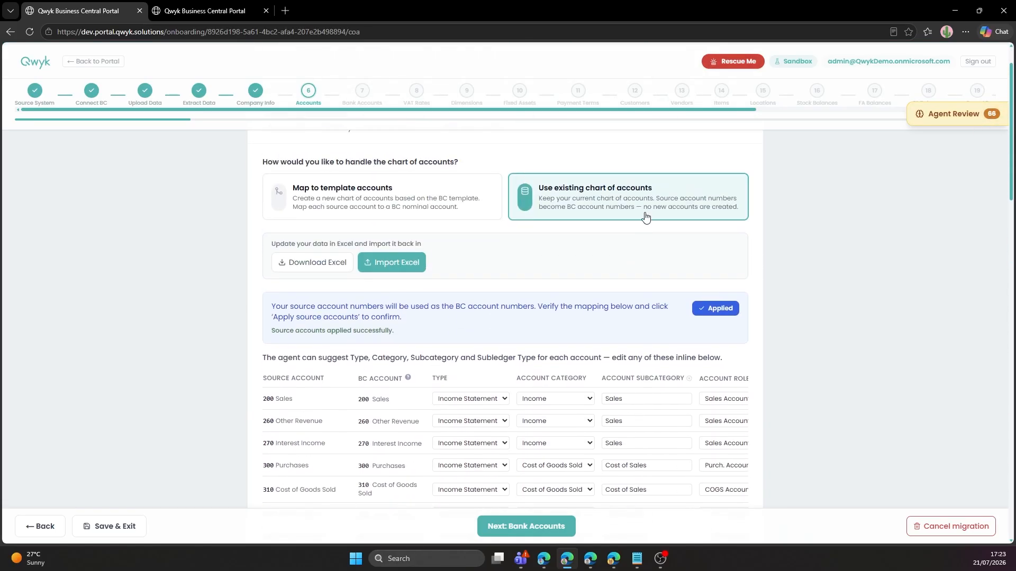
{"action": "scroll", "coordinate": [659, 250], "scroll_direction": "up", "scroll_amount": 1}
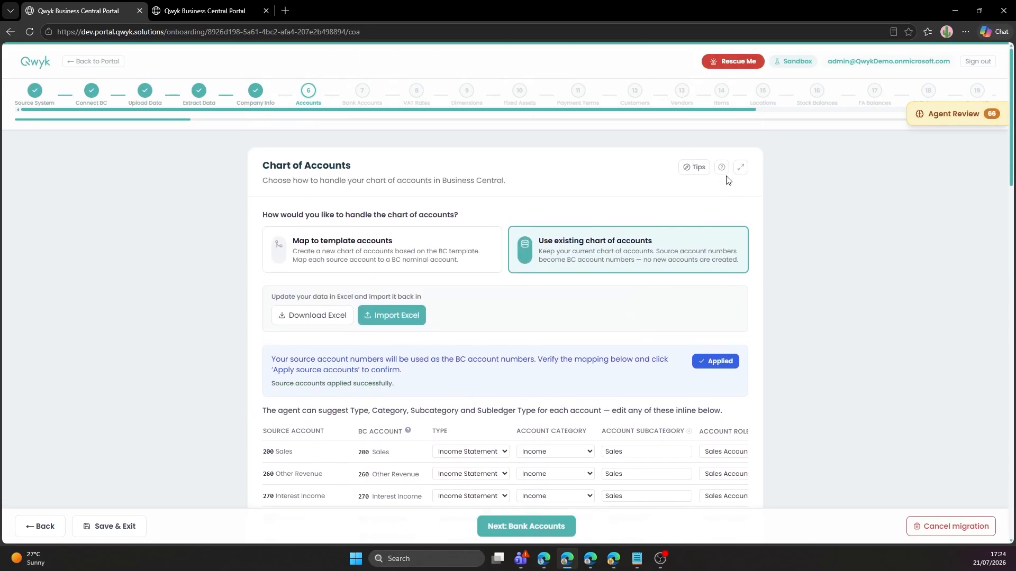
{"action": "left_click", "coordinate": [738, 167]}
{"action": "scroll", "coordinate": [709, 342], "scroll_direction": "down", "scroll_amount": 4}
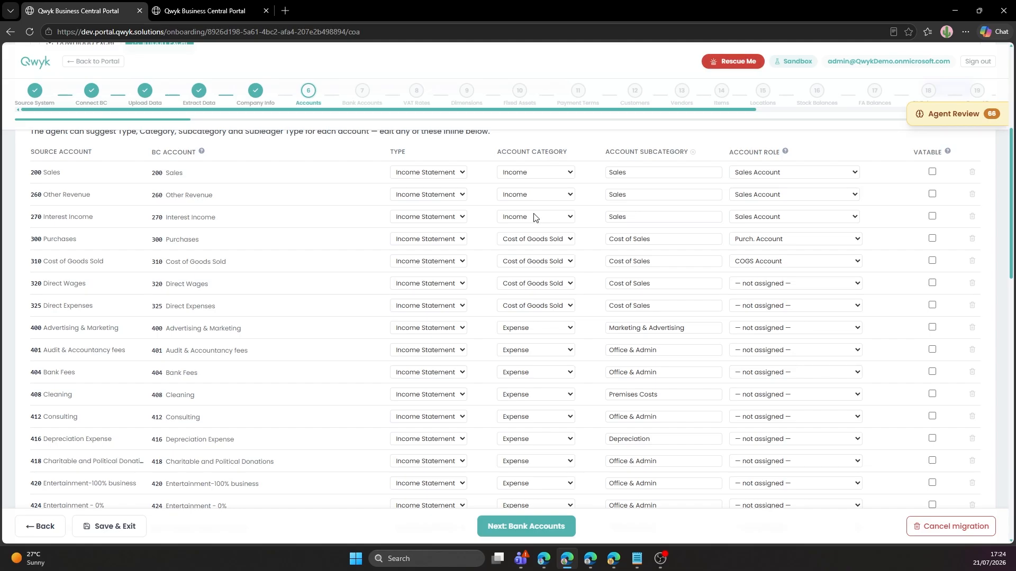
{"action": "scroll", "coordinate": [533, 217], "scroll_direction": "down", "scroll_amount": 7}
{"action": "scroll", "coordinate": [533, 217], "scroll_direction": "down", "scroll_amount": 8}
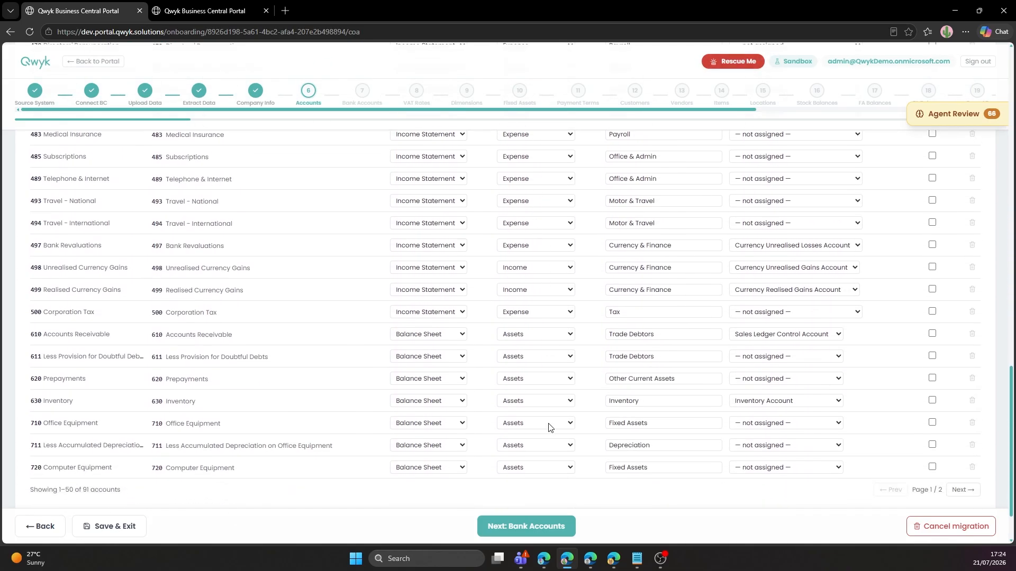
Move to the Bank Accounts step and review the two sort-code suggestions.
{"action": "left_click", "coordinate": [538, 527]}
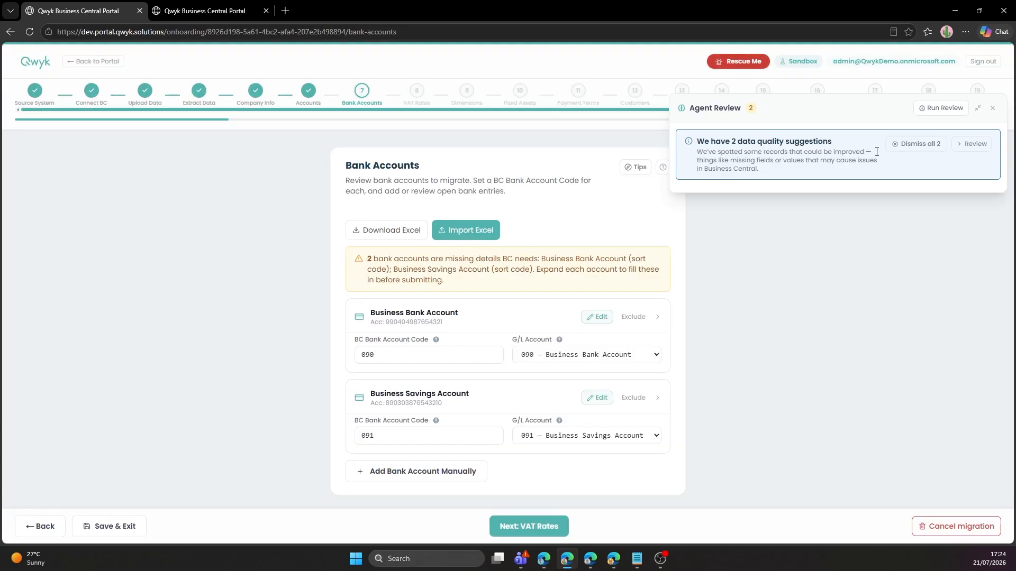
{"action": "left_click", "coordinate": [973, 149]}
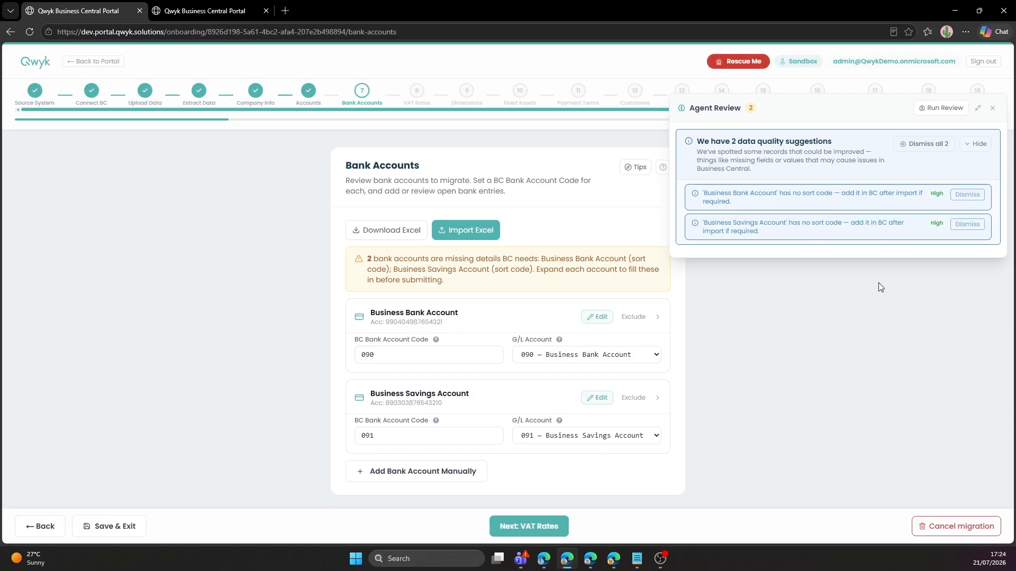
{"action": "left_click", "coordinate": [977, 144]}
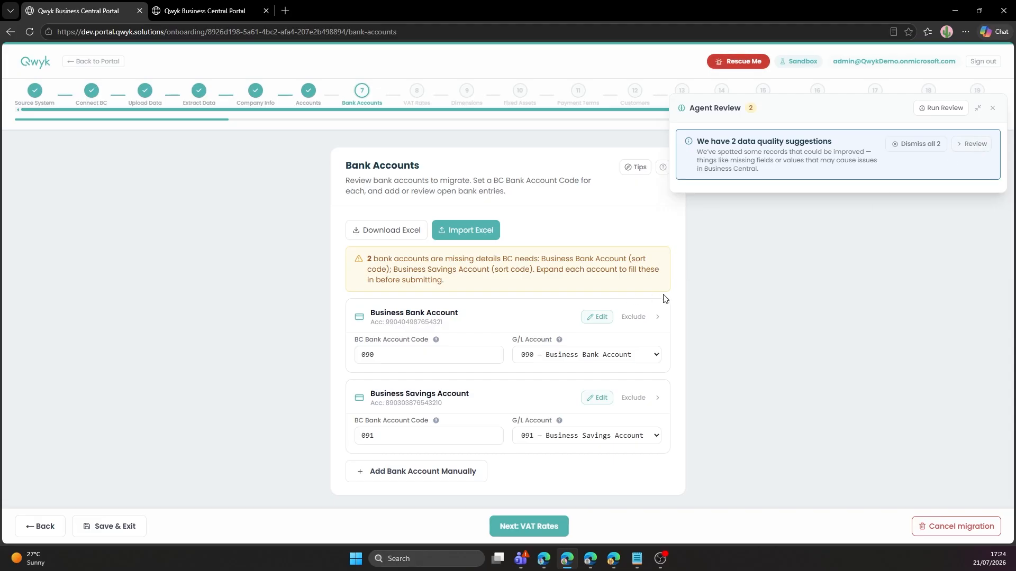
Edit the Business Bank Account's bank name, sort code, IBAN and address fields and save.
{"action": "left_click", "coordinate": [597, 319]}
{"action": "left_click", "coordinate": [469, 287]}
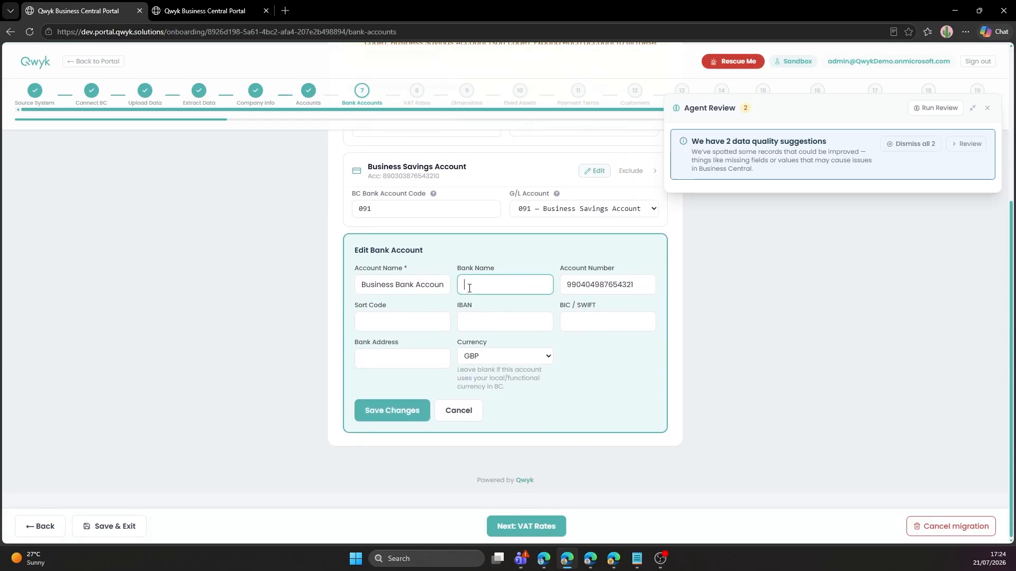
{"action": "left_click", "coordinate": [410, 323]}
{"action": "left_click", "coordinate": [505, 323]}
{"action": "left_click", "coordinate": [424, 356]}
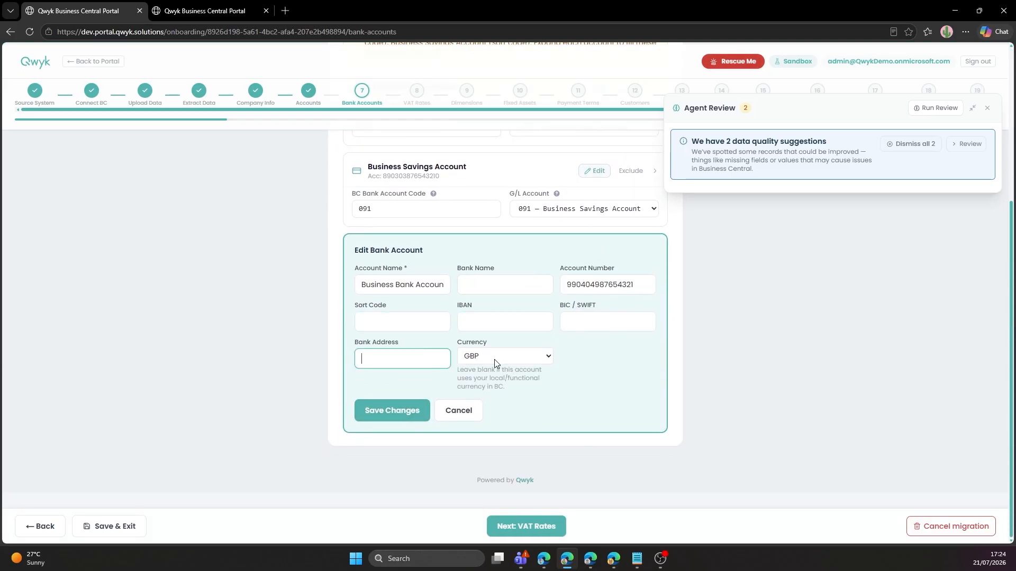
{"action": "left_click", "coordinate": [412, 410]}
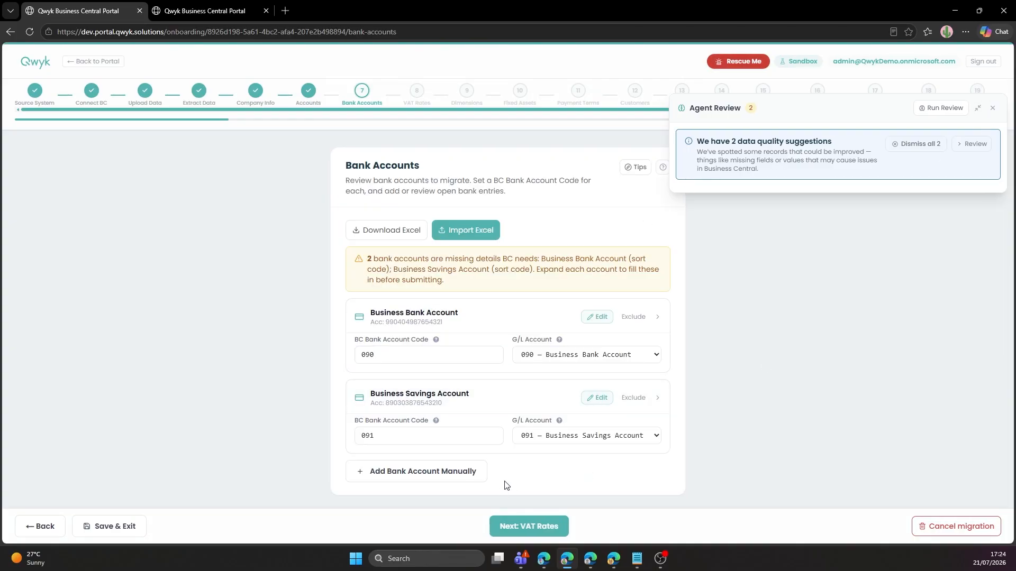
{"action": "left_click", "coordinate": [515, 527]}
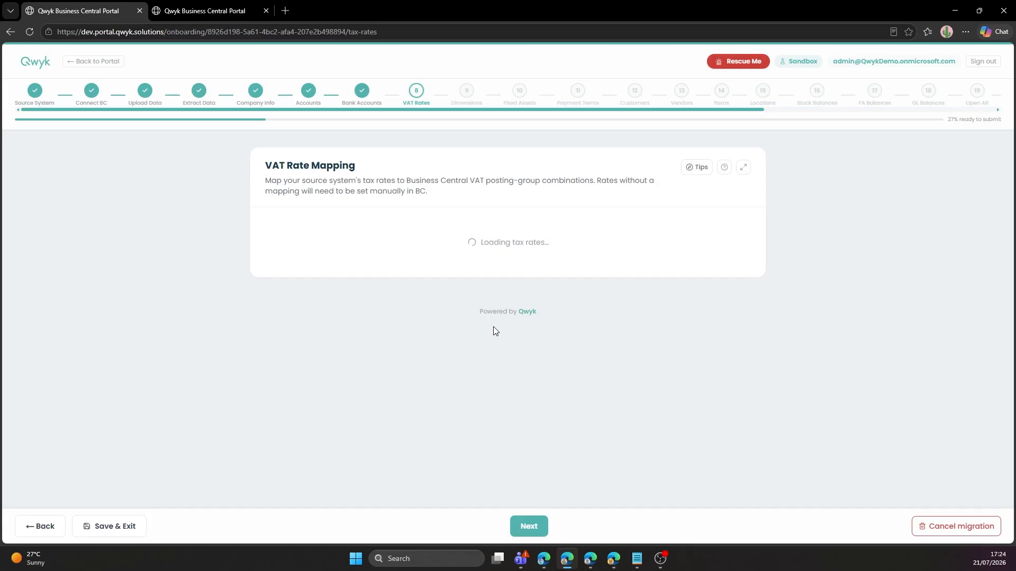
Scroll through the VAT rate mapping table to check 13 of 16 rates mapped to posting groups.
{"action": "scroll", "coordinate": [488, 265], "scroll_direction": "down", "scroll_amount": 2}
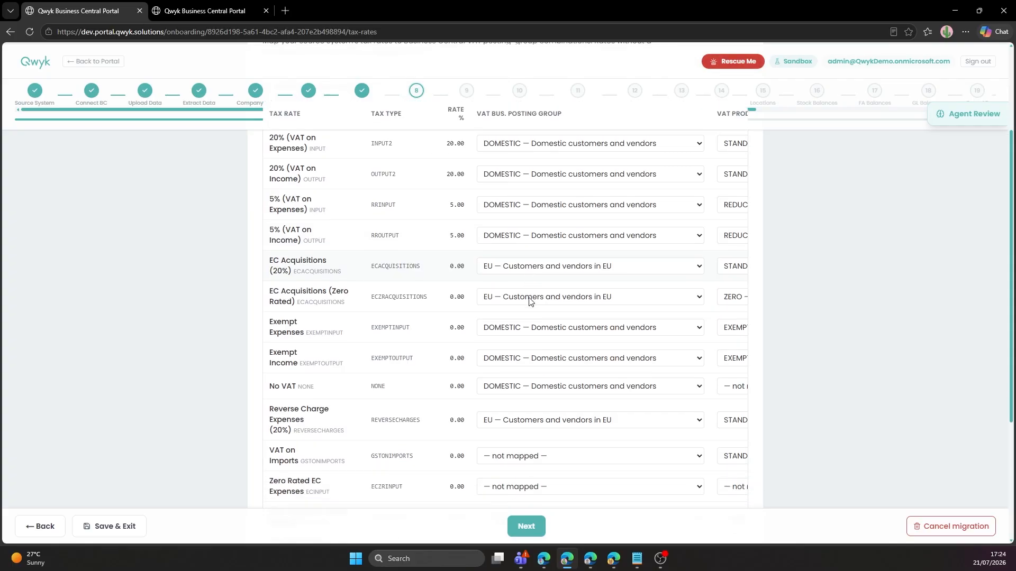
{"action": "scroll", "coordinate": [531, 302], "scroll_direction": "down", "scroll_amount": 1}
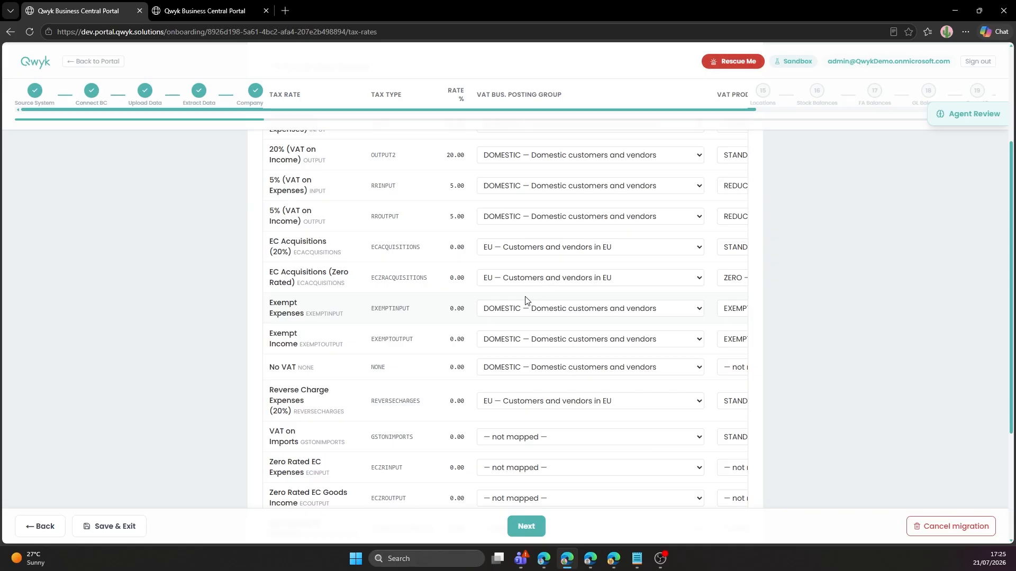
{"action": "scroll", "coordinate": [525, 301], "scroll_direction": "up", "scroll_amount": 2}
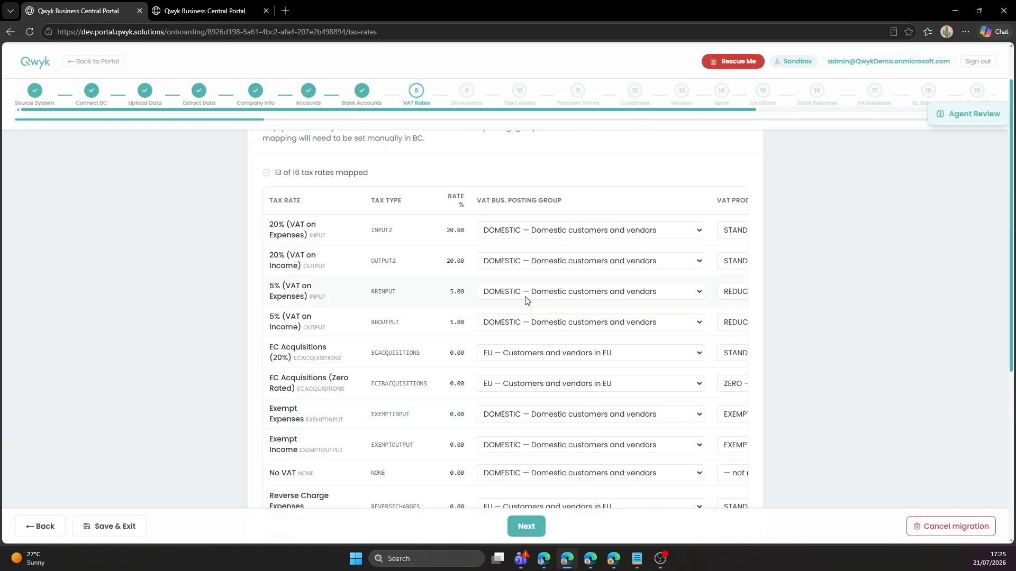
{"action": "scroll", "coordinate": [524, 298], "scroll_direction": "down", "scroll_amount": 5}
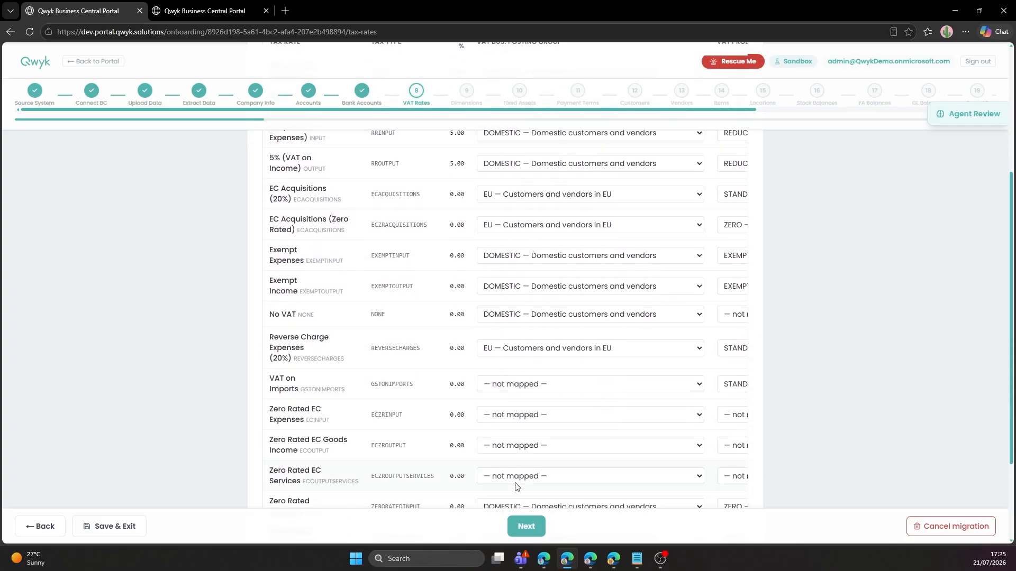
On the Dimensions step, add the suggested Cost Centre dimension and open its values.
{"action": "left_click", "coordinate": [526, 526]}
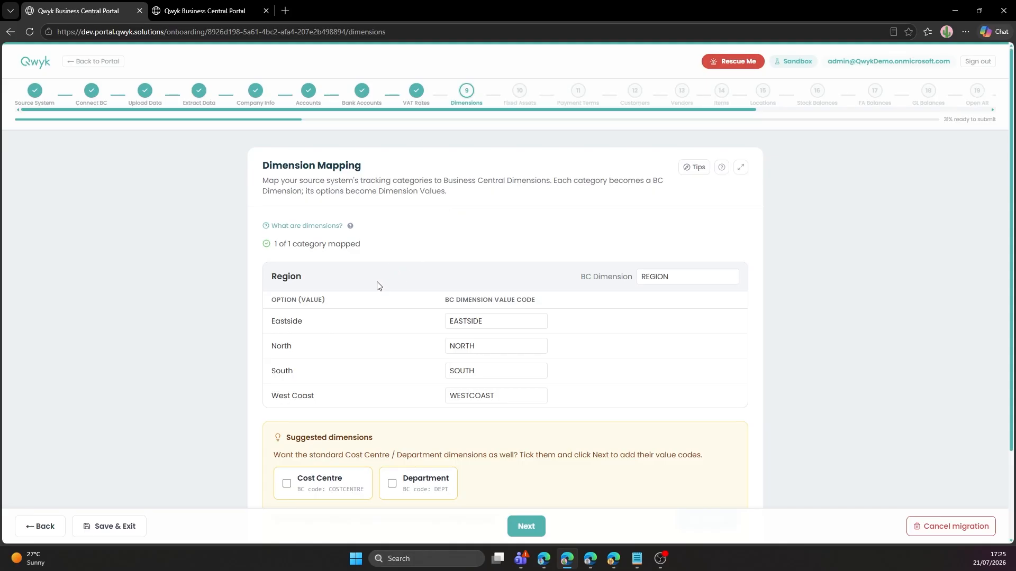
{"action": "scroll", "coordinate": [379, 285], "scroll_direction": "down", "scroll_amount": 1}
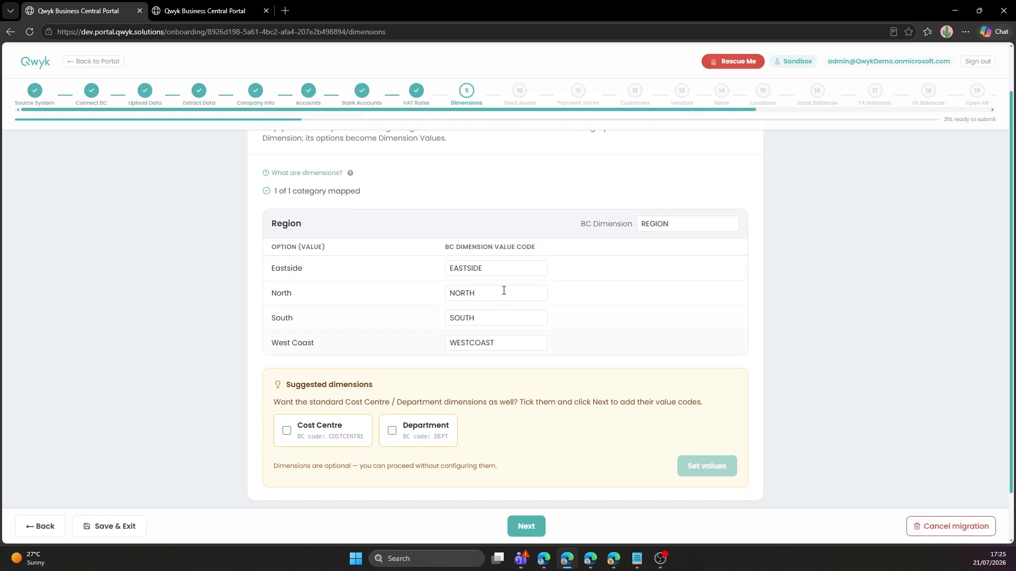
{"action": "left_click", "coordinate": [326, 432]}
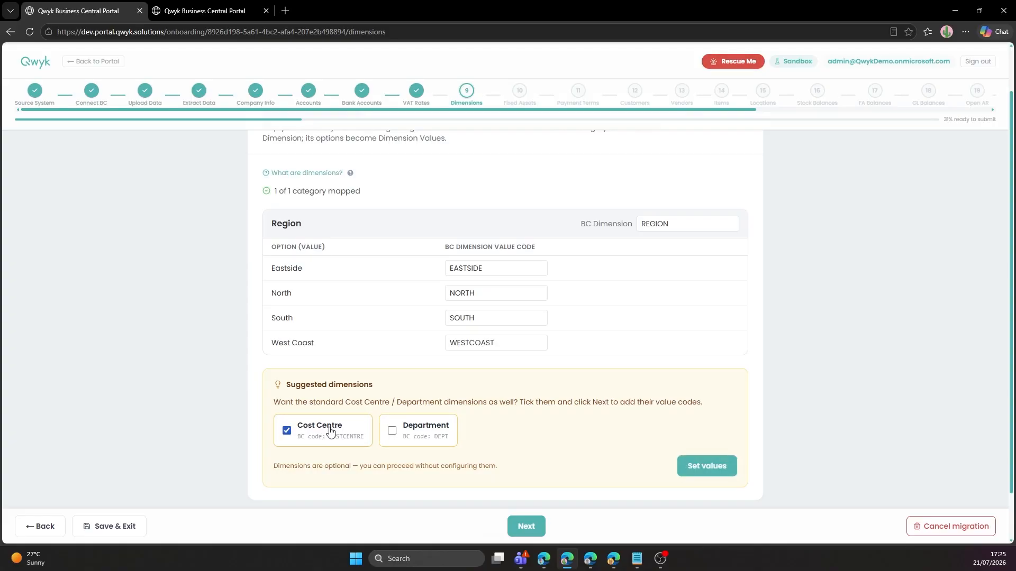
{"action": "left_click", "coordinate": [695, 468]}
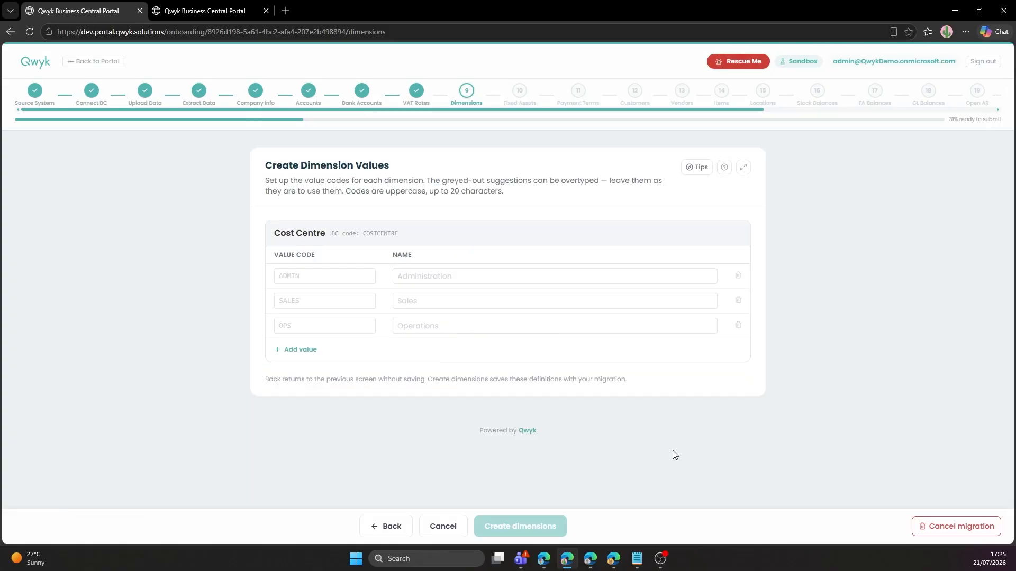
Enter values ADMIN (Administration) and SALES (Sales) and create the Cost Centre dimension.
{"action": "left_click", "coordinate": [342, 271]}
{"action": "type", "text": "ADMIN"}
{"action": "key", "text": "Tab"}
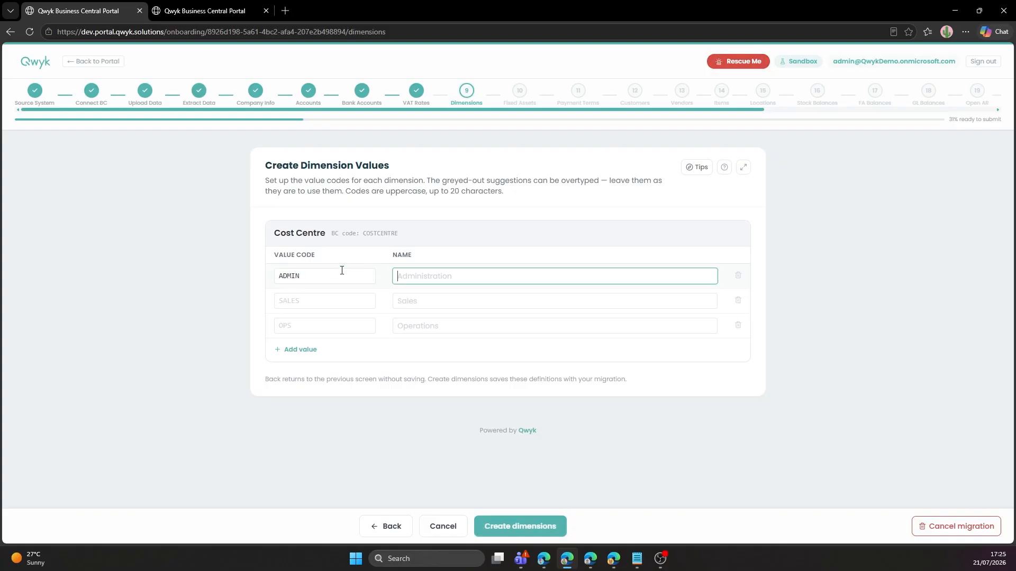
{"action": "type", "text": "Administration"}
{"action": "key", "text": "ctrl+a"}
{"action": "key", "text": "Tab"}
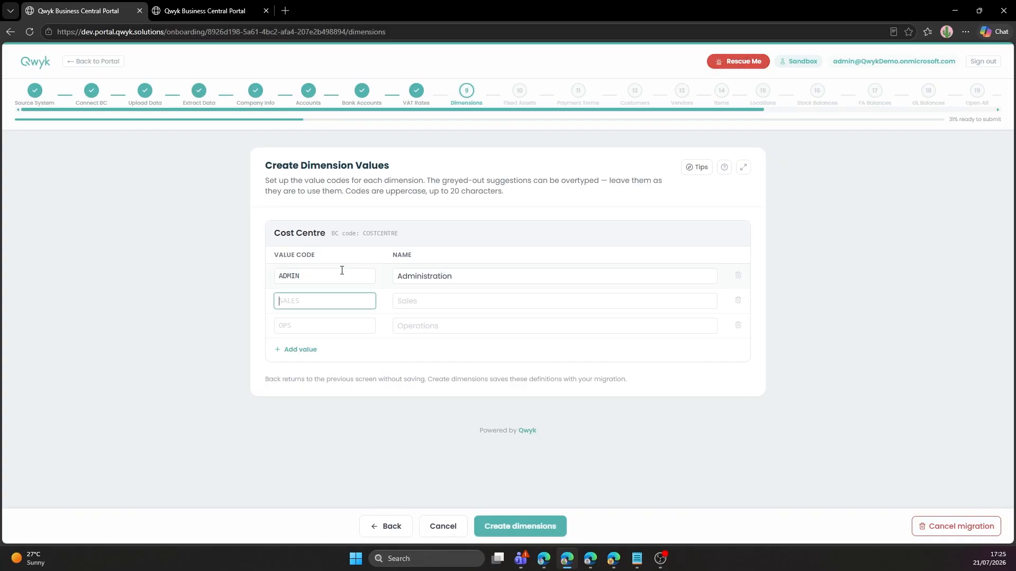
{"action": "type", "text": "SALES"}
{"action": "key", "text": "Tab"}
{"action": "type", "text": "Sales"}
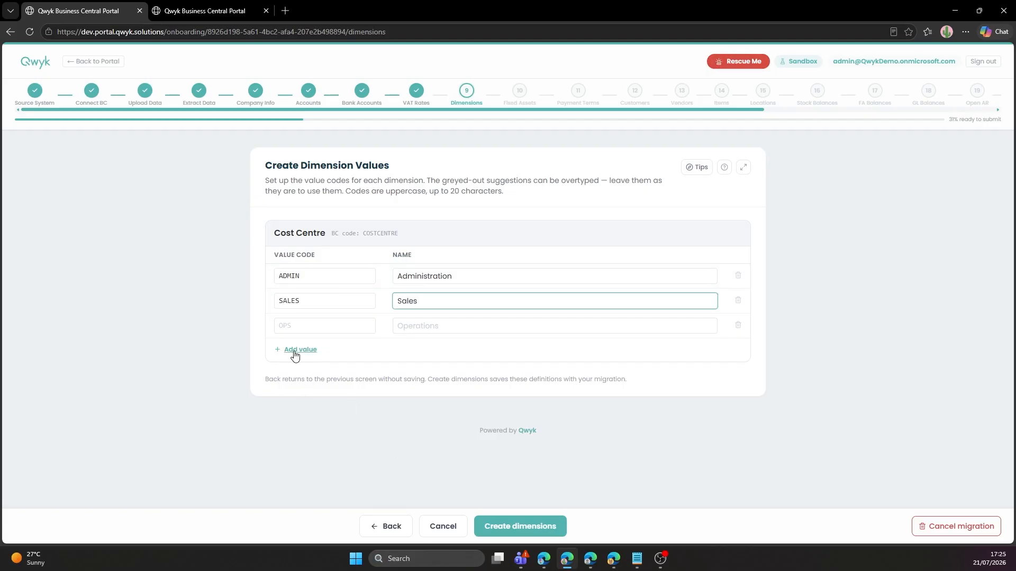
{"action": "left_click", "coordinate": [528, 528]}
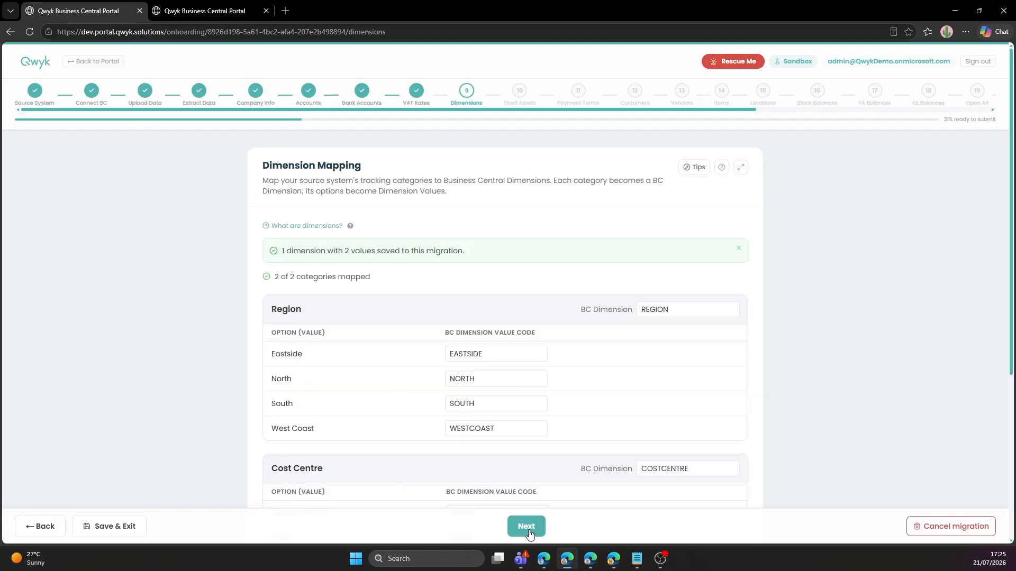
{"action": "scroll", "coordinate": [545, 413], "scroll_direction": "down", "scroll_amount": 2}
{"action": "scroll", "coordinate": [541, 397], "scroll_direction": "down", "scroll_amount": 3}
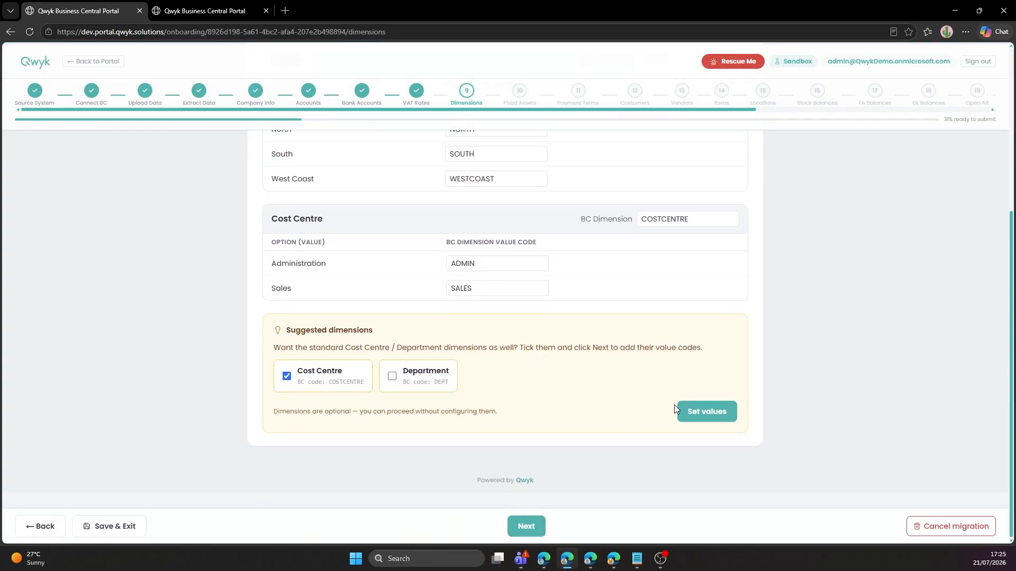
Open Fixed Assets and accept the Equipment category for both Photocopier and LCD Display.
{"action": "left_click", "coordinate": [530, 527]}
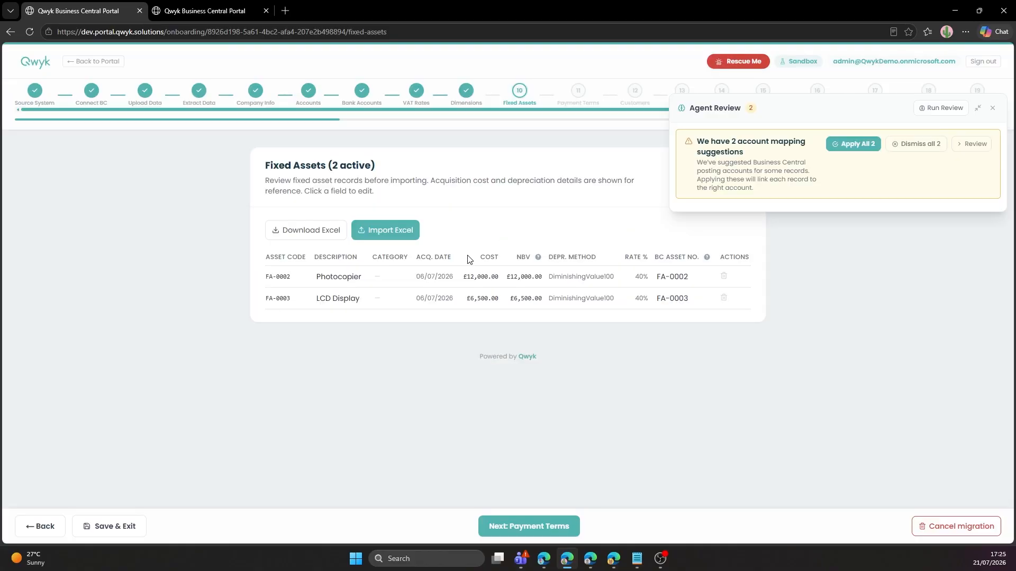
{"action": "left_click", "coordinate": [969, 145]}
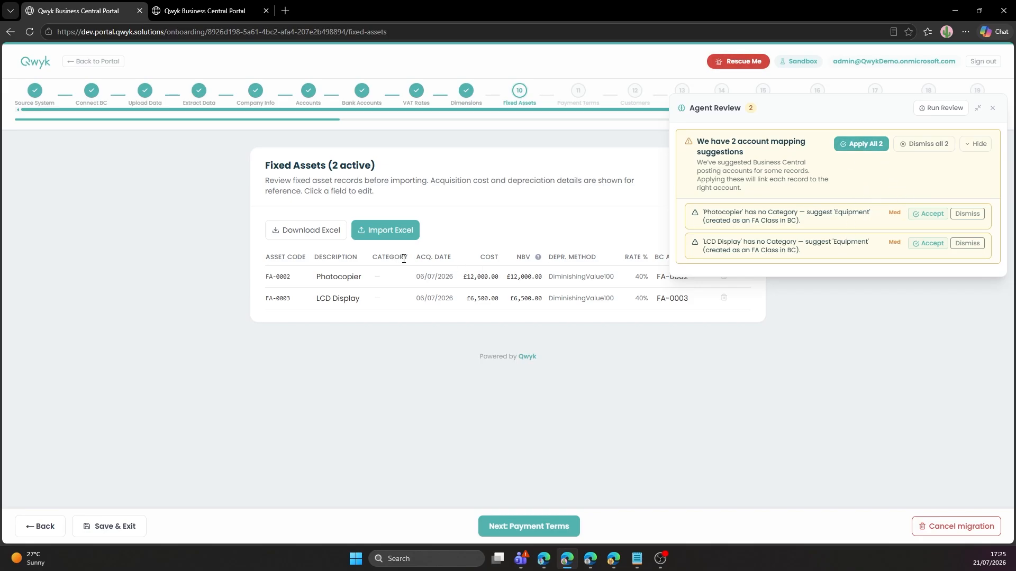
{"action": "left_click", "coordinate": [867, 148]}
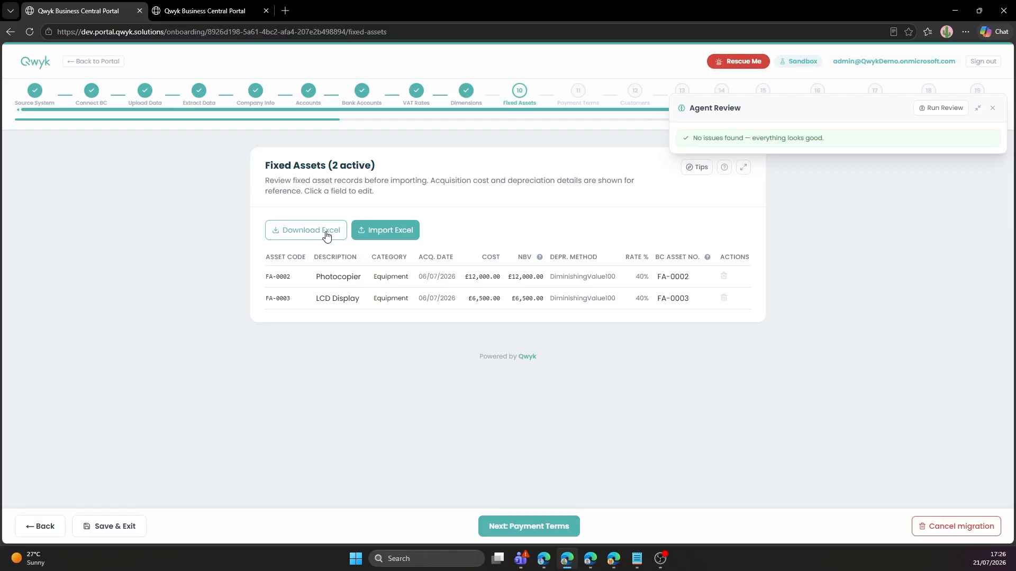
Apply the 30 DAYS — Net 30 days default to all records lacking payment terms, then continue to Customers.
{"action": "left_click", "coordinate": [519, 531]}
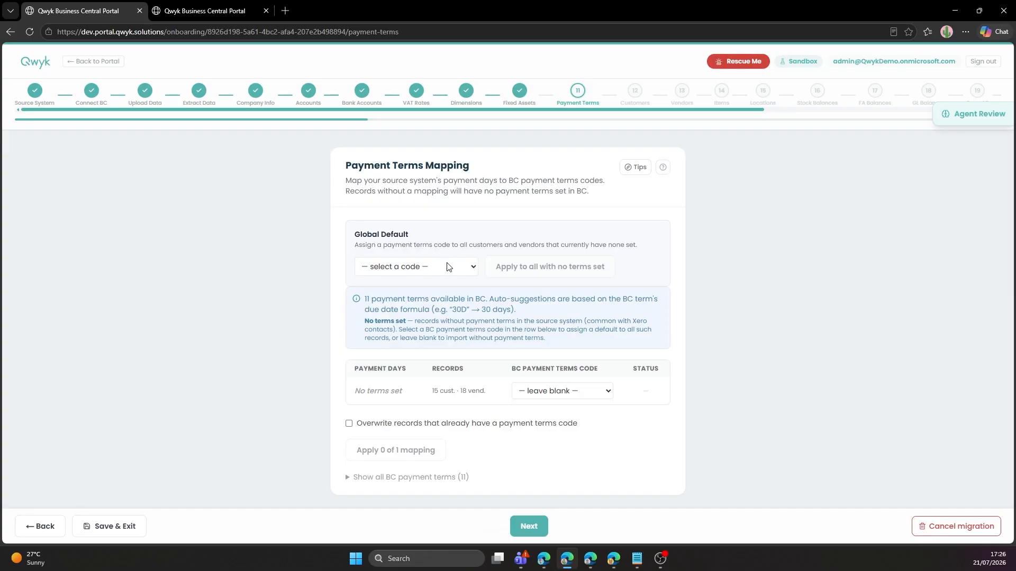
{"action": "left_click", "coordinate": [448, 268]}
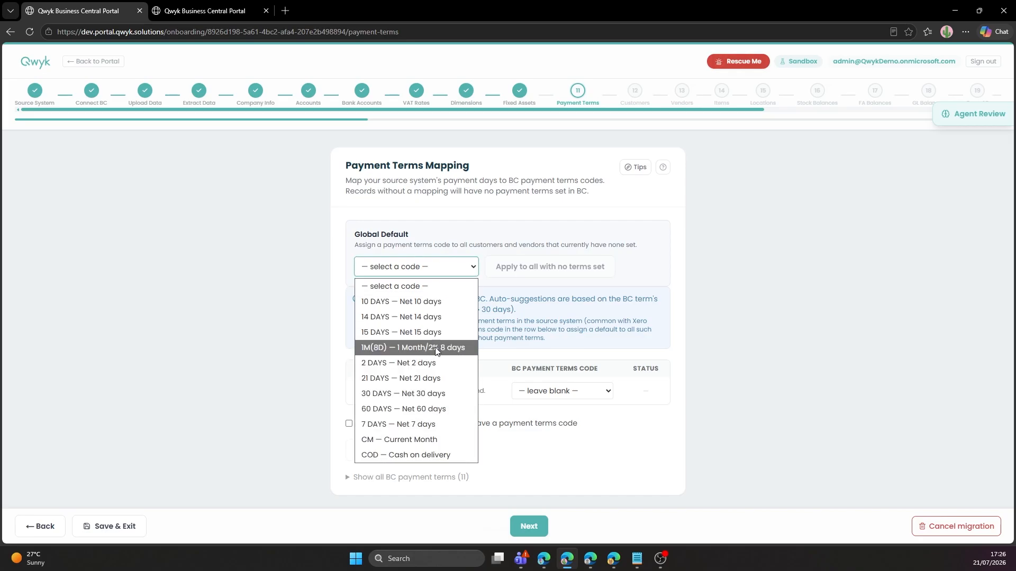
{"action": "left_click", "coordinate": [429, 394]}
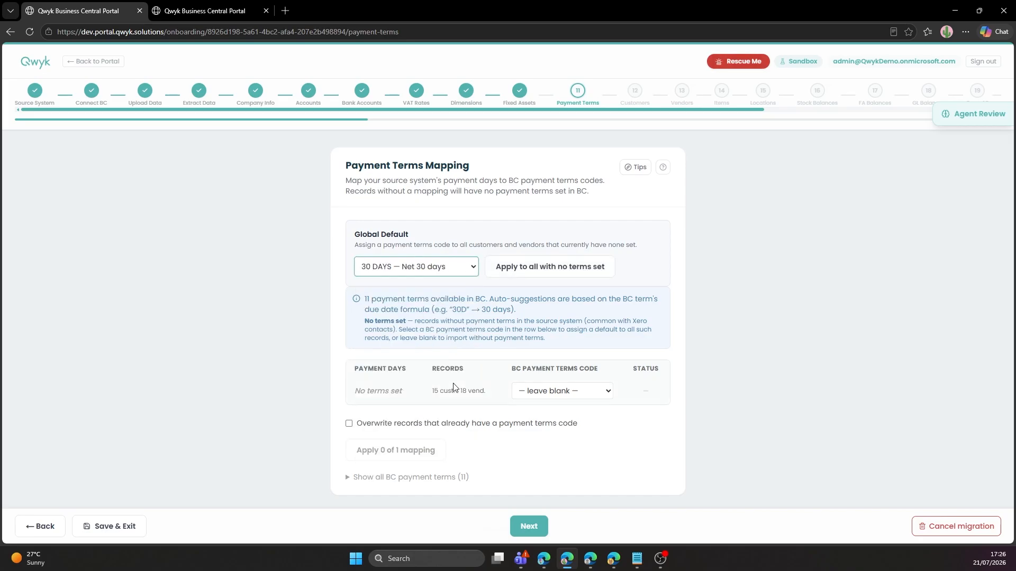
{"action": "left_click", "coordinate": [523, 270]}
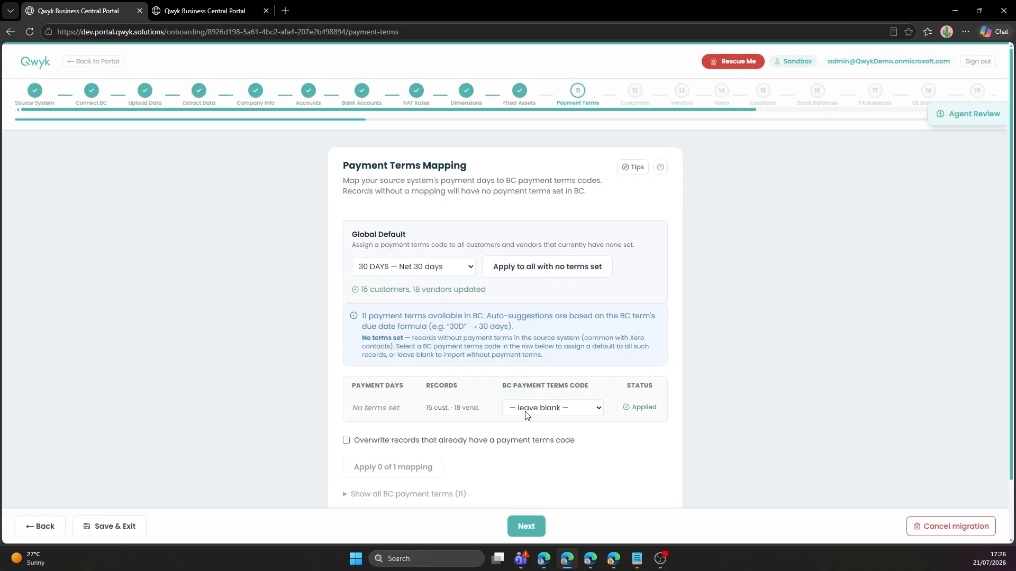
{"action": "scroll", "coordinate": [521, 455], "scroll_direction": "down", "scroll_amount": 2}
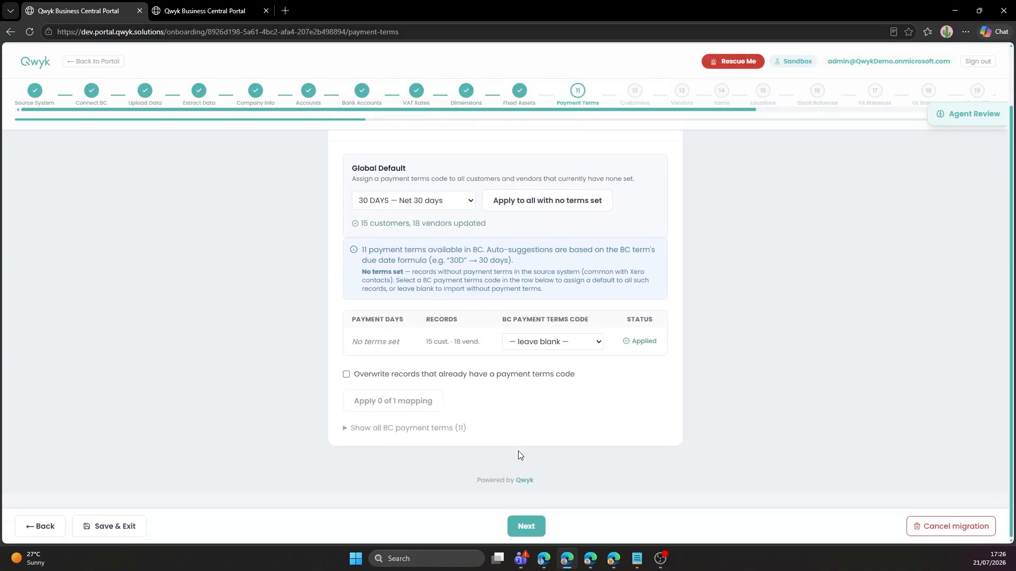
{"action": "left_click", "coordinate": [530, 528]}
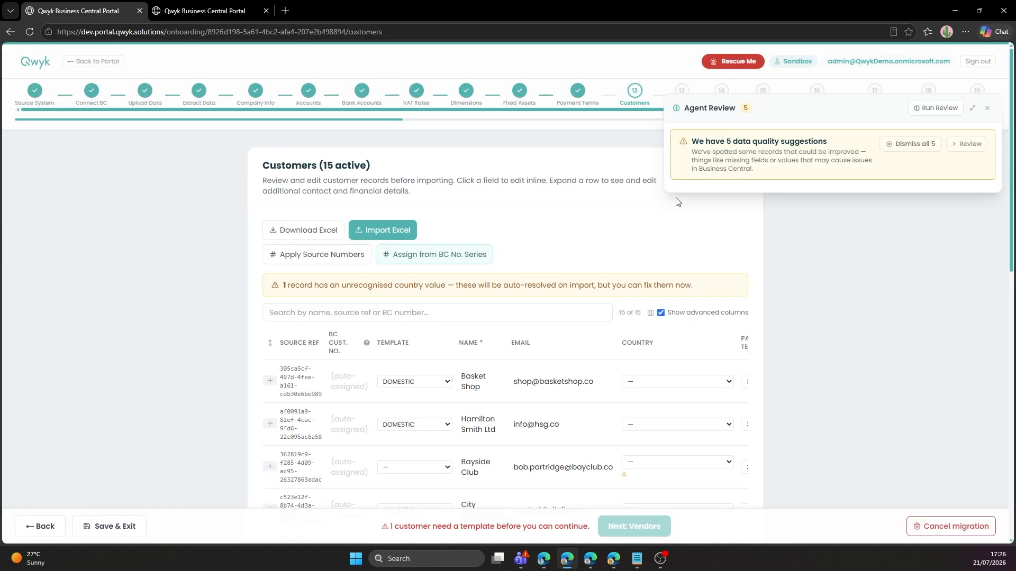
Show the customer suggestions: a malformed VAT number, three invalid UK postcodes and blank contacts.
{"action": "left_click", "coordinate": [966, 151]}
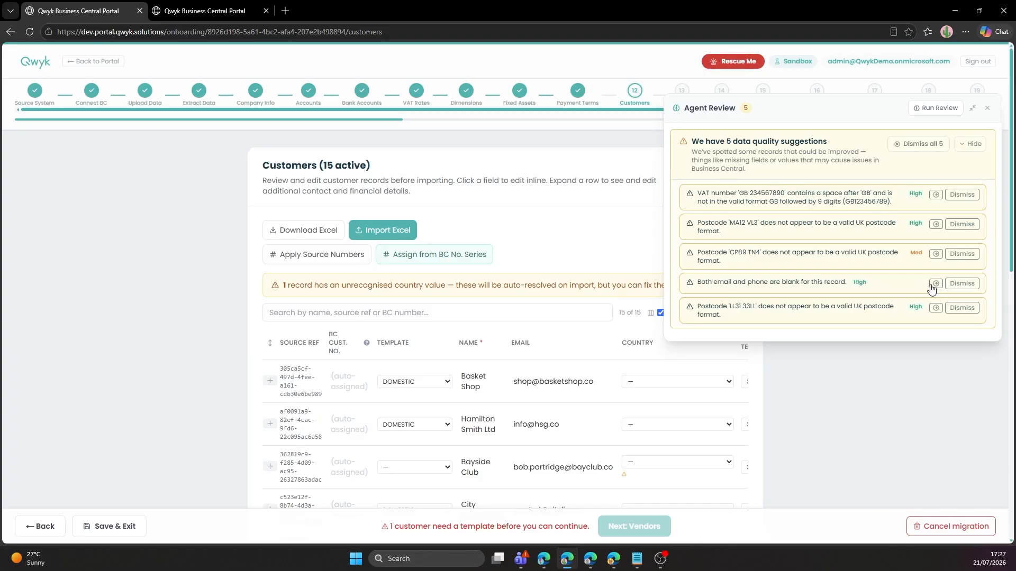
Go to Bayside Club from the MA12 VL3 suggestion, leave its post code unchanged, and collapse its details.
{"action": "left_click", "coordinate": [936, 224]}
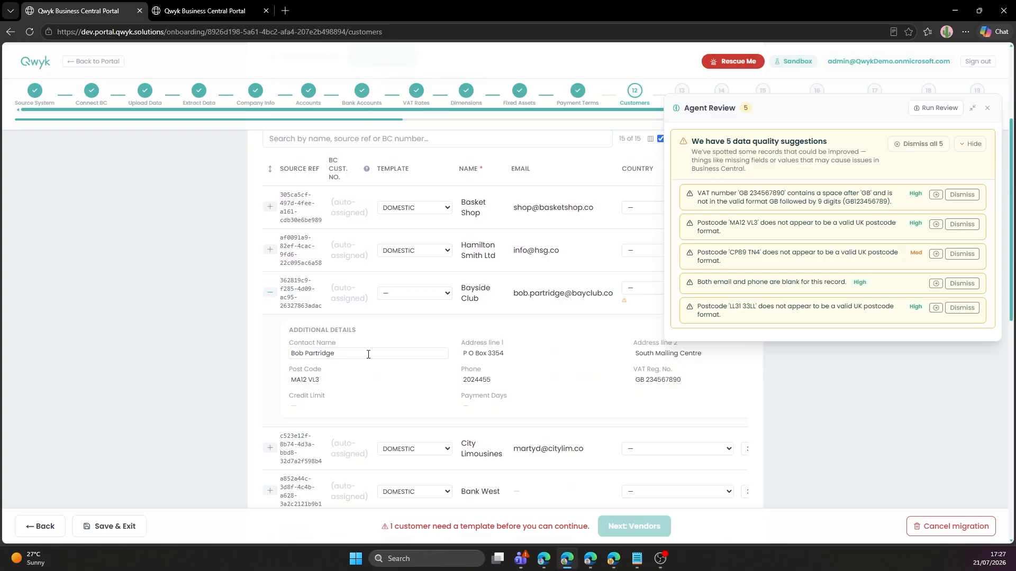
{"action": "left_click", "coordinate": [987, 108]}
{"action": "left_click", "coordinate": [341, 381]}
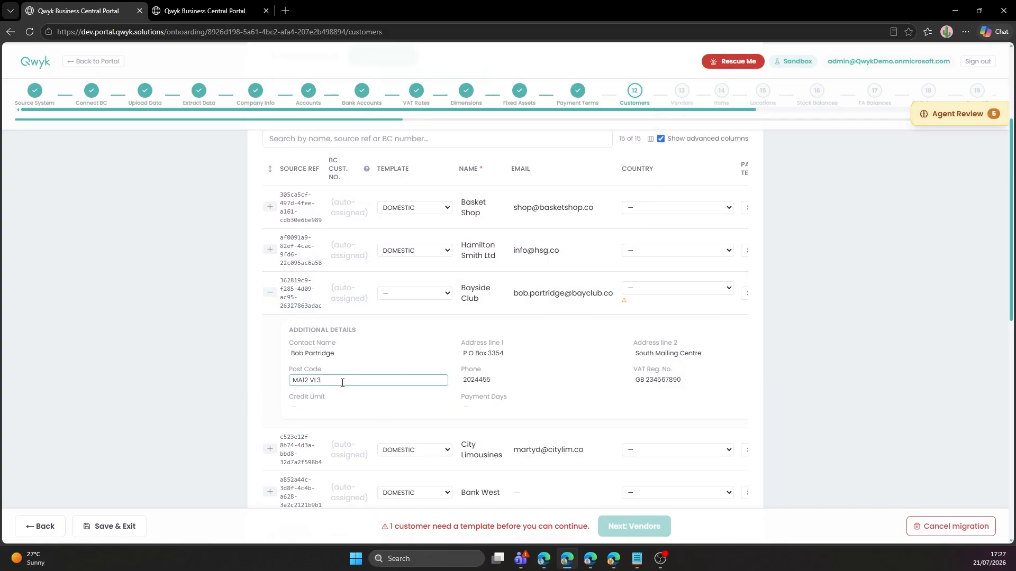
{"action": "left_click", "coordinate": [802, 296]}
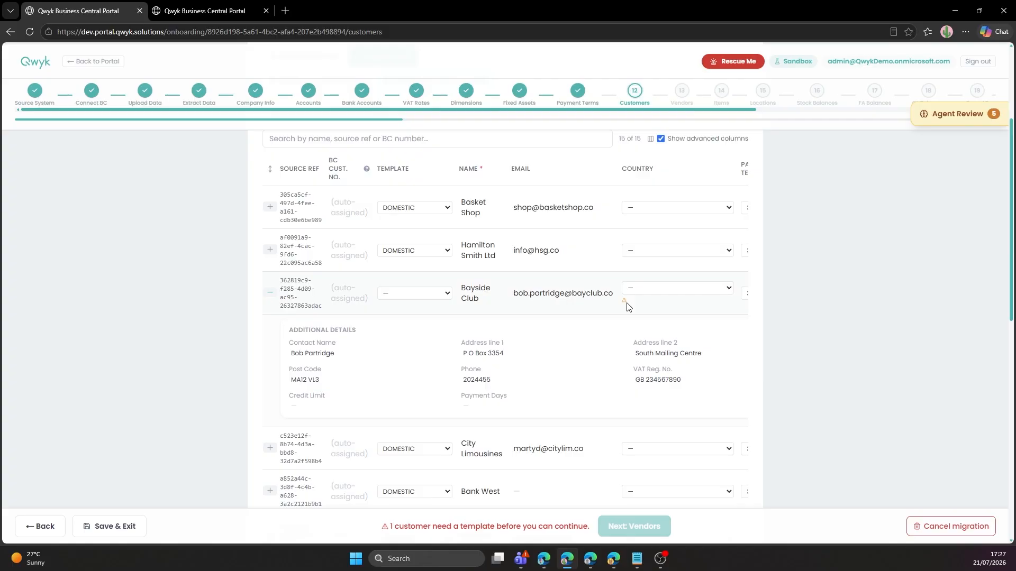
{"action": "scroll", "coordinate": [650, 296], "scroll_direction": "up", "scroll_amount": 2}
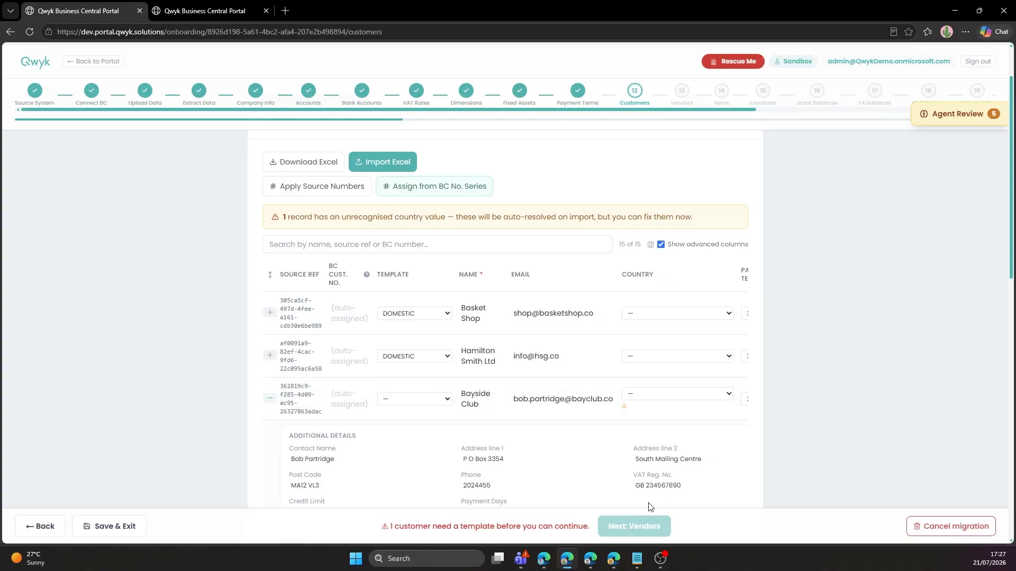
{"action": "left_click", "coordinate": [270, 400]}
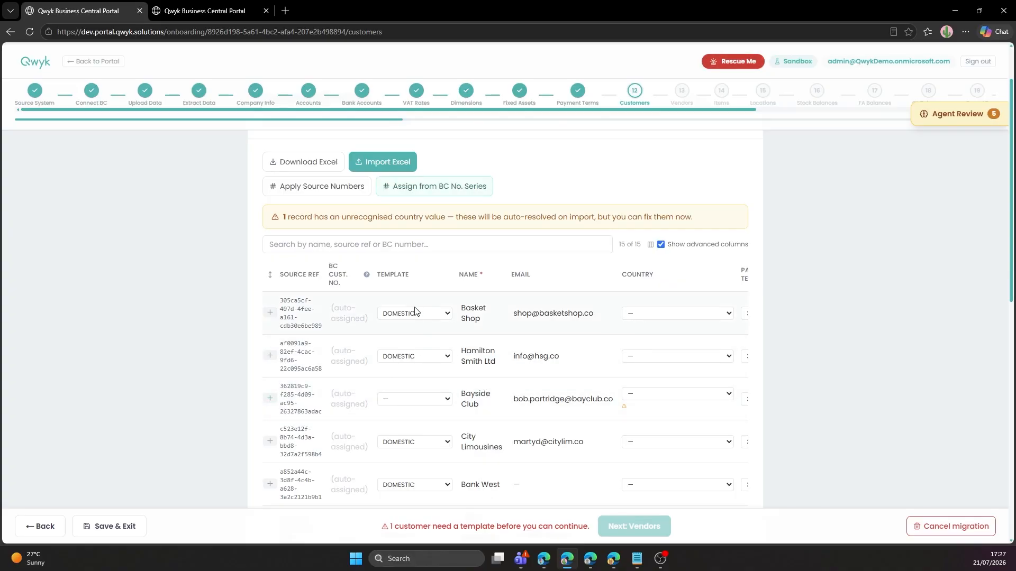
Set Bayside Club's country to AE — United Arab Emirates so it gets the INTERNATIONAL template.
{"action": "scroll", "coordinate": [424, 355], "scroll_direction": "down", "scroll_amount": 2}
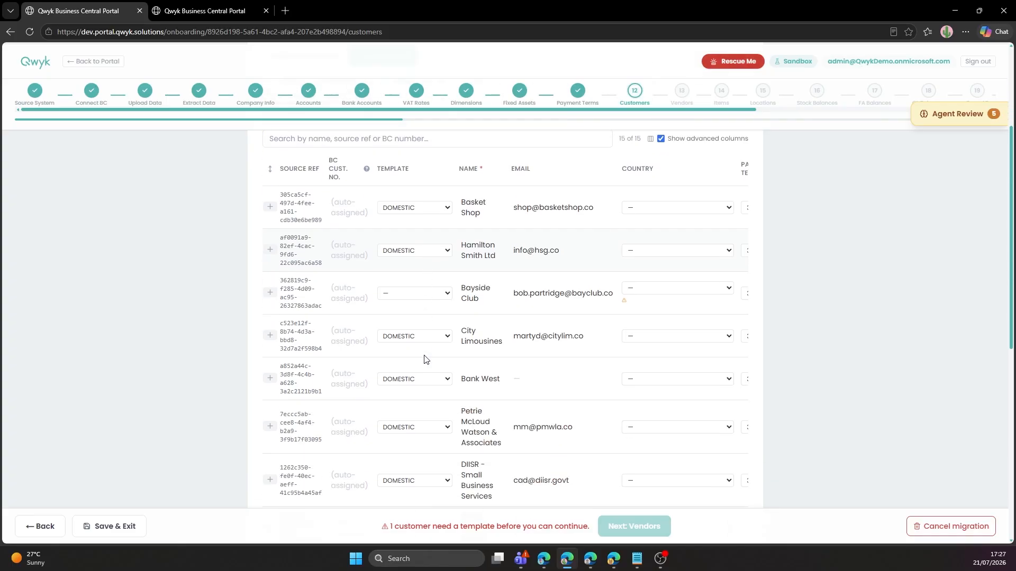
{"action": "scroll", "coordinate": [422, 346], "scroll_direction": "down", "scroll_amount": 5}
{"action": "scroll", "coordinate": [420, 347], "scroll_direction": "up", "scroll_amount": 6}
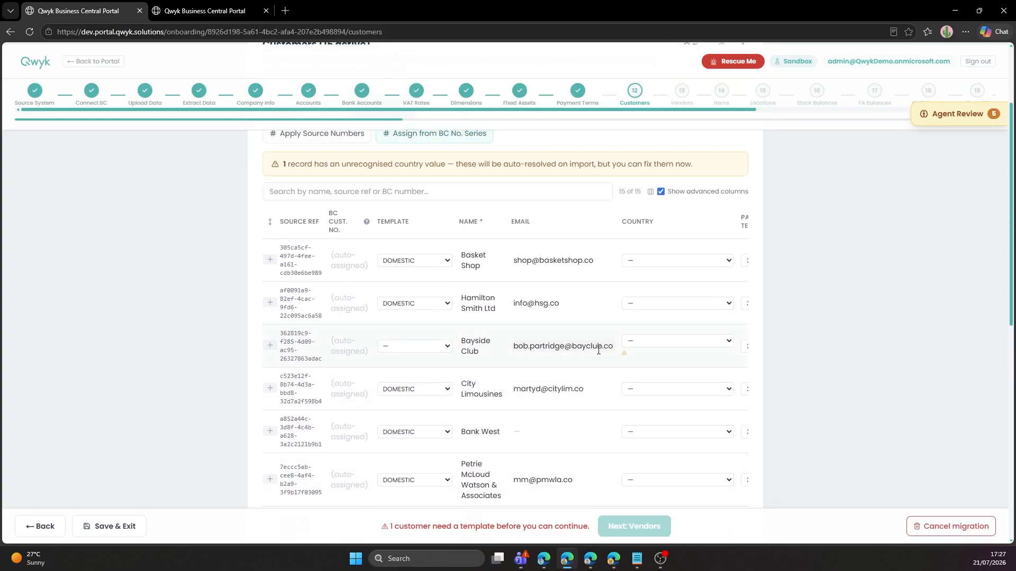
{"action": "left_click", "coordinate": [677, 342]}
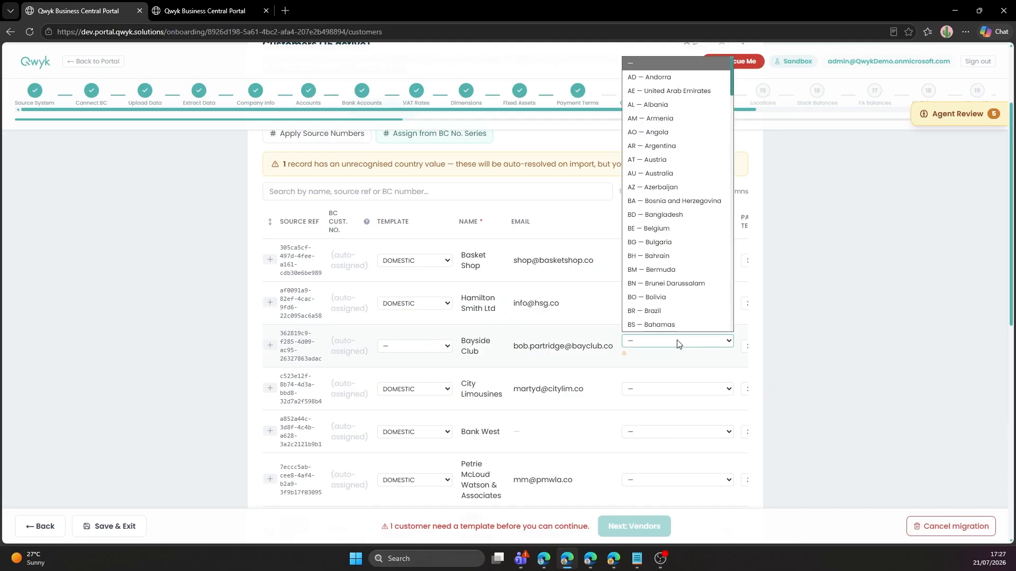
{"action": "left_click", "coordinate": [669, 90]}
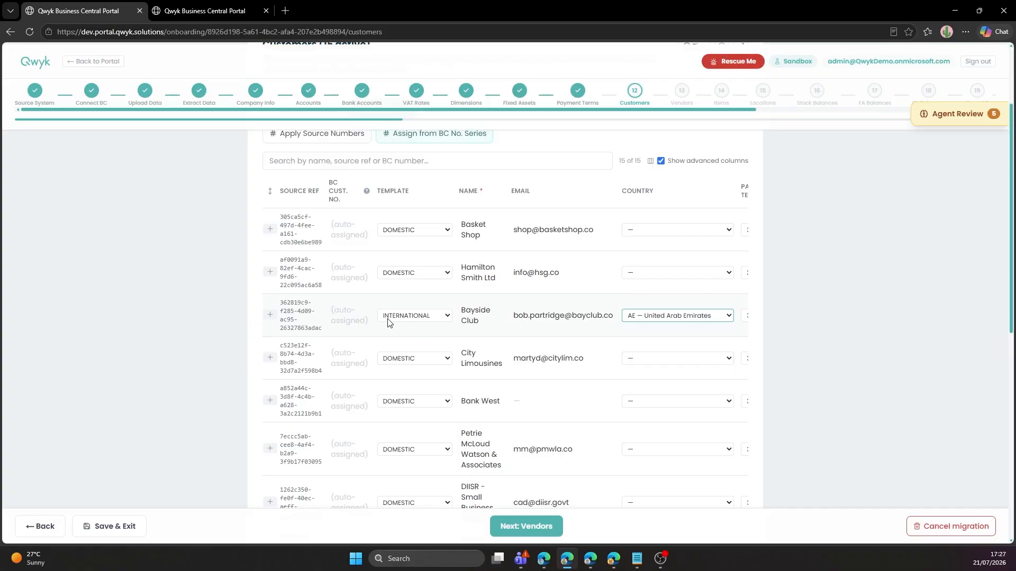
{"action": "scroll", "coordinate": [389, 320], "scroll_direction": "up", "scroll_amount": 1}
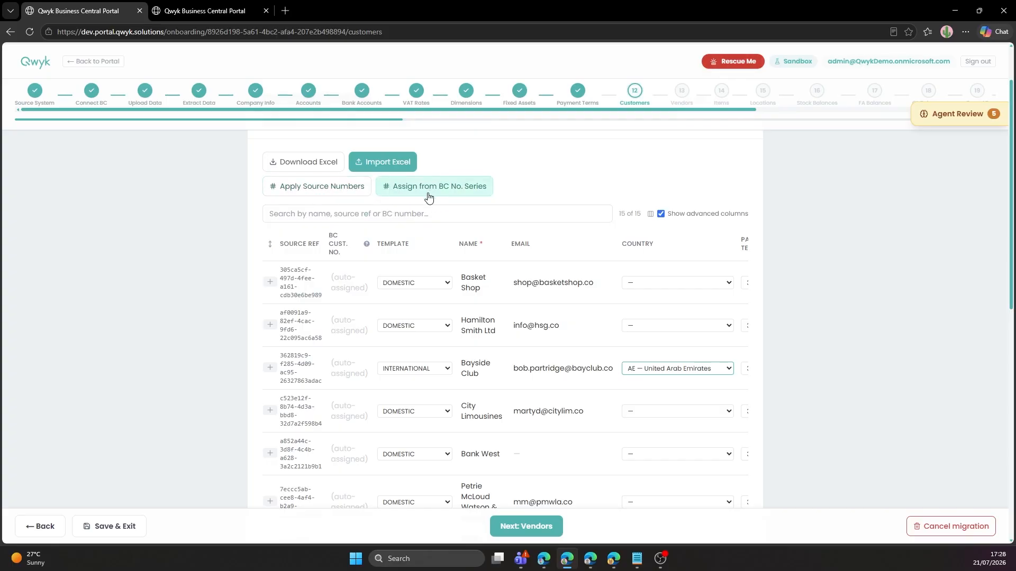
Assign all 15 customers numbers from the BC No. Series, starting at C00010.
{"action": "left_click_drag", "start_coordinate": [322, 298], "coordinate": [280, 270]}
{"action": "left_click", "coordinate": [309, 288]}
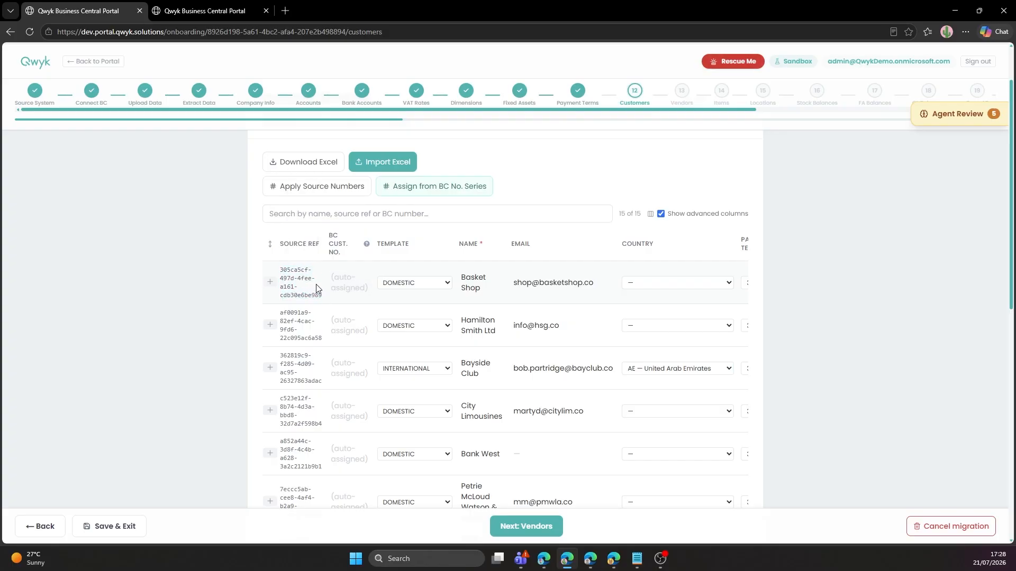
{"action": "left_click", "coordinate": [423, 191]}
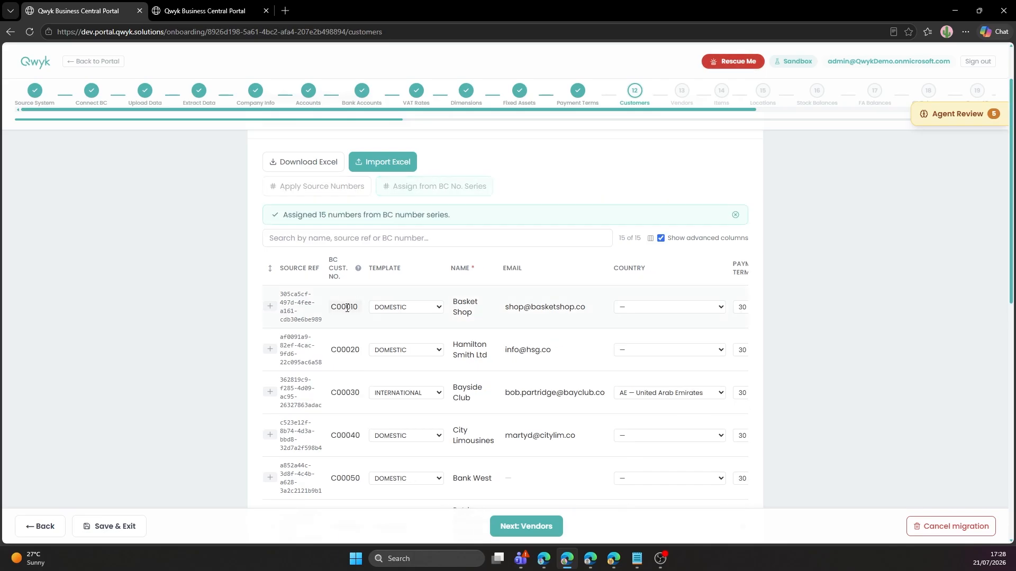
{"action": "scroll", "coordinate": [356, 422], "scroll_direction": "down", "scroll_amount": 1}
{"action": "scroll", "coordinate": [357, 422], "scroll_direction": "up", "scroll_amount": 2}
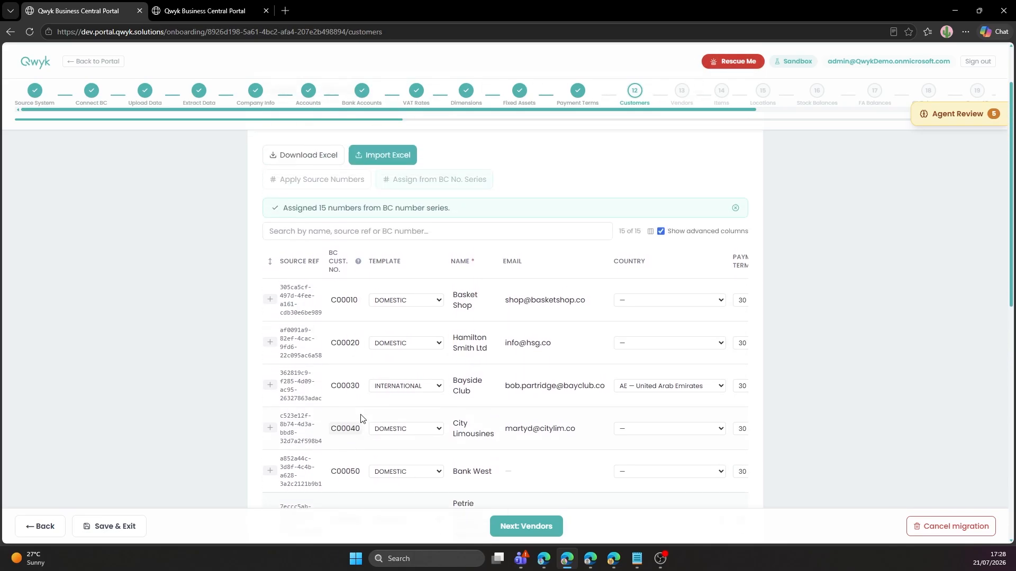
{"action": "scroll", "coordinate": [755, 170], "scroll_direction": "up", "scroll_amount": 1}
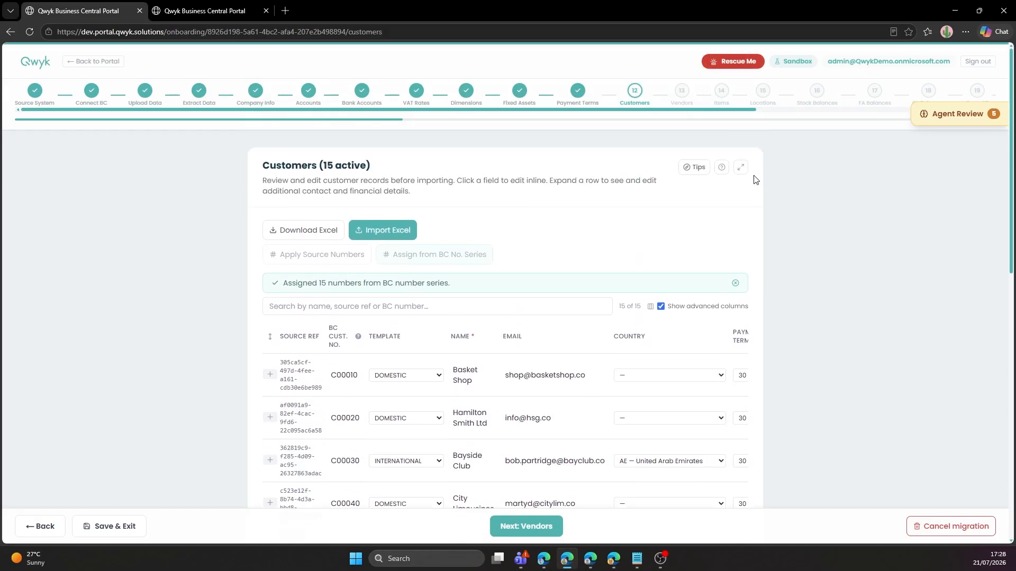
Expand and collapse Basket Shop's additional details in the full-width table, then continue to Vendors.
{"action": "left_click", "coordinate": [740, 167]}
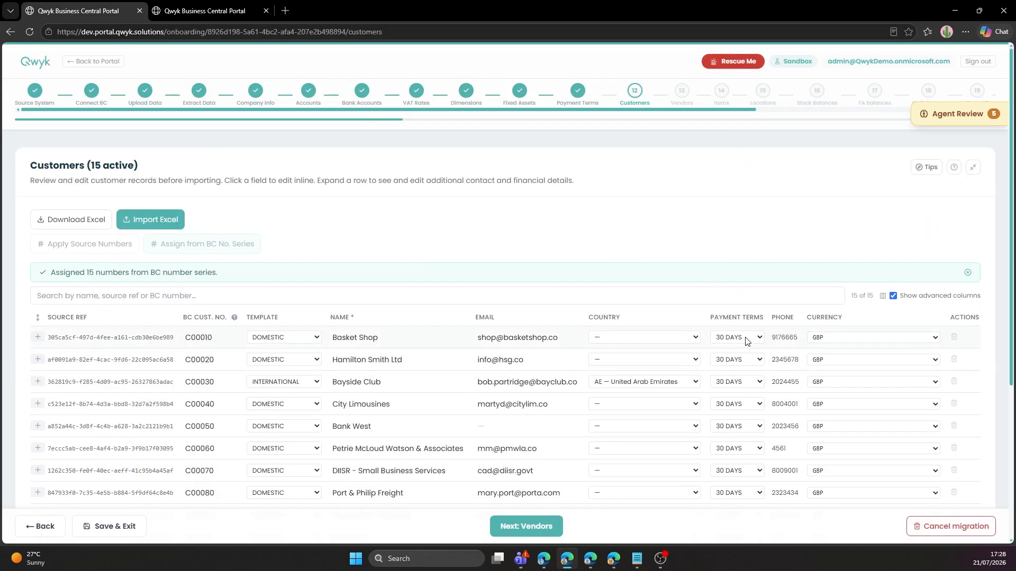
{"action": "scroll", "coordinate": [784, 399], "scroll_direction": "down", "scroll_amount": 2}
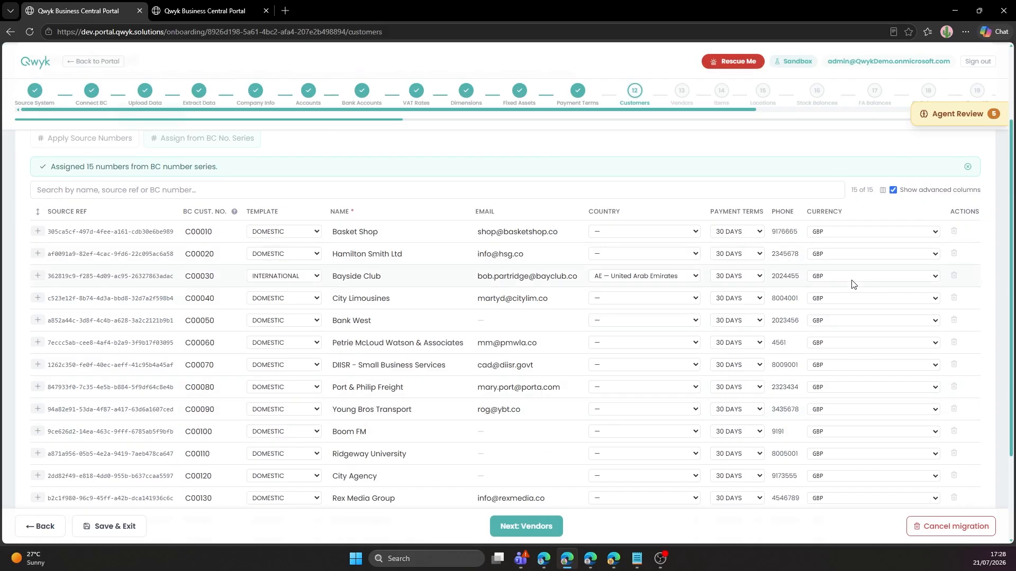
{"action": "left_click", "coordinate": [37, 231]}
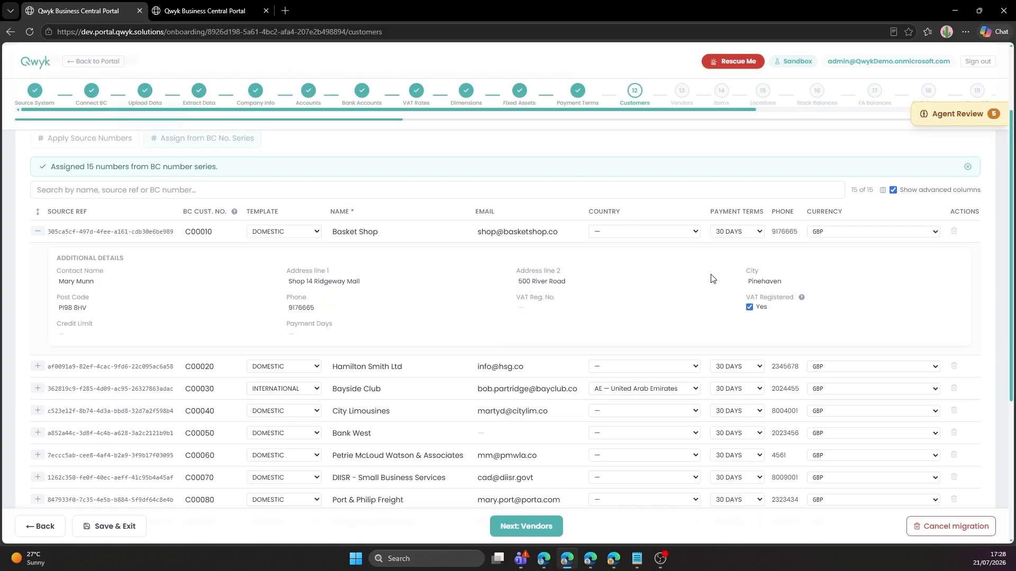
{"action": "left_click", "coordinate": [38, 231]}
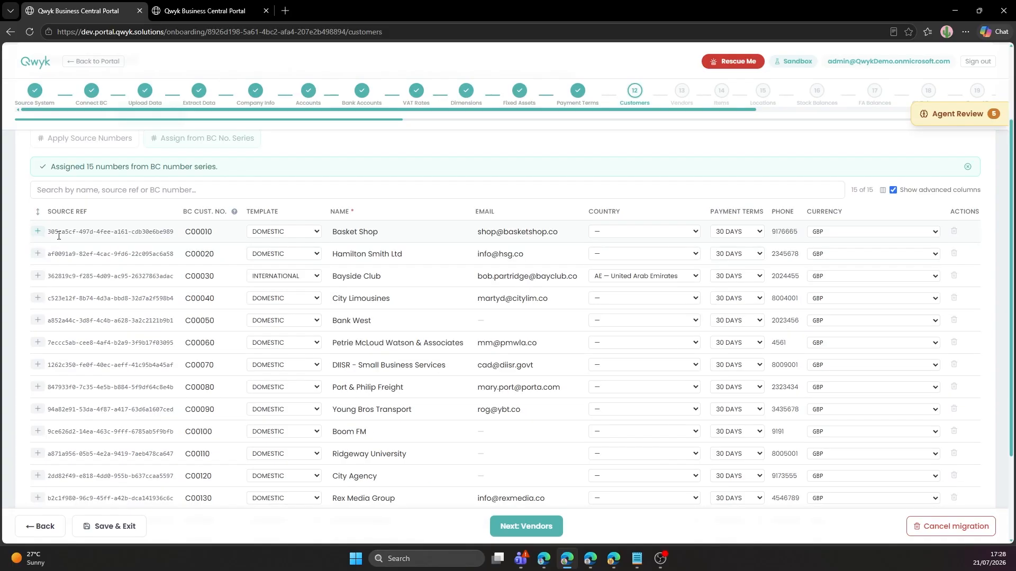
{"action": "left_click", "coordinate": [526, 526]}
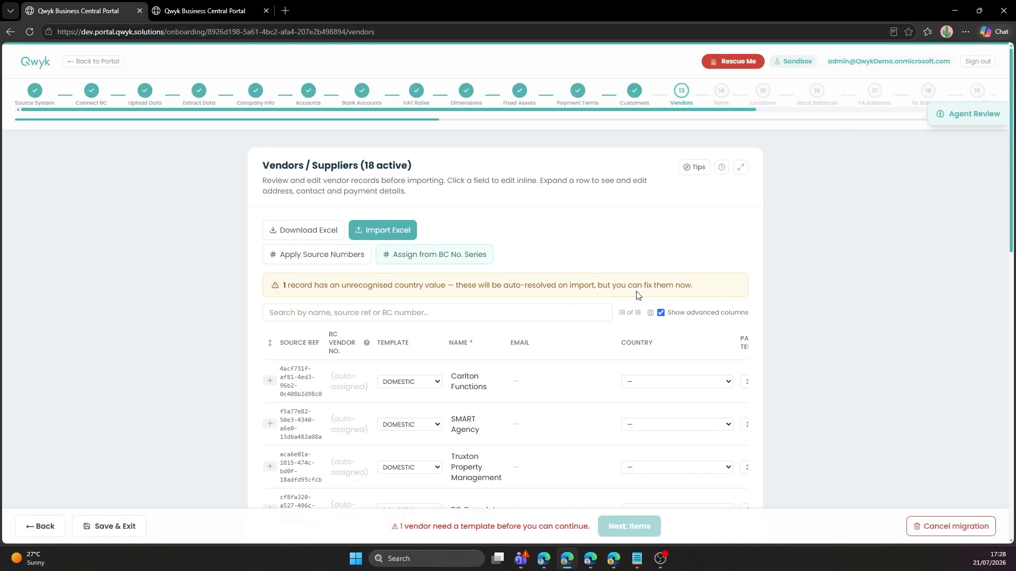
Set vendor Bayside Club's country to AE — United Arab Emirates and assign all 18 vendors numbers from V00010.
{"action": "scroll", "coordinate": [633, 291], "scroll_direction": "down", "scroll_amount": 2}
{"action": "scroll", "coordinate": [628, 313], "scroll_direction": "down", "scroll_amount": 7}
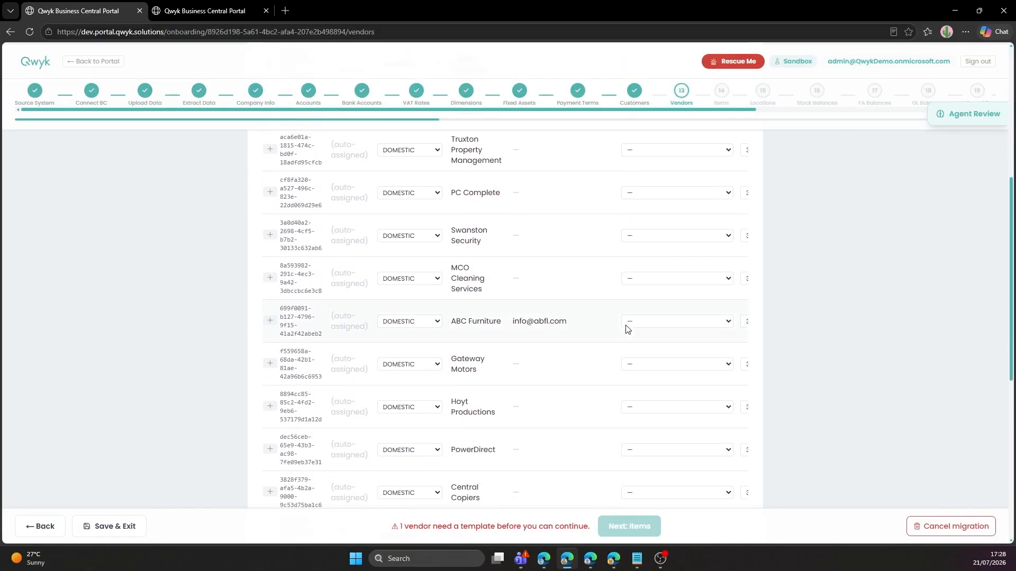
{"action": "scroll", "coordinate": [626, 330], "scroll_direction": "down", "scroll_amount": 3}
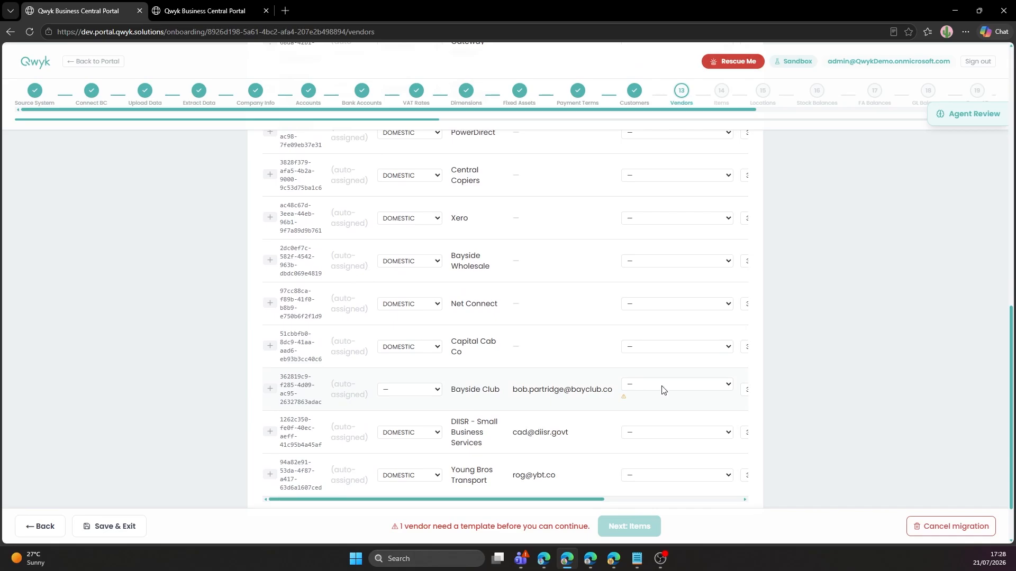
{"action": "left_click", "coordinate": [662, 386]}
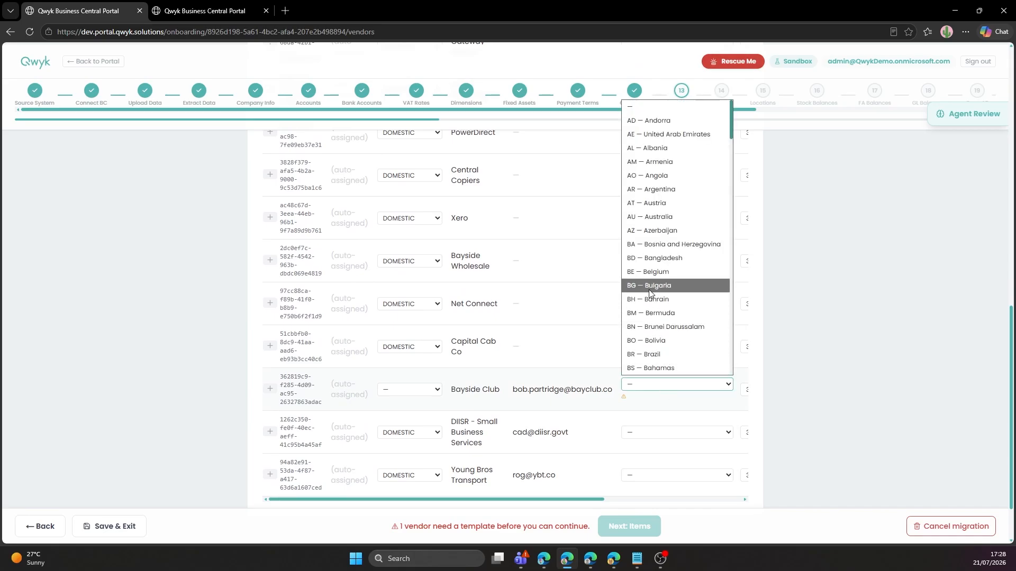
{"action": "left_click", "coordinate": [654, 134]}
{"action": "scroll", "coordinate": [532, 454], "scroll_direction": "up", "scroll_amount": 15}
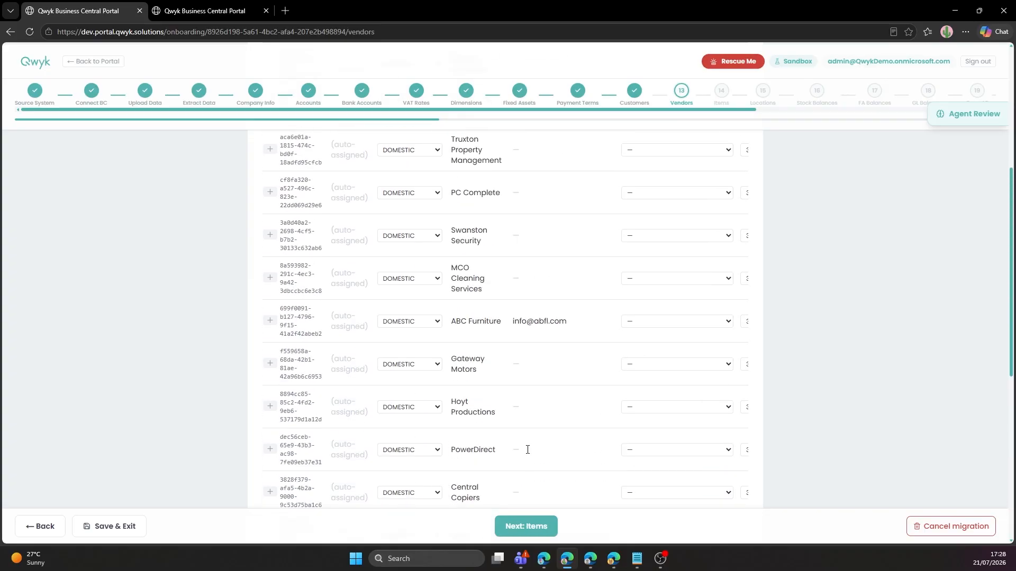
{"action": "left_click", "coordinate": [428, 234]}
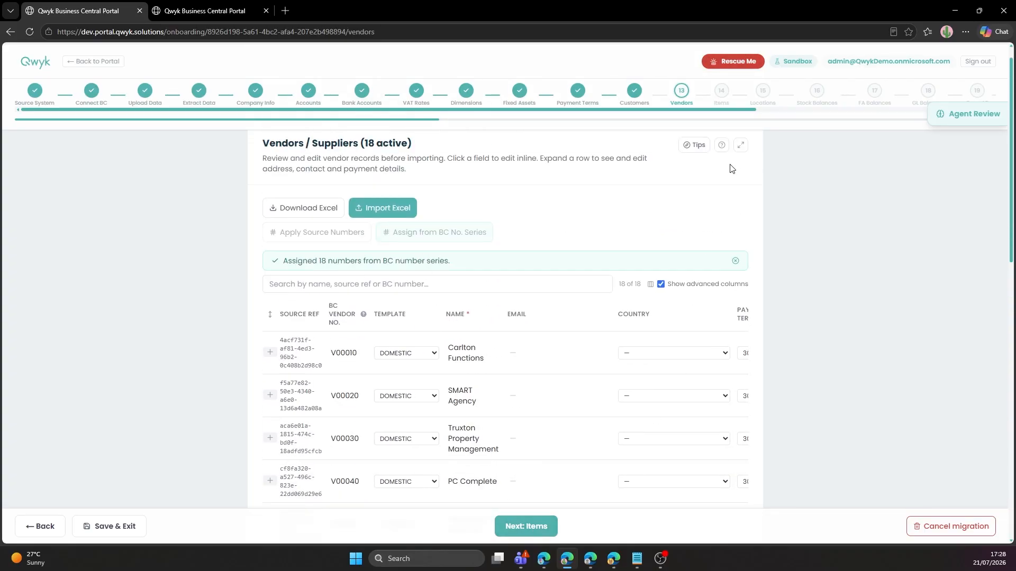
Widen the vendors table, expand Carlton Functions' details, and proceed to the Items step.
{"action": "left_click", "coordinate": [740, 145]}
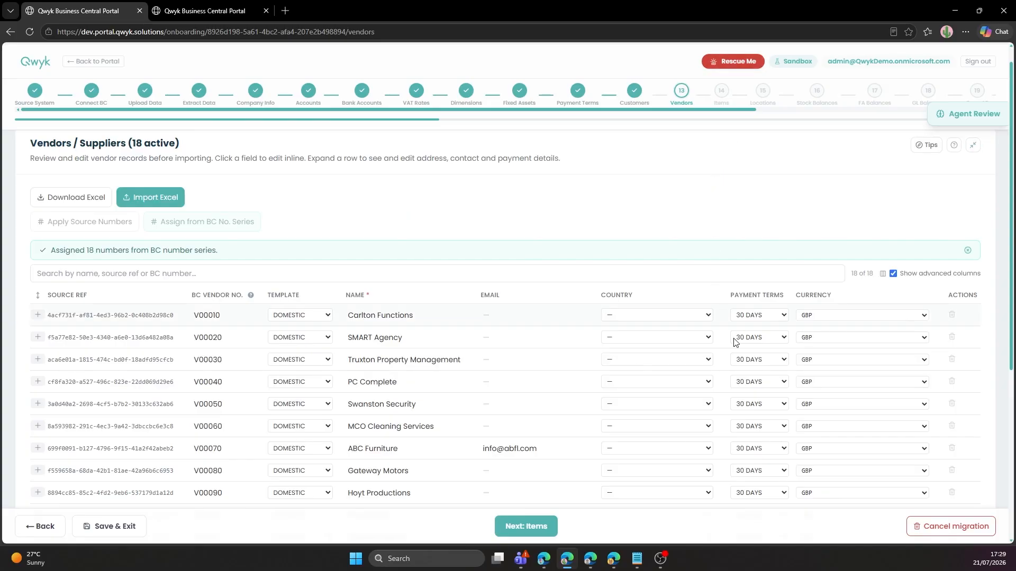
{"action": "left_click", "coordinate": [37, 315]}
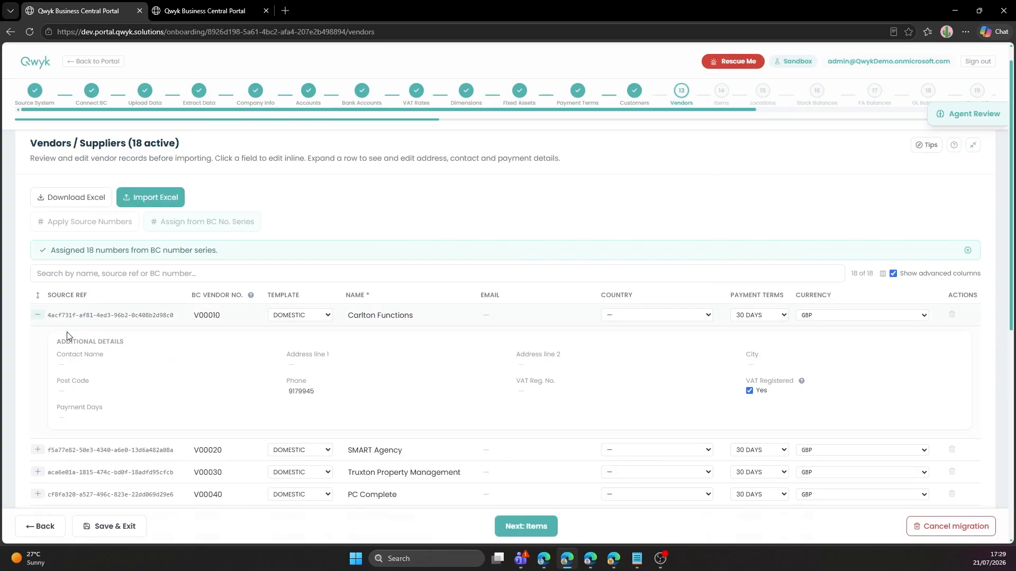
{"action": "left_click", "coordinate": [517, 527]}
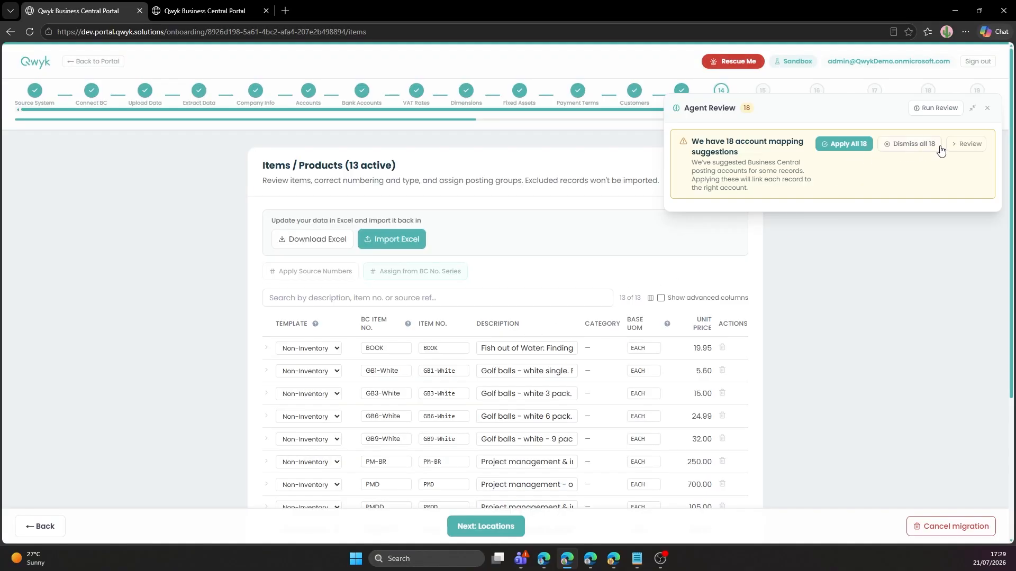
Apply all 18 account-mapping suggestions, making BOOK and golf balls Inventory with categories assigned.
{"action": "left_click", "coordinate": [966, 144]}
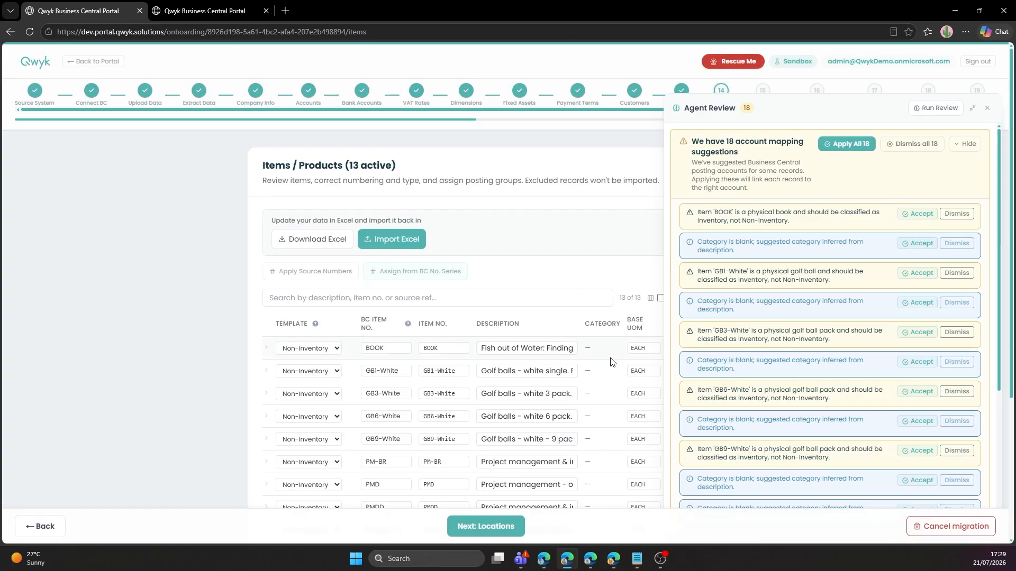
{"action": "left_click", "coordinate": [847, 148]}
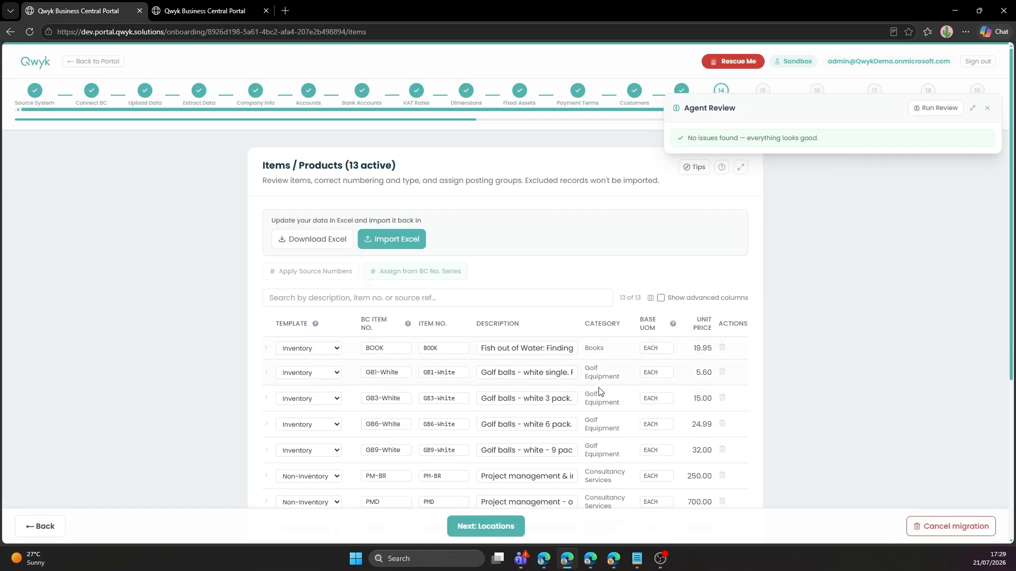
{"action": "scroll", "coordinate": [608, 445], "scroll_direction": "down", "scroll_amount": 1}
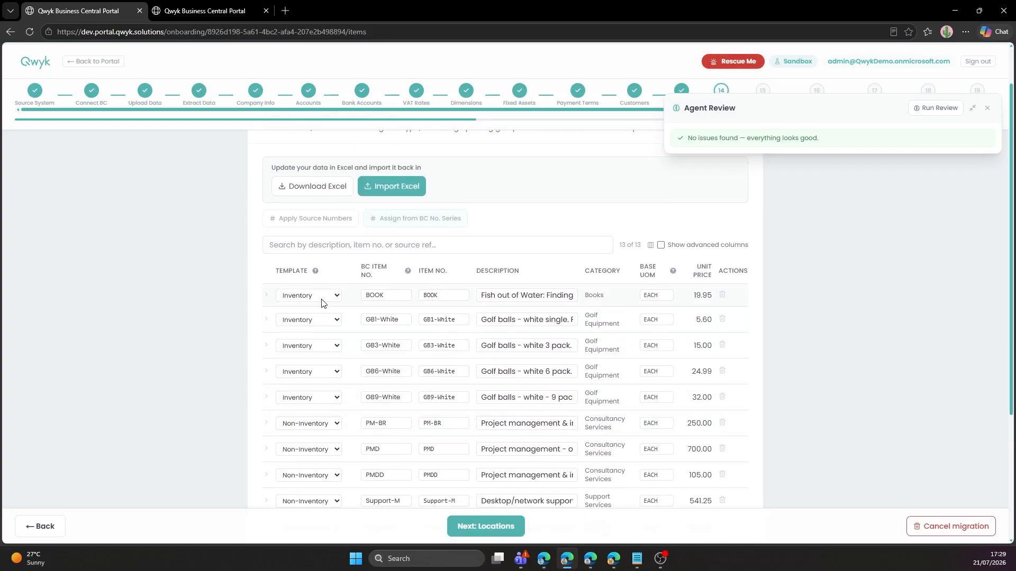
{"action": "scroll", "coordinate": [312, 371], "scroll_direction": "down", "scroll_amount": 2}
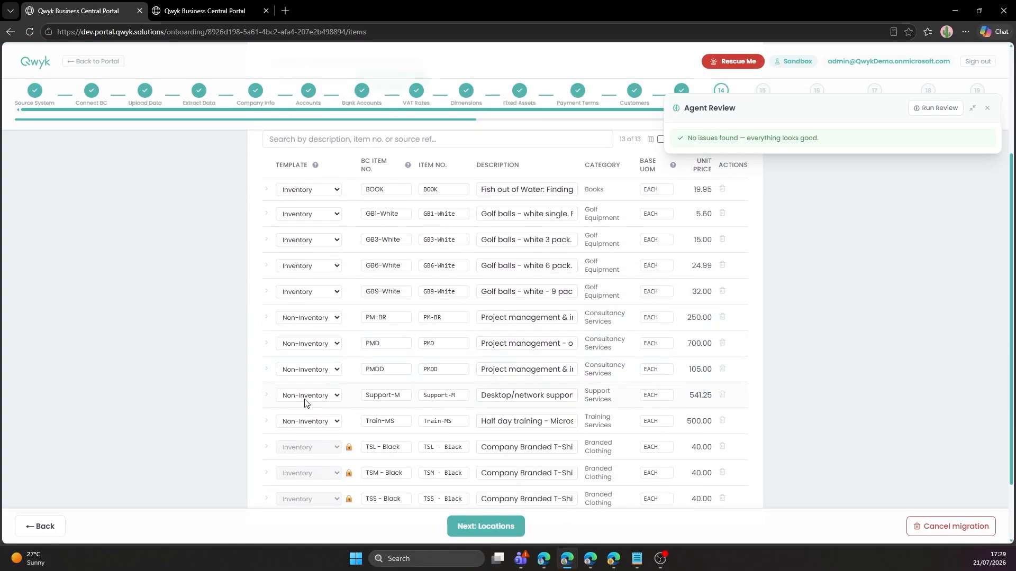
{"action": "scroll", "coordinate": [308, 424], "scroll_direction": "down", "scroll_amount": 2}
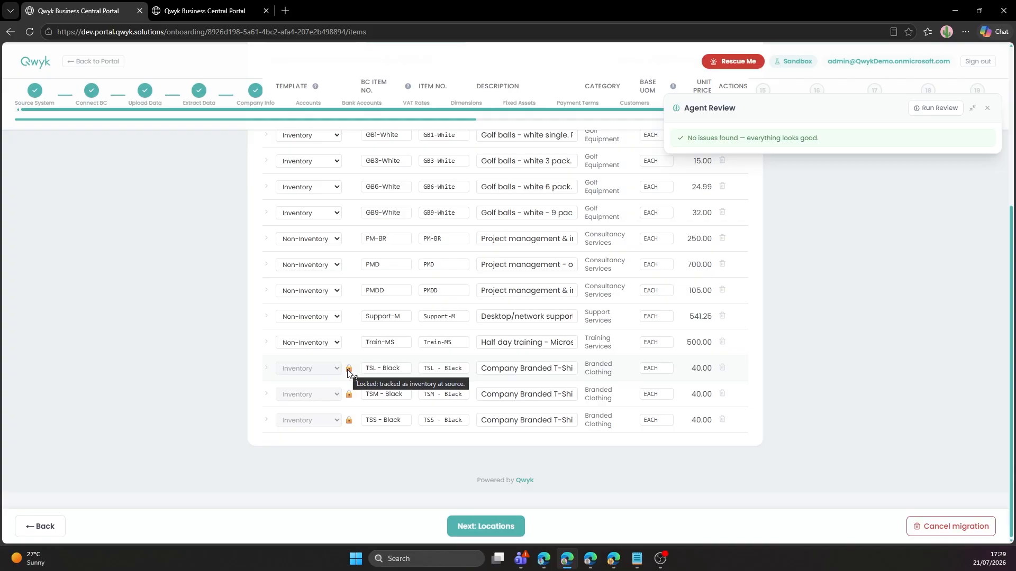
Expand the BOOK item to show Sales GL 200, Purchase GL 300 and Inventory GL 630.
{"action": "right_click", "coordinate": [497, 377]}
{"action": "left_click", "coordinate": [893, 339]}
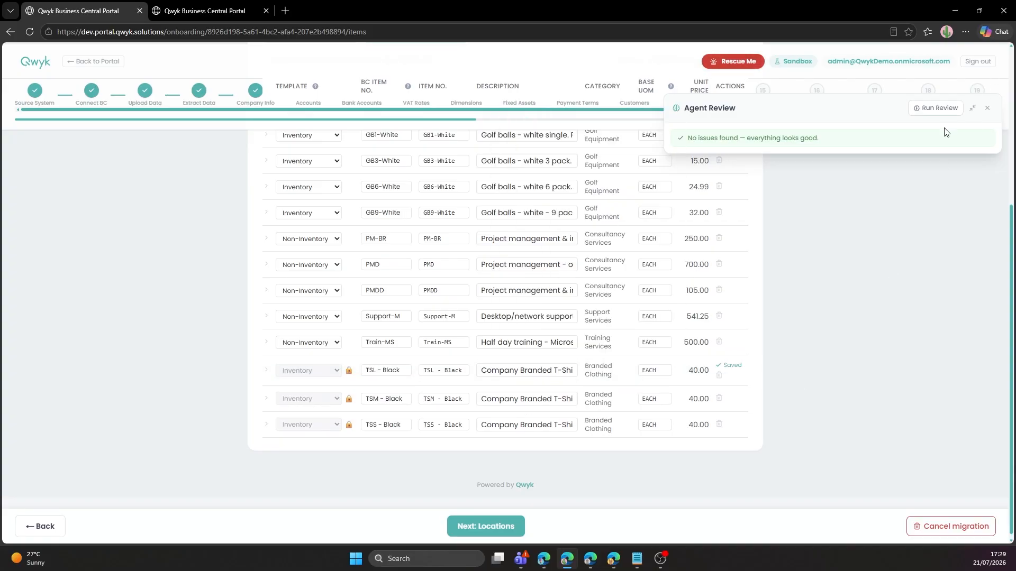
{"action": "scroll", "coordinate": [710, 283], "scroll_direction": "up", "scroll_amount": 4}
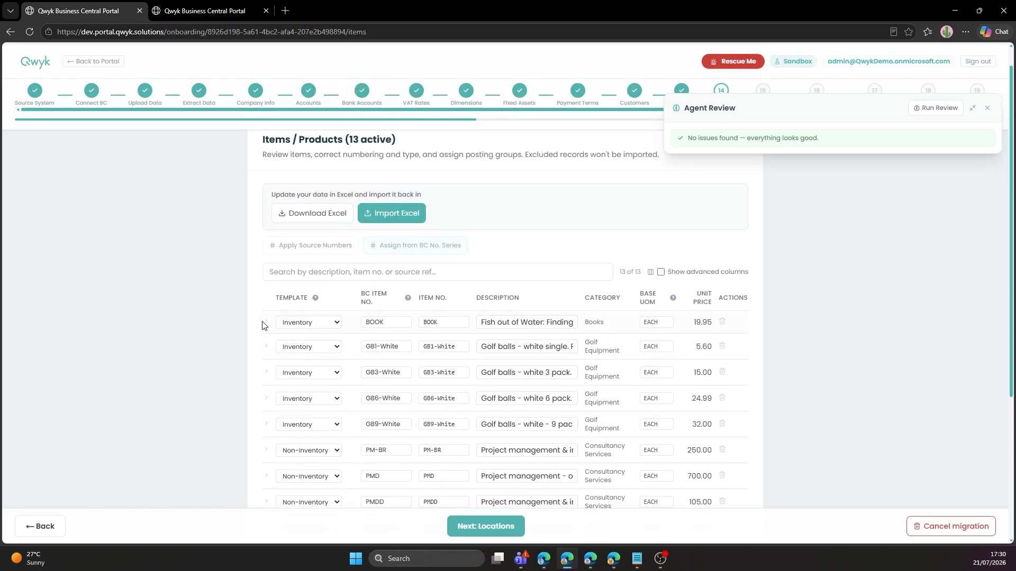
{"action": "left_click", "coordinate": [265, 324]}
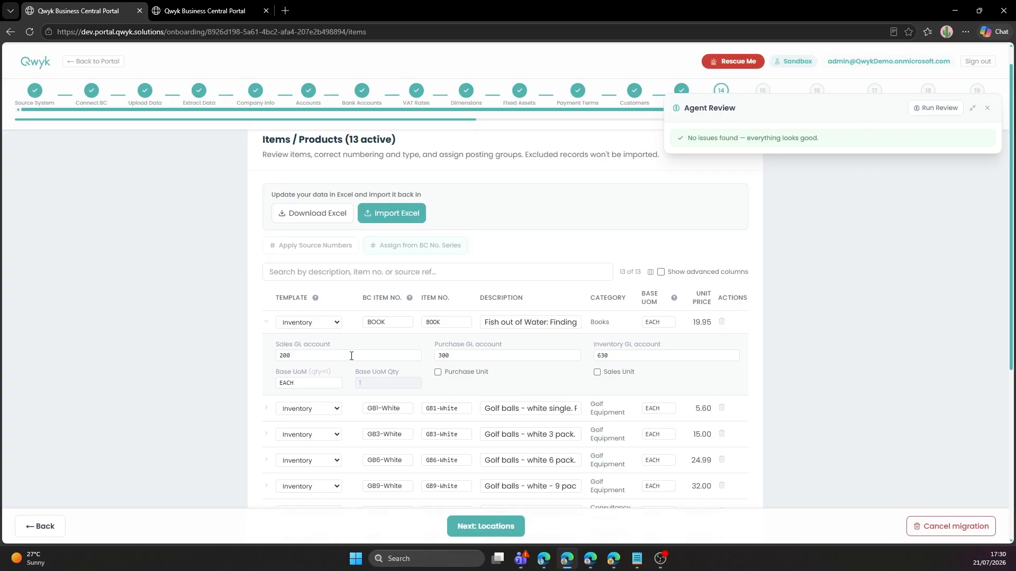
{"action": "scroll", "coordinate": [389, 248], "scroll_direction": "down", "scroll_amount": 6}
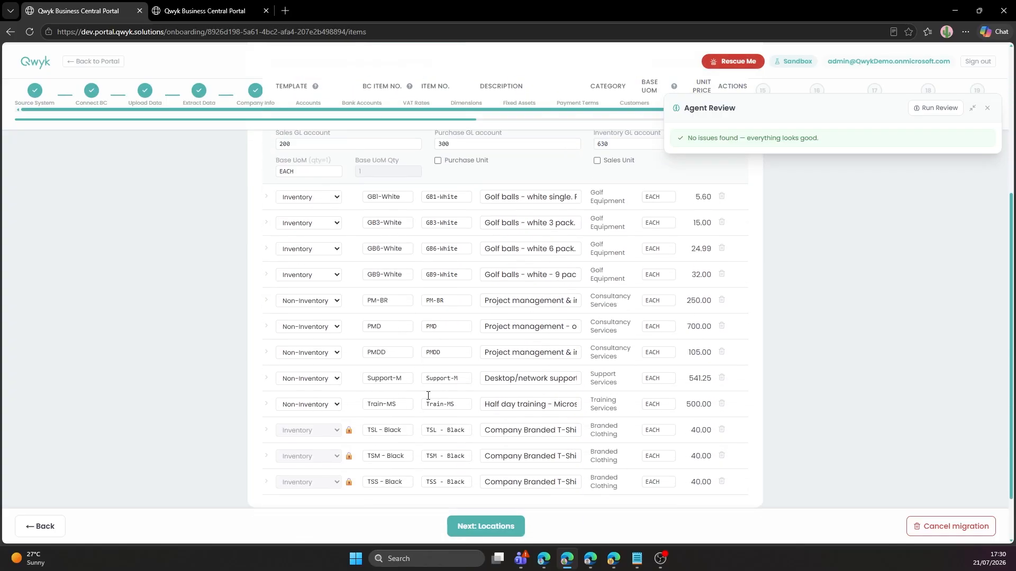
Add default location MAIN named 'Main Stock Location', save it, and continue to Stock Balances.
{"action": "left_click", "coordinate": [479, 527]}
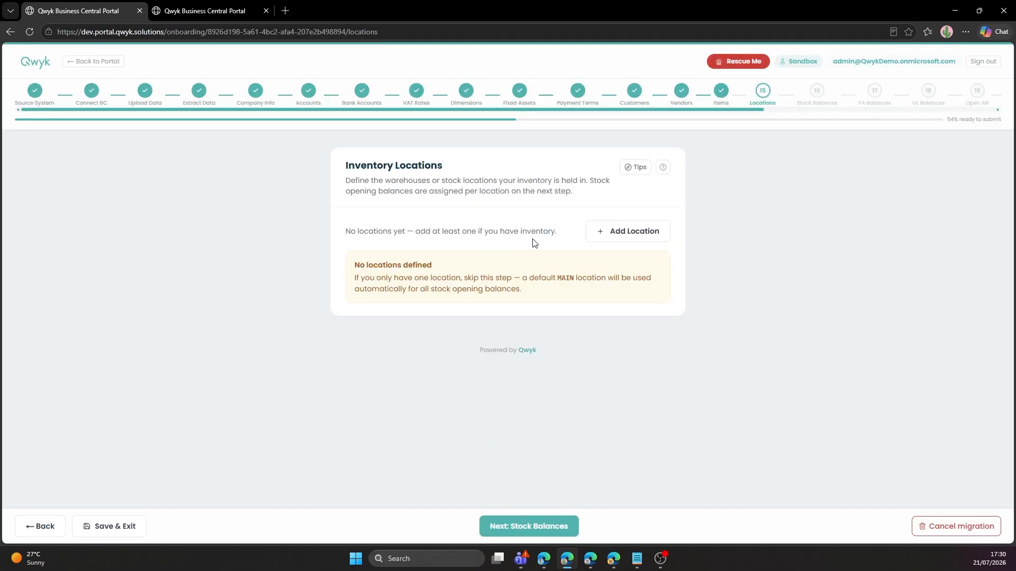
{"action": "left_click", "coordinate": [626, 234]}
{"action": "left_click", "coordinate": [426, 302]}
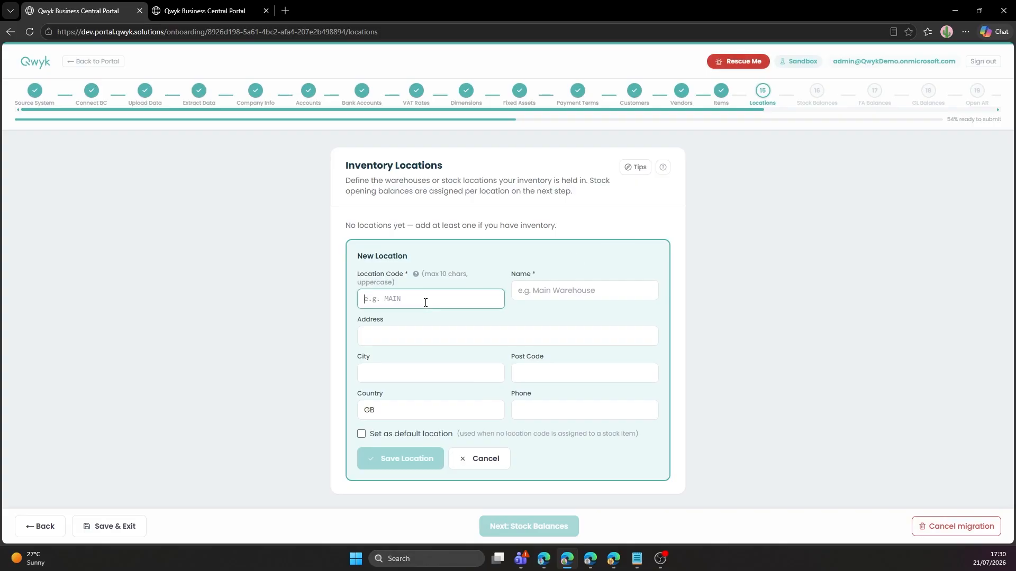
{"action": "type", "text": "MAIN"}
{"action": "key", "text": "Tab"}
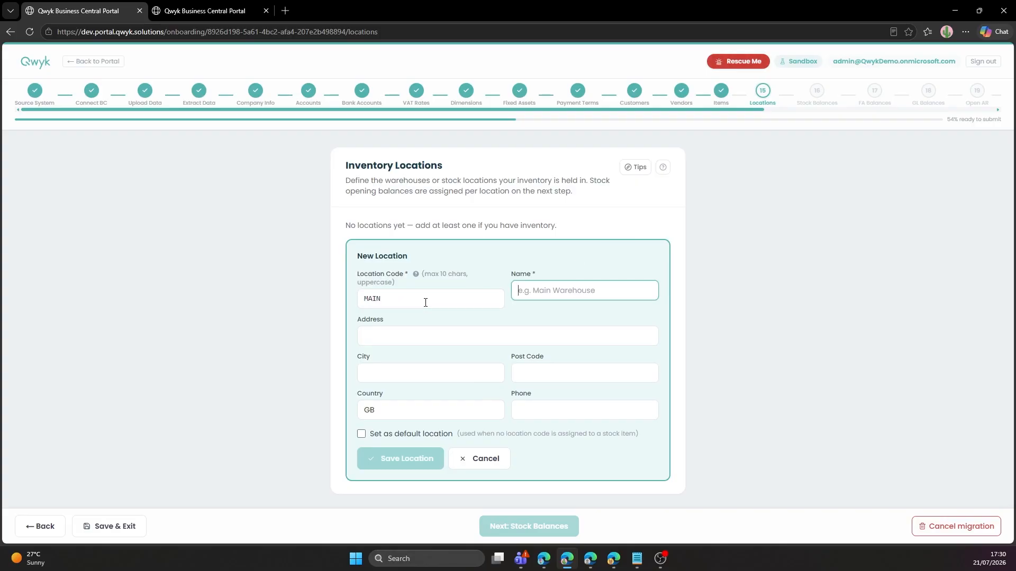
{"action": "type", "text": "Main Stock"}
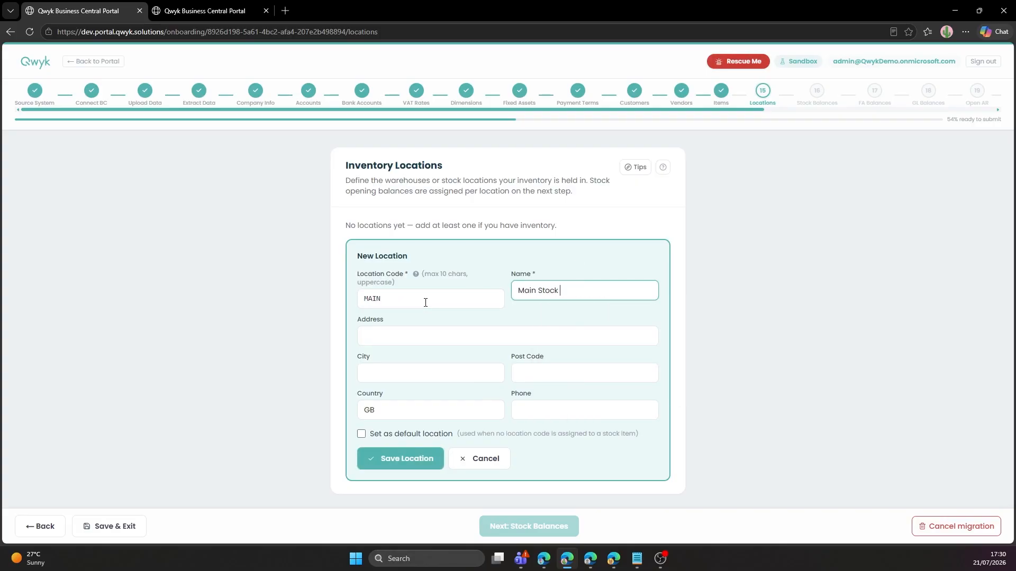
{"action": "type", "text": " Location"}
{"action": "key", "text": "Tab"}
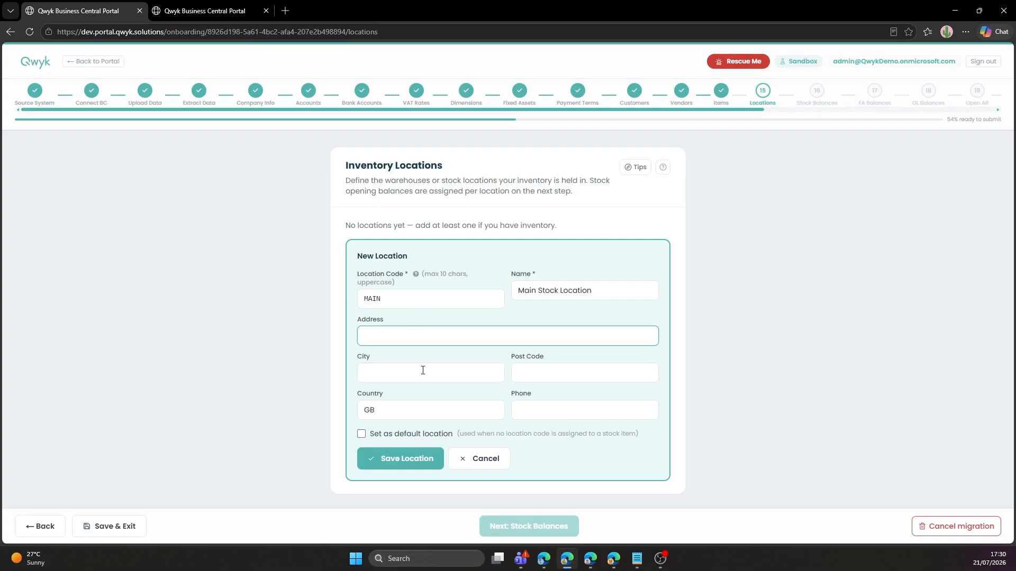
{"action": "left_click", "coordinate": [418, 437]}
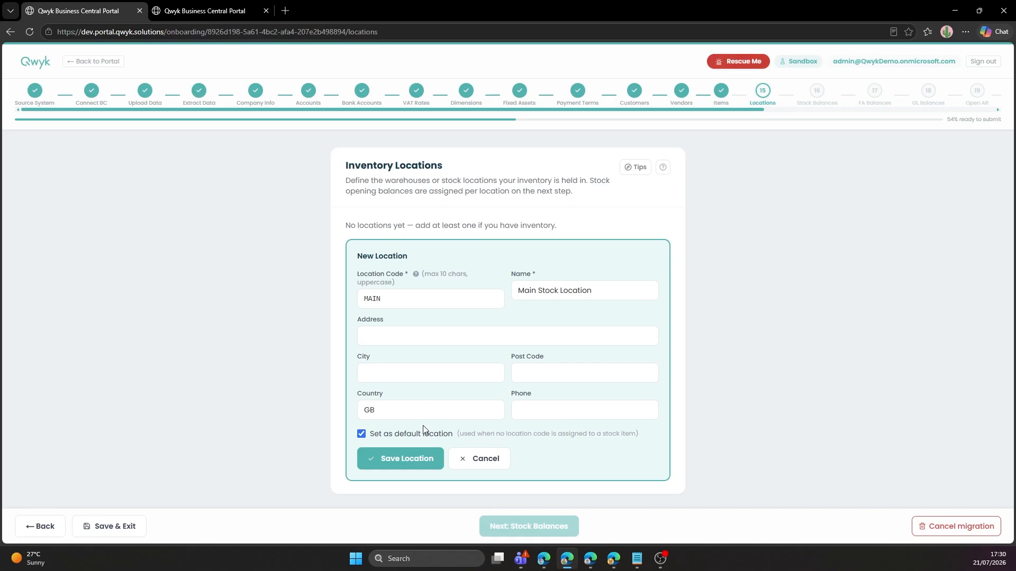
{"action": "left_click", "coordinate": [417, 458]}
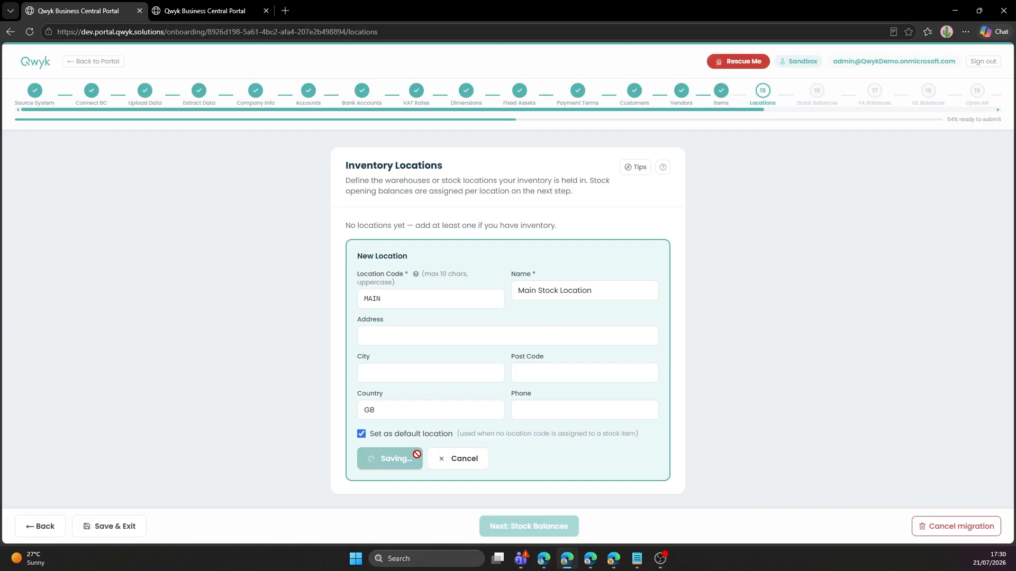
{"action": "left_click", "coordinate": [530, 527]}
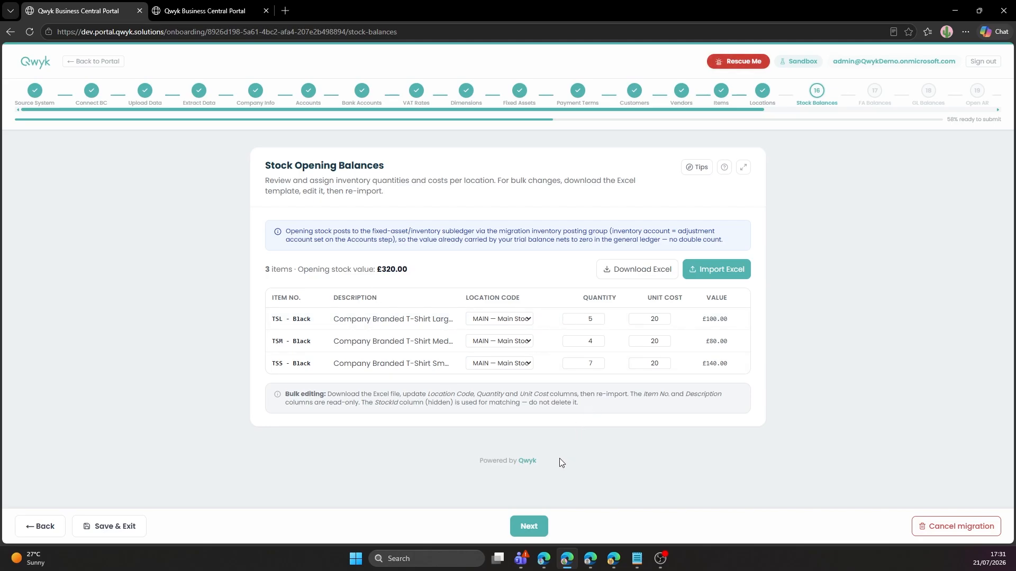
Accept the three T-shirt stock balances worth £320.00 and continue to Fixed Asset Opening Balances.
{"action": "left_click", "coordinate": [538, 525]}
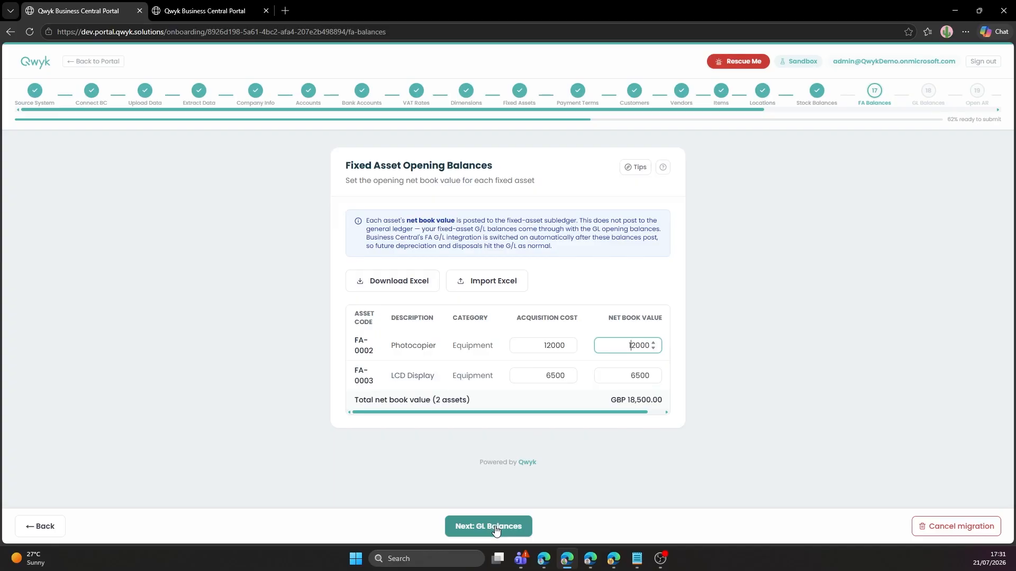
Review the GL opening balances, then check Open AR's 14 invoices totalling £20,441.38.
{"action": "left_click", "coordinate": [496, 526]}
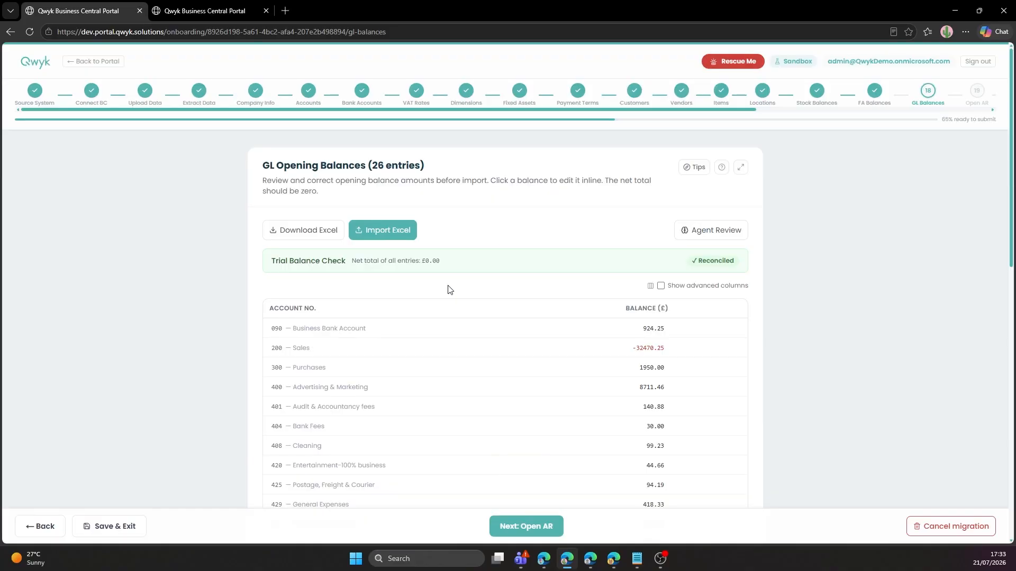
{"action": "scroll", "coordinate": [436, 264], "scroll_direction": "down", "scroll_amount": 9}
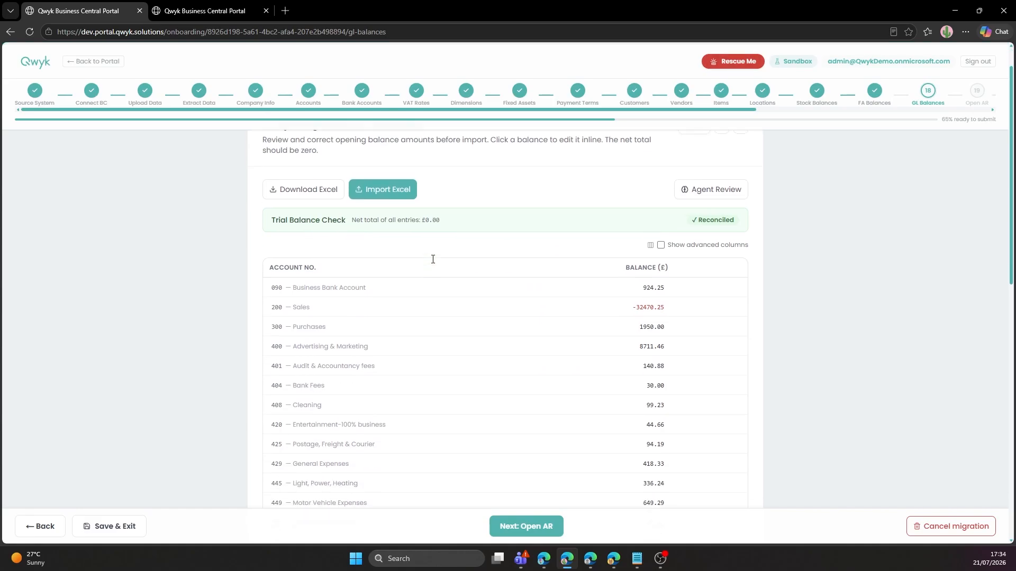
{"action": "scroll", "coordinate": [431, 252], "scroll_direction": "down", "scroll_amount": 3}
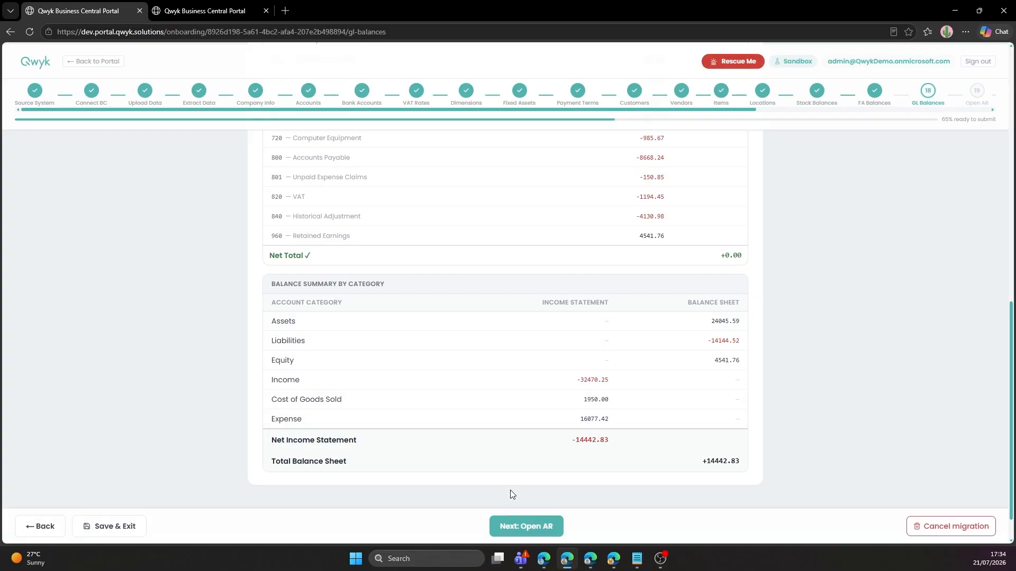
{"action": "left_click", "coordinate": [526, 527]}
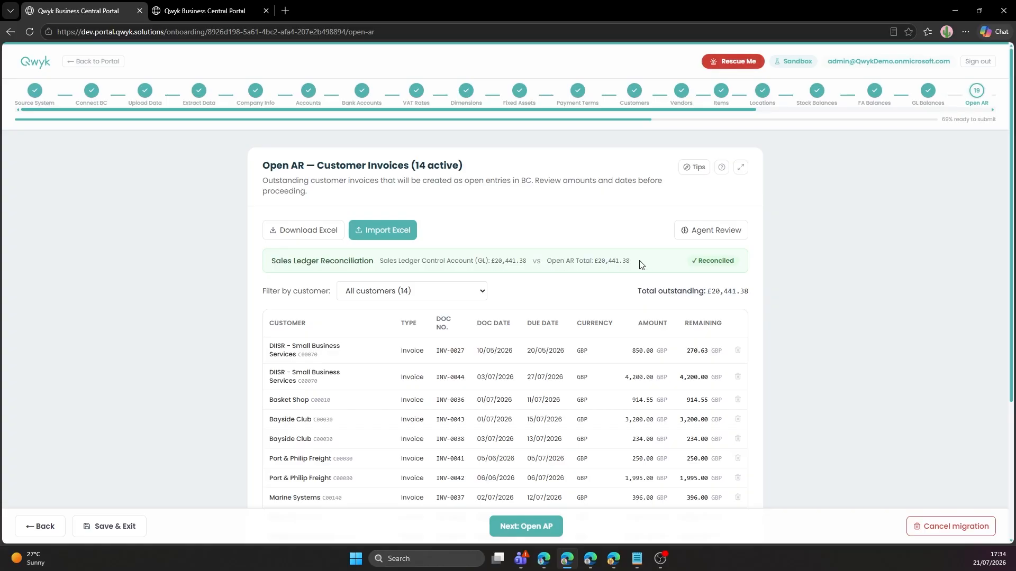
{"action": "scroll", "coordinate": [641, 266], "scroll_direction": "down", "scroll_amount": 3}
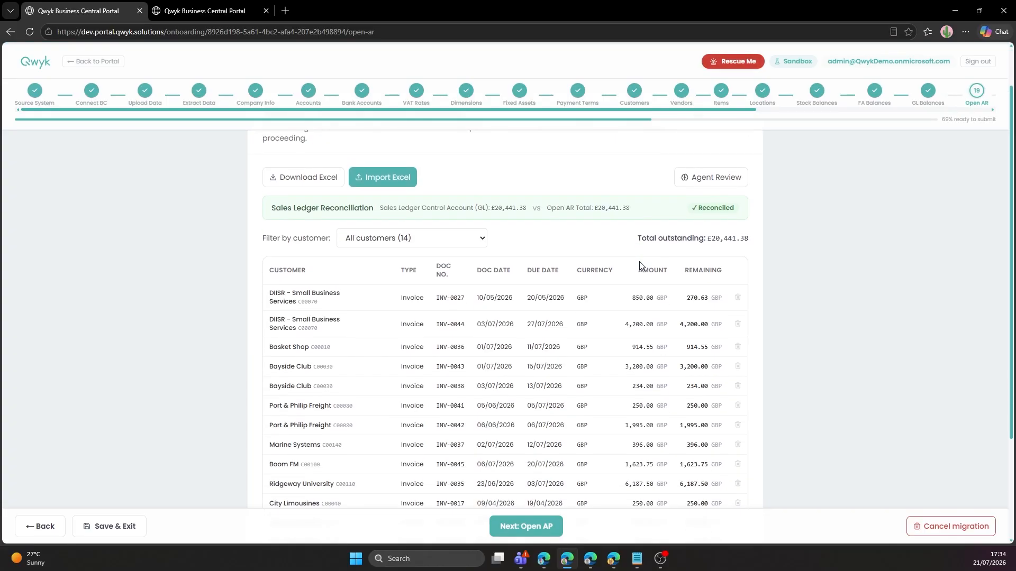
{"action": "scroll", "coordinate": [641, 265], "scroll_direction": "up", "scroll_amount": 1}
{"action": "scroll", "coordinate": [641, 248], "scroll_direction": "down", "scroll_amount": 4}
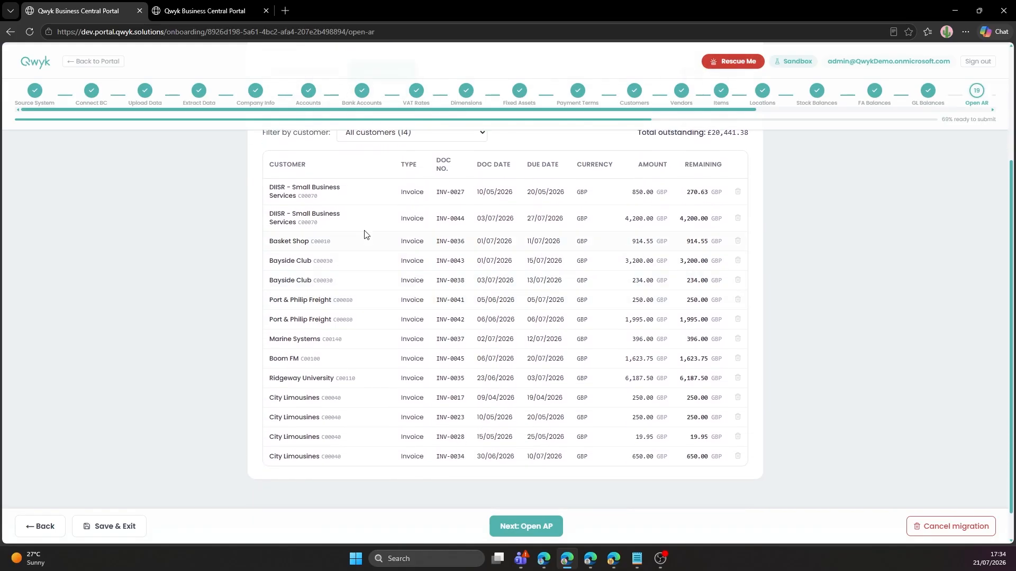
On Open AP, enter Doc No. DOCUMENT001 for the Bayside Club bill.
{"action": "left_click", "coordinate": [529, 537]}
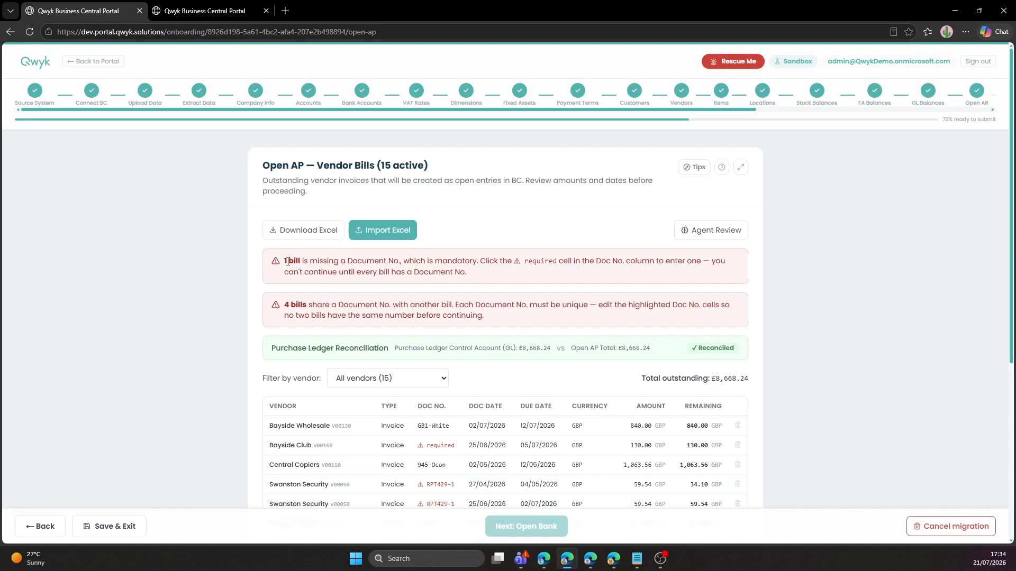
{"action": "scroll", "coordinate": [416, 311], "scroll_direction": "down", "scroll_amount": 2}
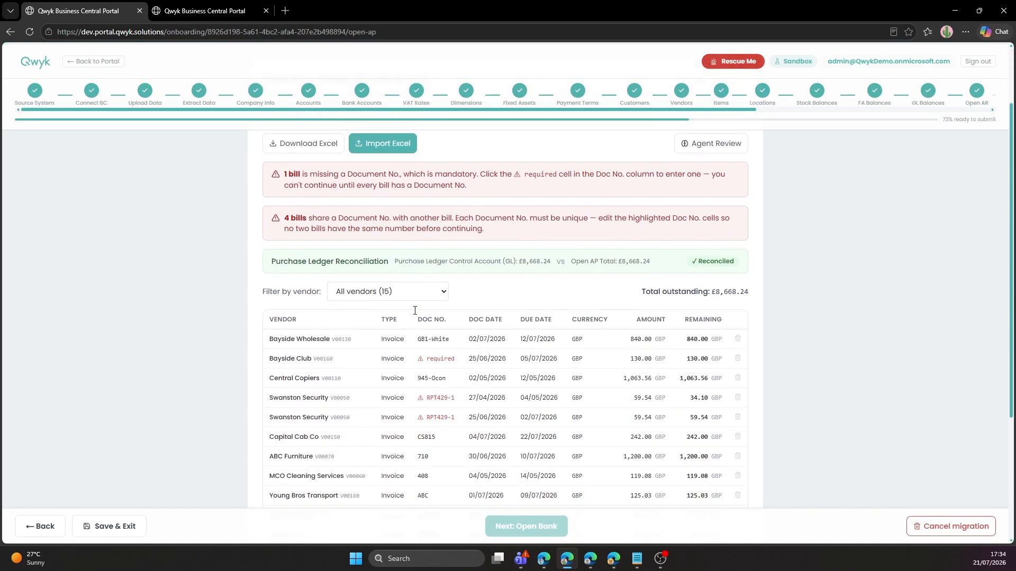
{"action": "left_click", "coordinate": [440, 341]}
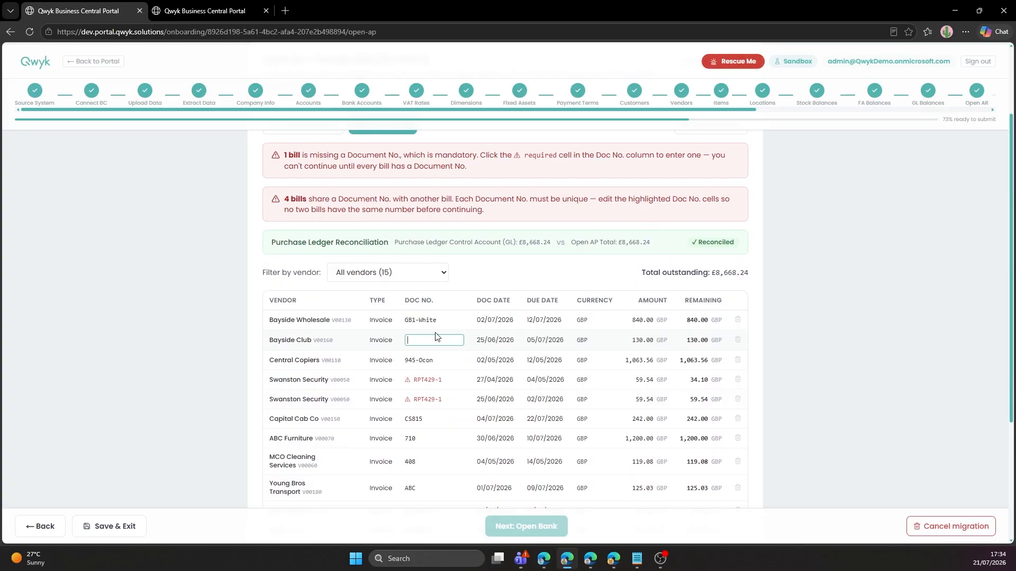
{"action": "type", "text": "DOCUMENT001"}
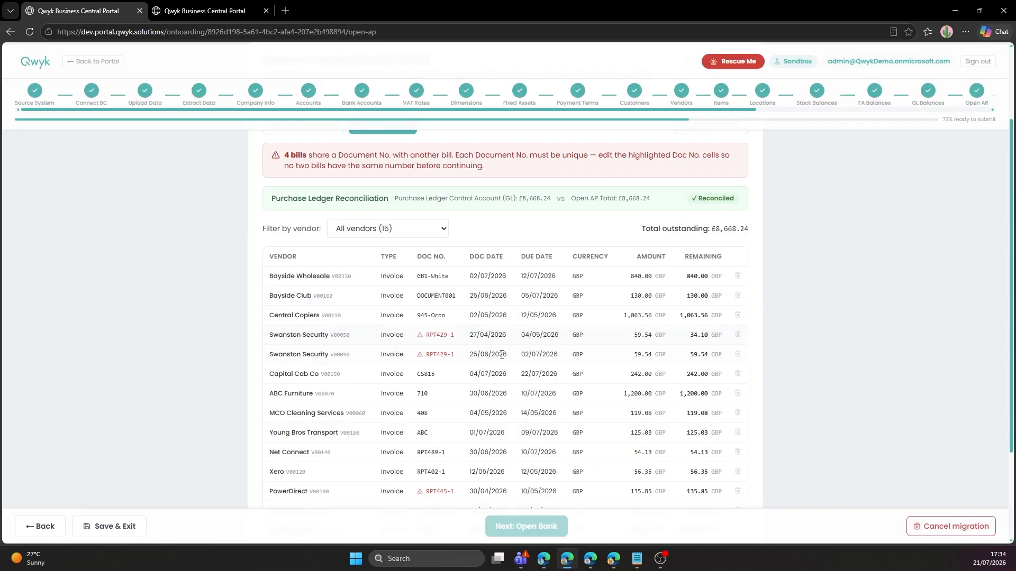
{"action": "left_click", "coordinate": [445, 337]}
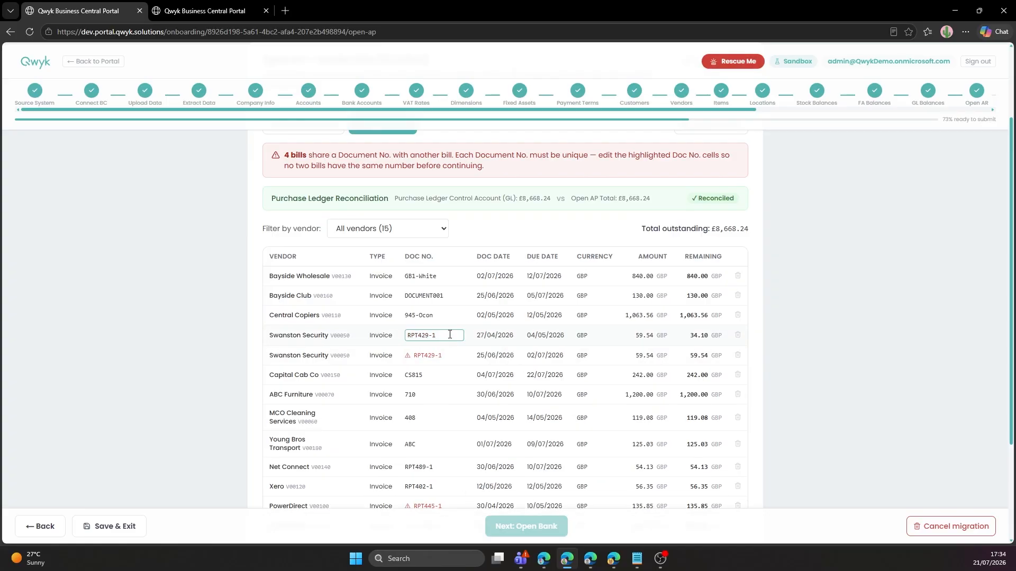
Renumber the duplicate bills to RPT429-2 and RPT445-2, then continue to Opening Bank Balances.
{"action": "left_click", "coordinate": [445, 359]}
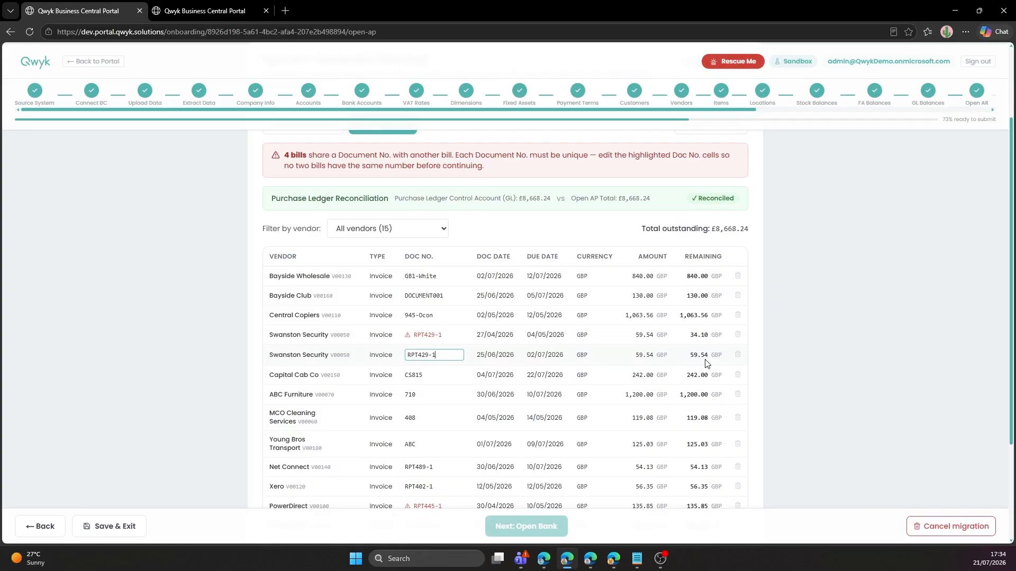
{"action": "left_click", "coordinate": [473, 357]}
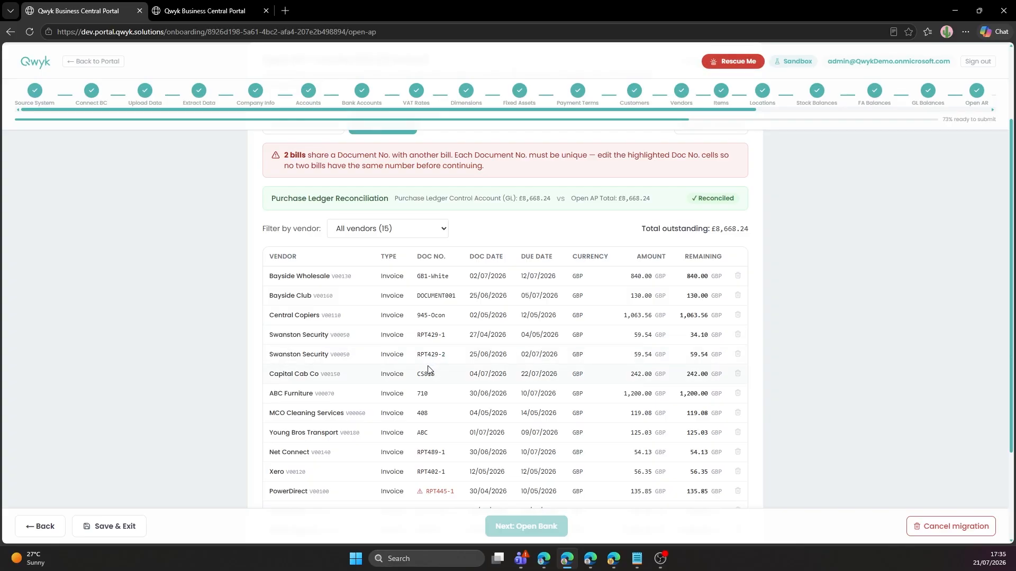
{"action": "scroll", "coordinate": [428, 369], "scroll_direction": "down", "scroll_amount": 3}
{"action": "left_click", "coordinate": [453, 391]}
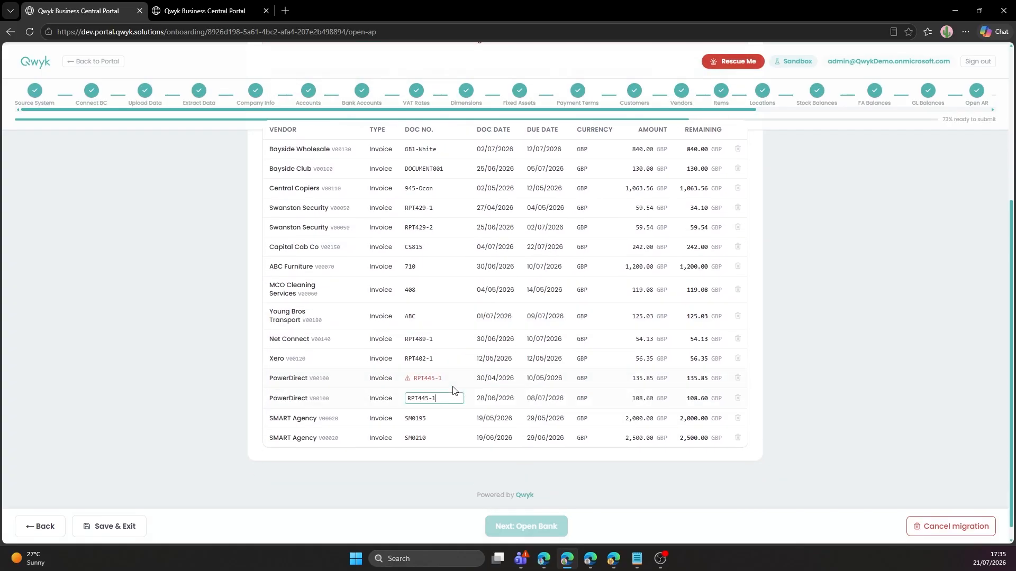
{"action": "key", "text": "BackSpace"}
{"action": "type", "text": "2"}
{"action": "key", "text": "Return"}
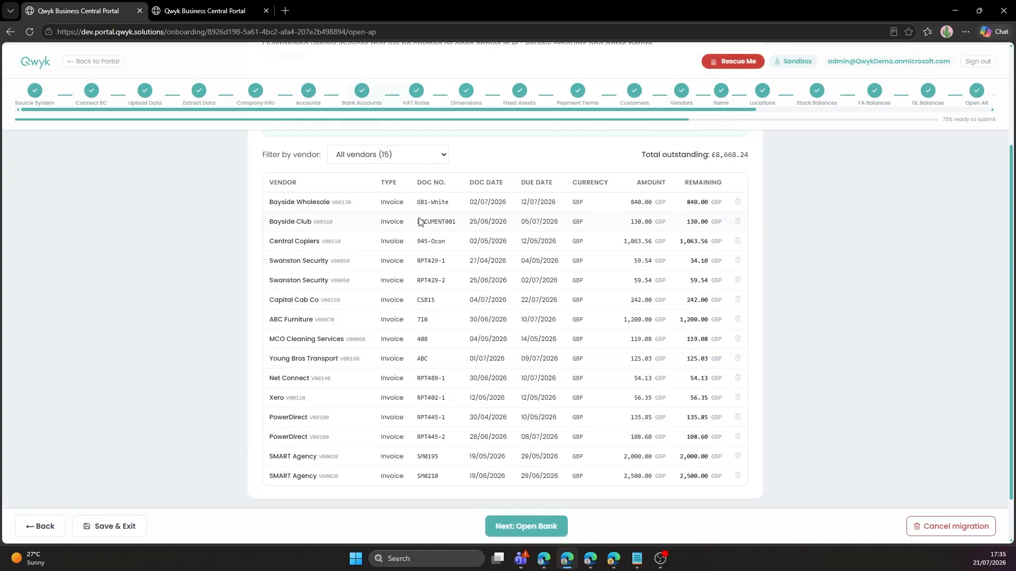
{"action": "left_click", "coordinate": [533, 529]}
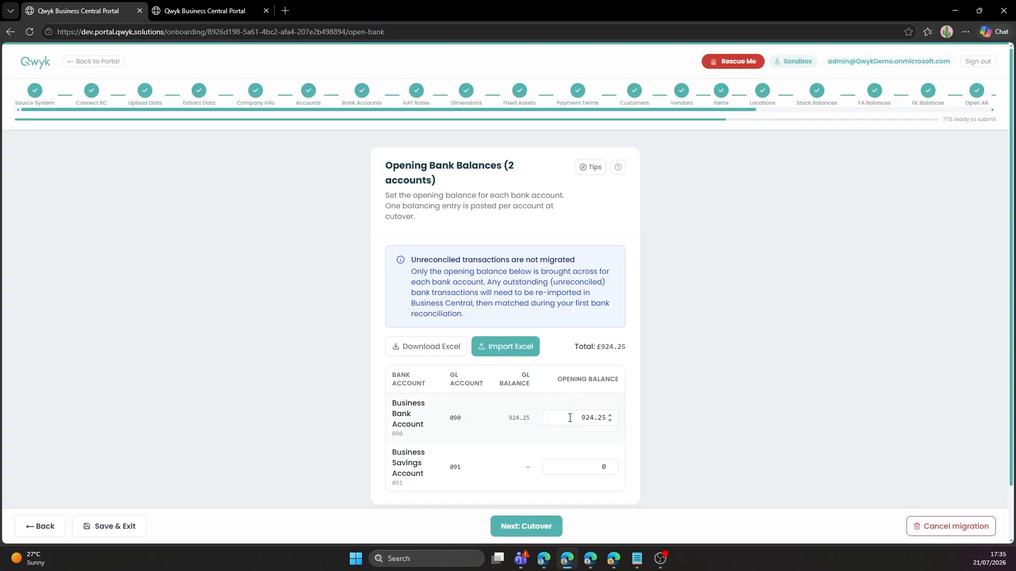
Set the cutover go-live date to 30 June 2026, keeping all categories, and continue to Summary.
{"action": "scroll", "coordinate": [565, 411], "scroll_direction": "down", "scroll_amount": 1}
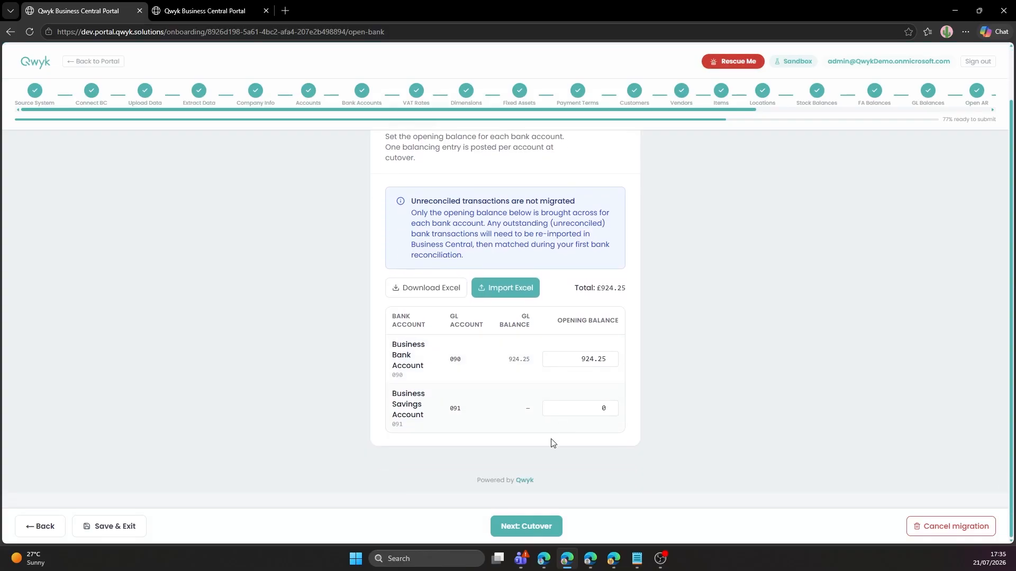
{"action": "left_click", "coordinate": [538, 536]}
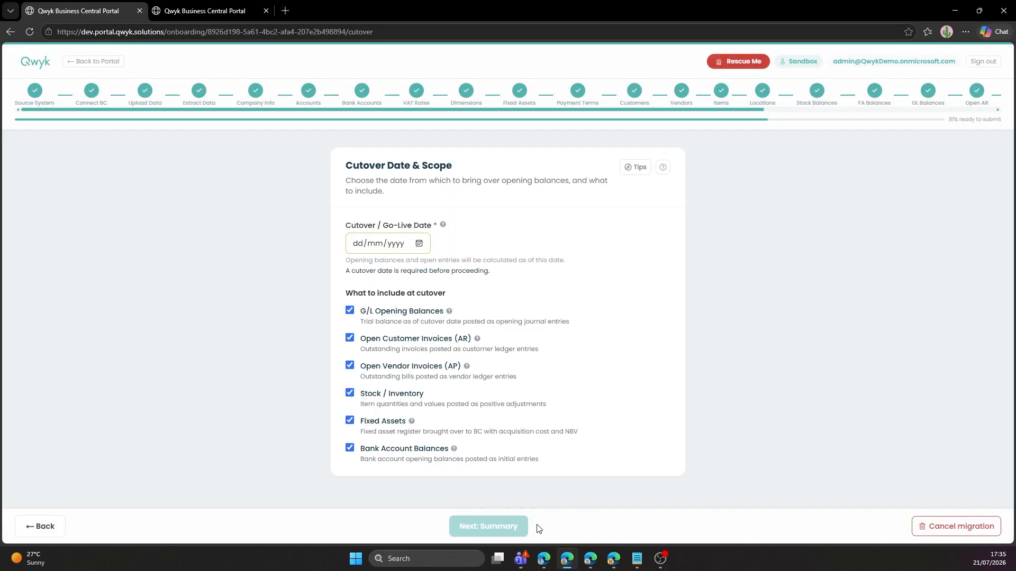
{"action": "left_click", "coordinate": [420, 246]}
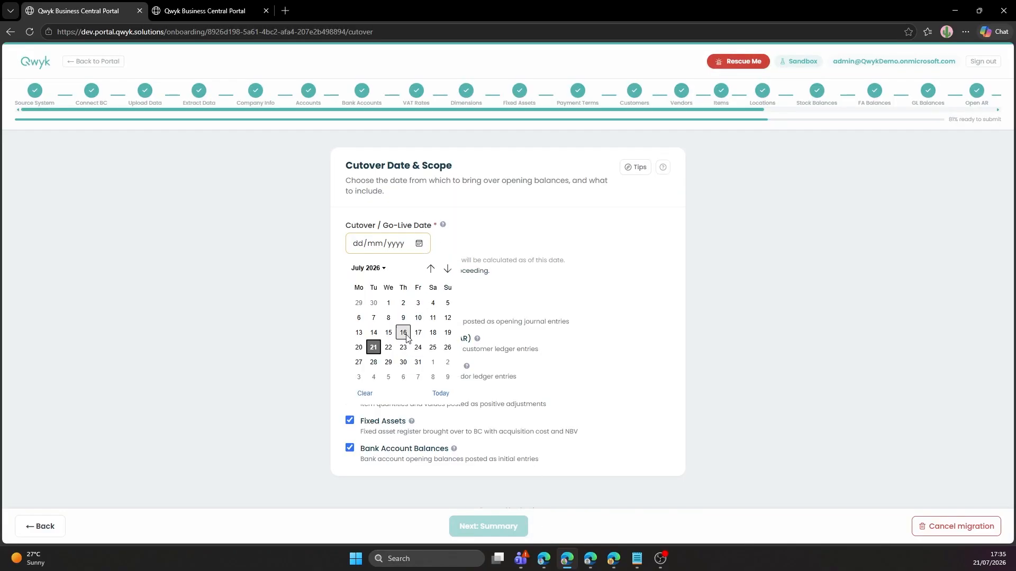
{"action": "left_click", "coordinate": [374, 303]}
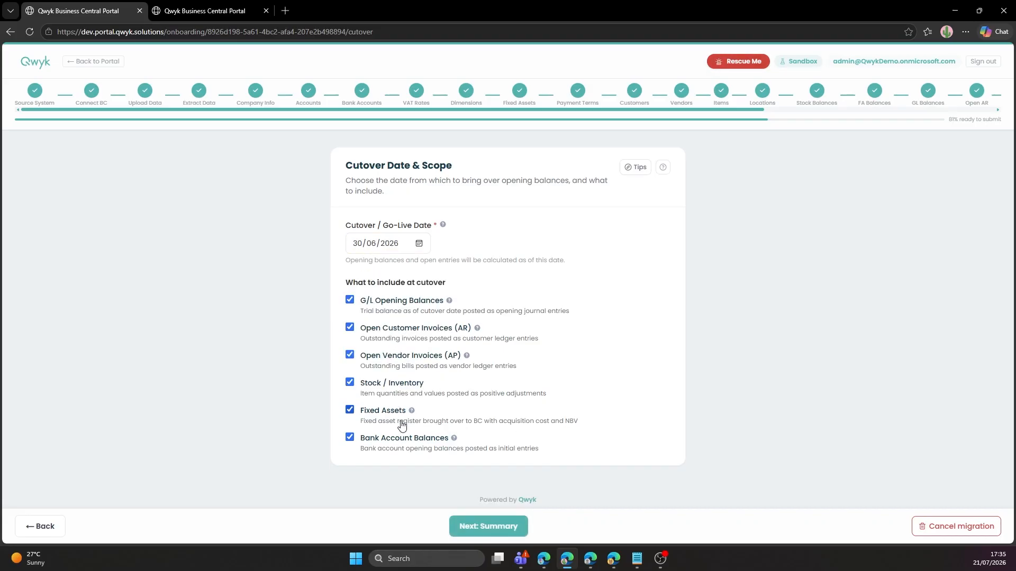
{"action": "left_click", "coordinate": [495, 528]}
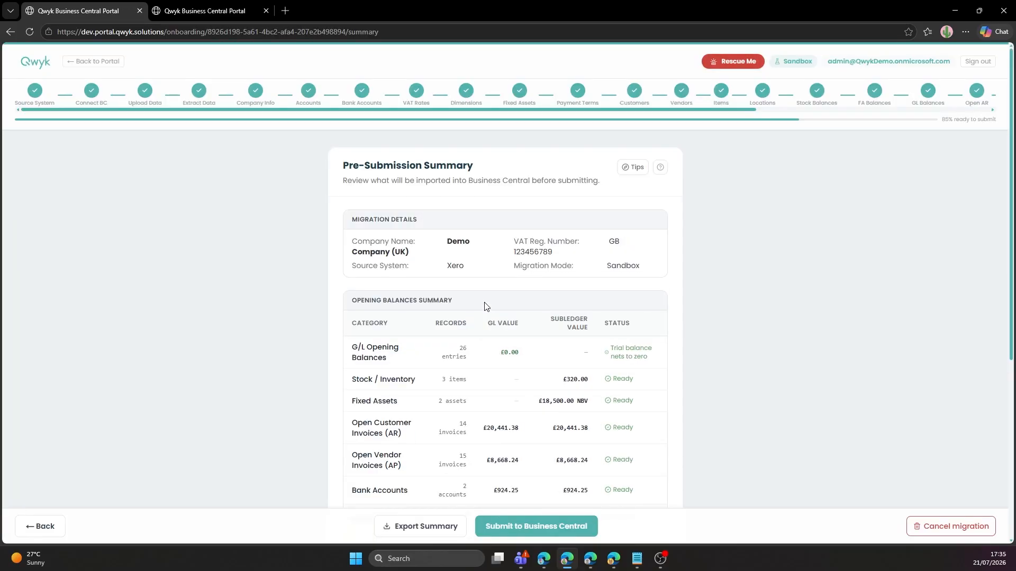
Review the summary's 96 warnings, submit to Business Central and start the import.
{"action": "scroll", "coordinate": [486, 306], "scroll_direction": "down", "scroll_amount": 3}
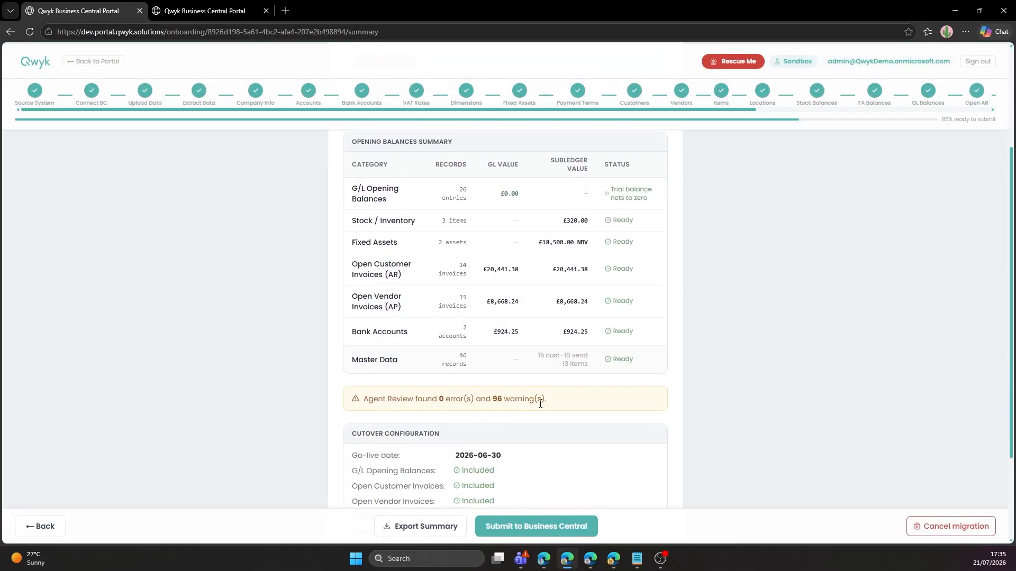
{"action": "left_click_drag", "start_coordinate": [540, 404], "coordinate": [430, 401]}
{"action": "left_click", "coordinate": [466, 401]}
{"action": "left_click", "coordinate": [548, 399]}
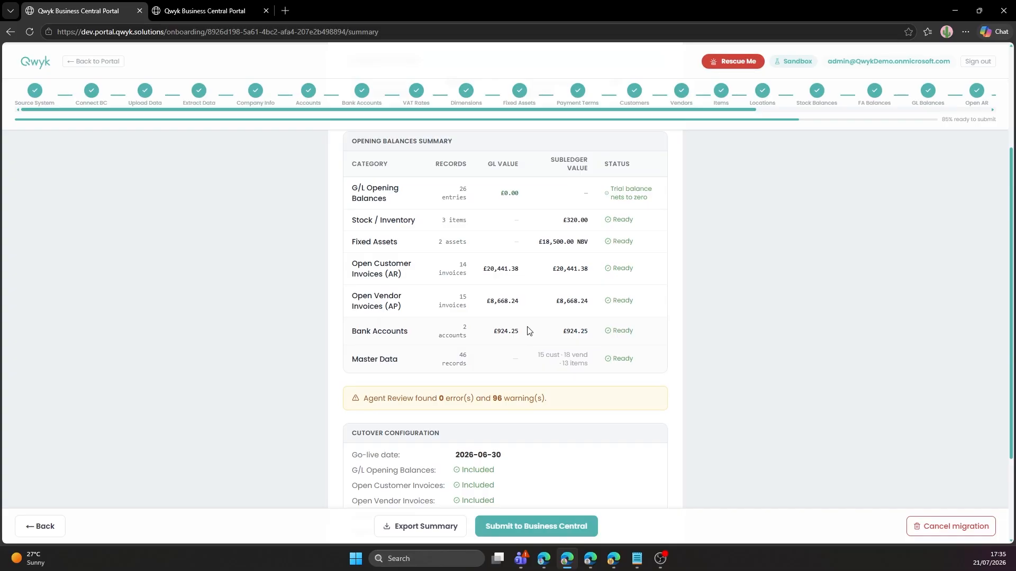
{"action": "scroll", "coordinate": [529, 332], "scroll_direction": "down", "scroll_amount": 3}
{"action": "left_click", "coordinate": [547, 527]}
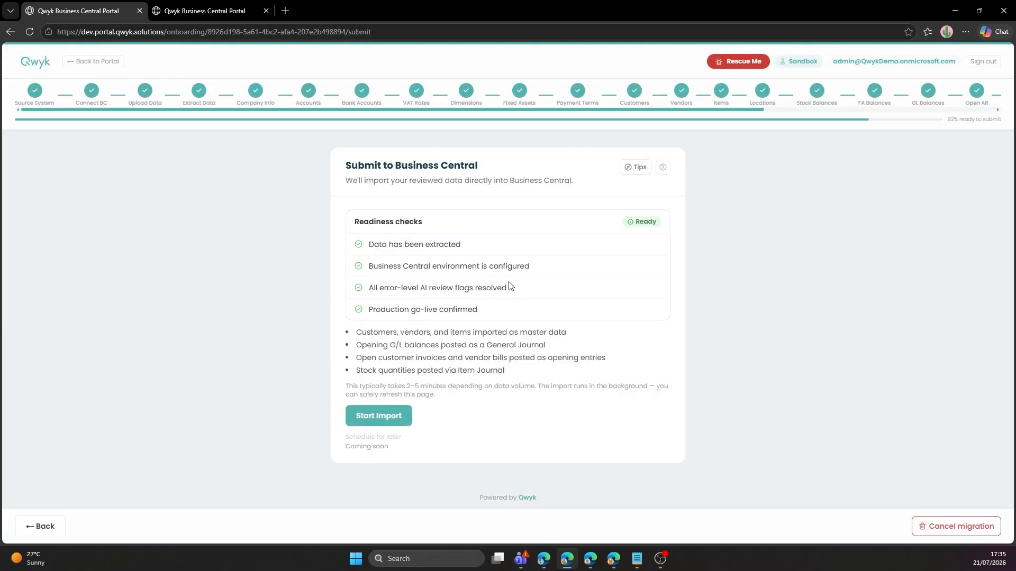
{"action": "left_click", "coordinate": [395, 427]}
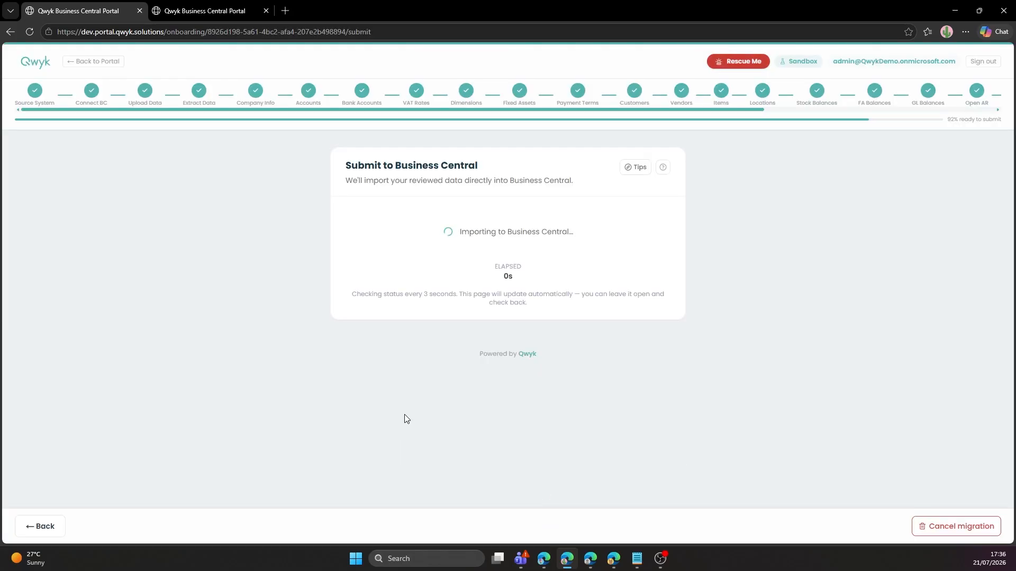
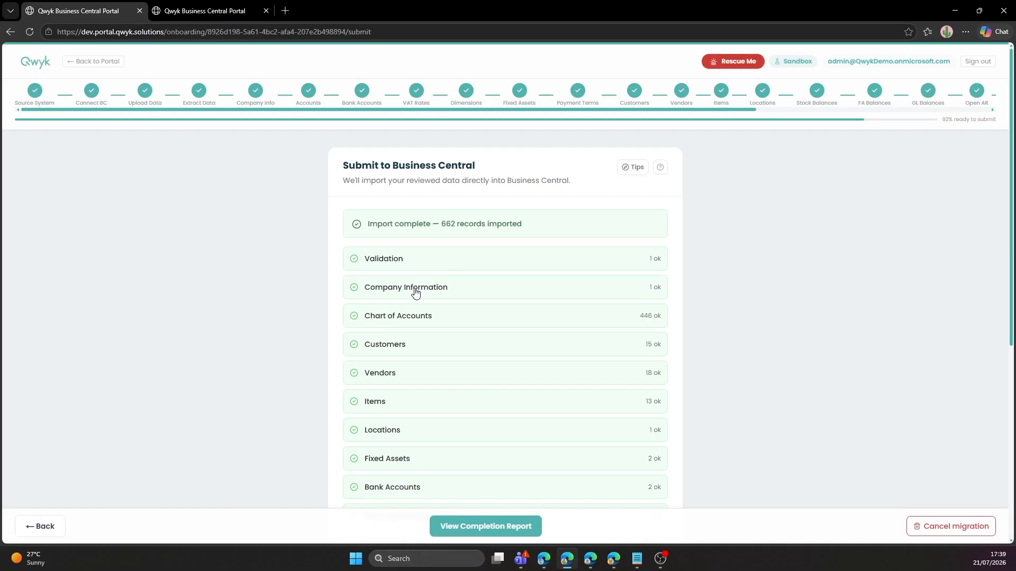
Review the 662 imported records, all marked OK, and open the completion report.
{"action": "scroll", "coordinate": [416, 290], "scroll_direction": "down", "scroll_amount": 5}
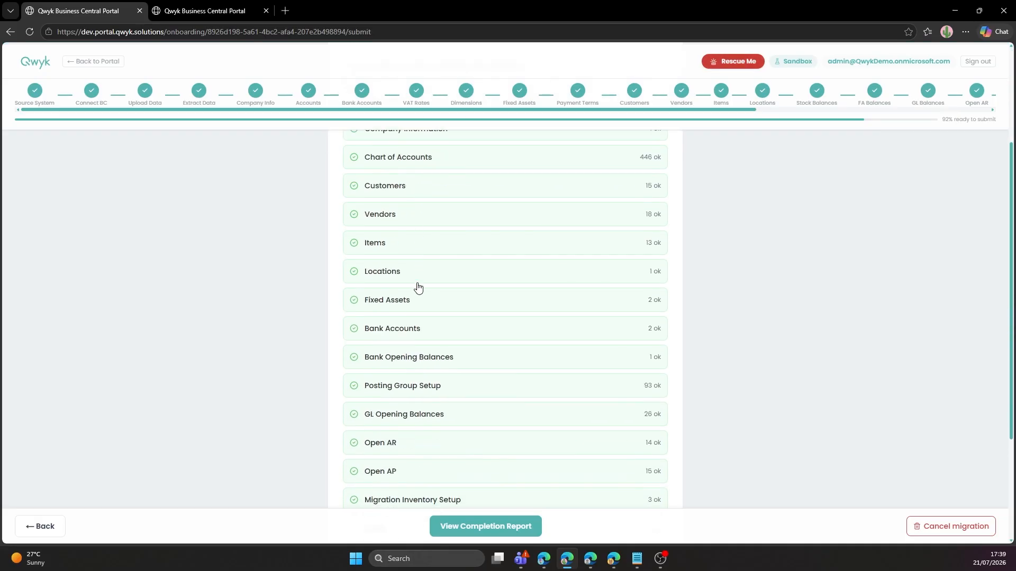
{"action": "scroll", "coordinate": [418, 286], "scroll_direction": "up", "scroll_amount": 5}
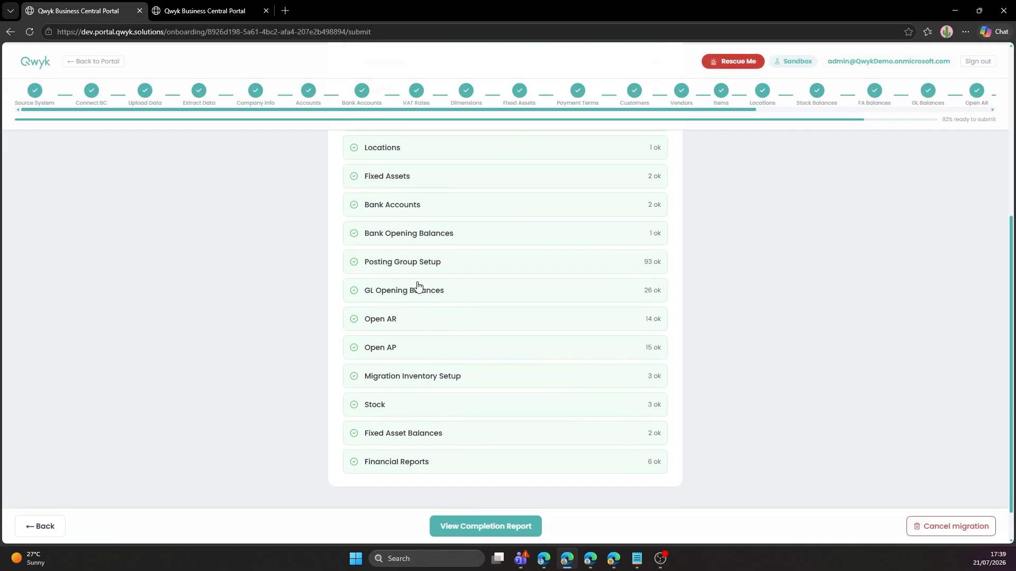
{"action": "scroll", "coordinate": [417, 286], "scroll_direction": "down", "scroll_amount": 6}
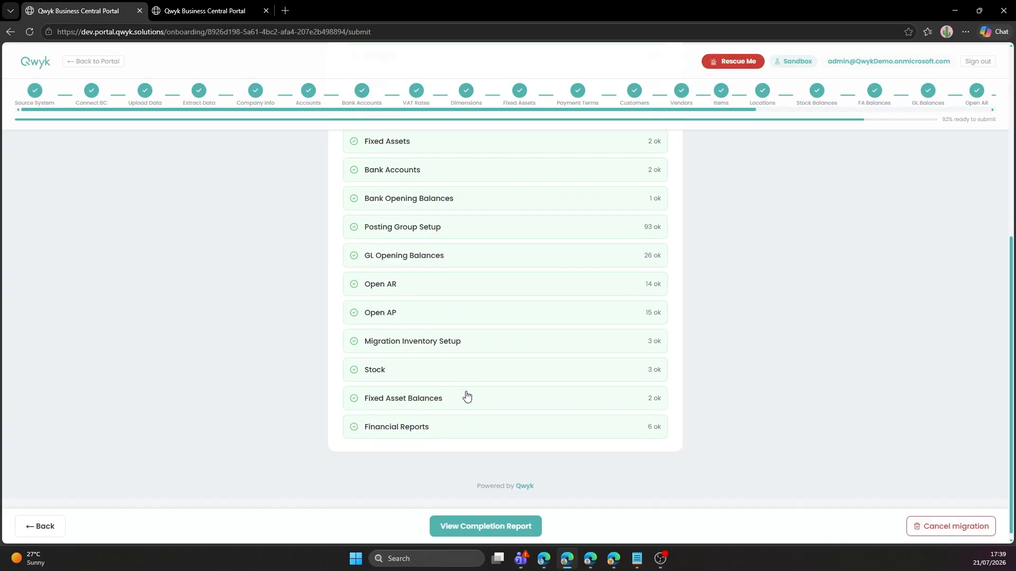
{"action": "scroll", "coordinate": [467, 412], "scroll_direction": "up", "scroll_amount": 2}
{"action": "scroll", "coordinate": [468, 413], "scroll_direction": "up", "scroll_amount": 2}
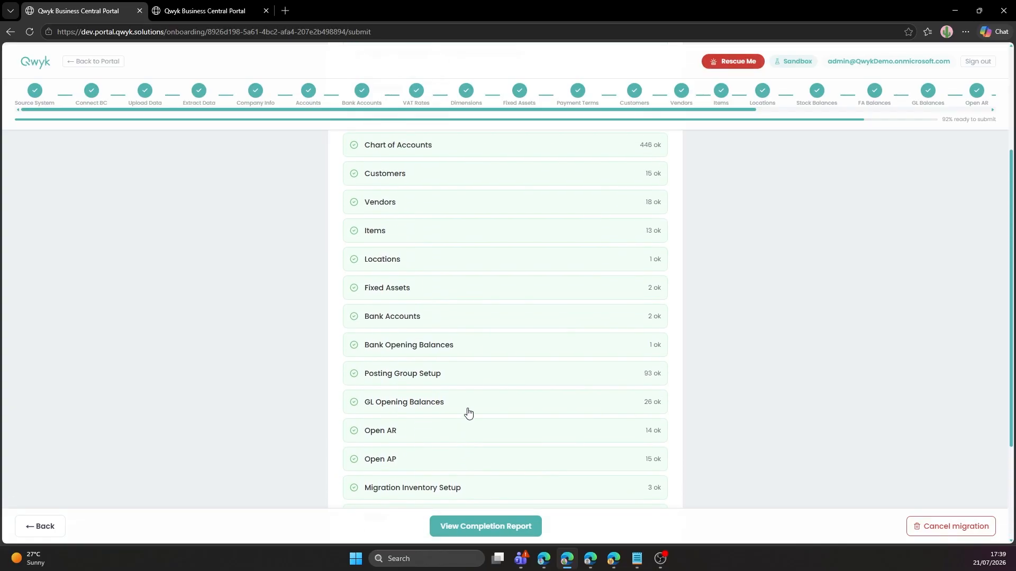
{"action": "left_click", "coordinate": [509, 527]}
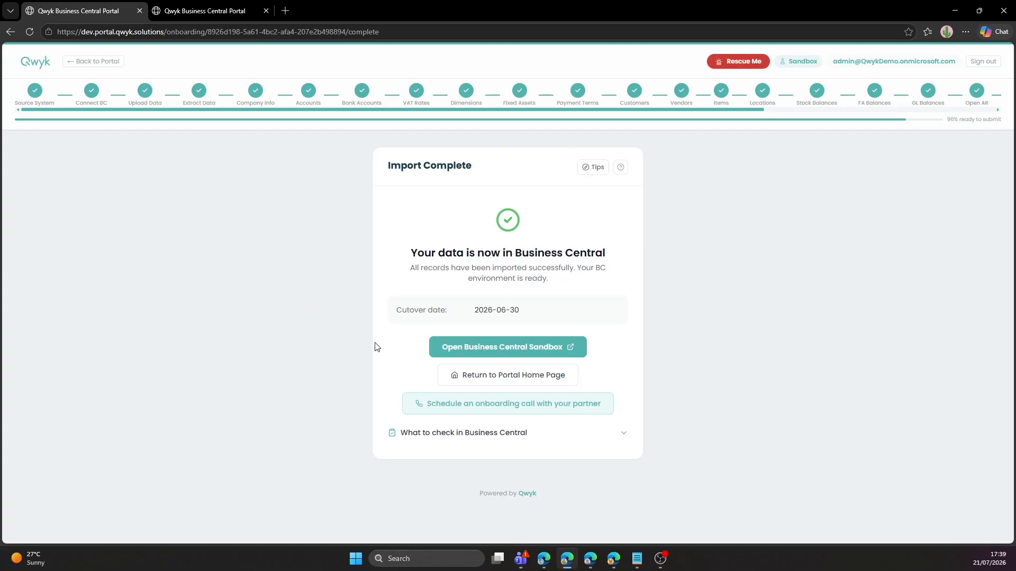
Launch the Demo Company (UK) Business Central sandbox in a new tab.
{"action": "left_click", "coordinate": [472, 353]}
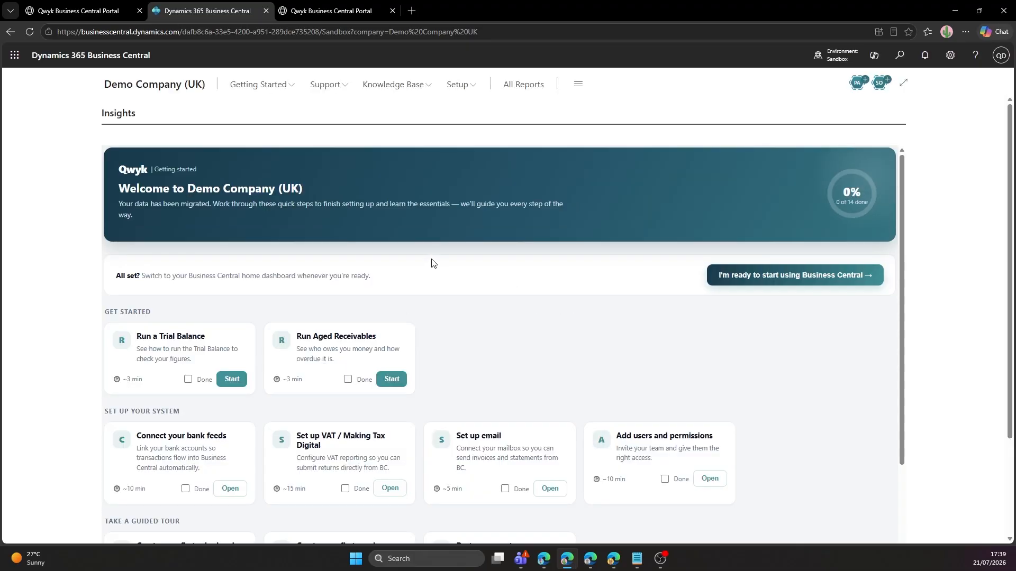
Scroll through the sandbox's getting-started checklist of setup tasks, guided tours and reports.
{"action": "scroll", "coordinate": [432, 263], "scroll_direction": "down", "scroll_amount": 1}
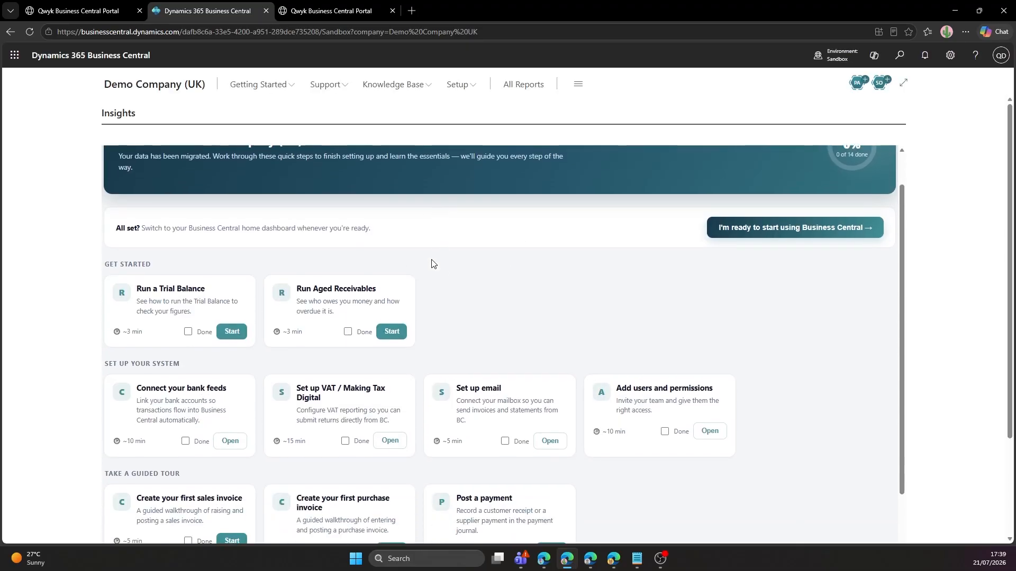
{"action": "scroll", "coordinate": [431, 264], "scroll_direction": "down", "scroll_amount": 2}
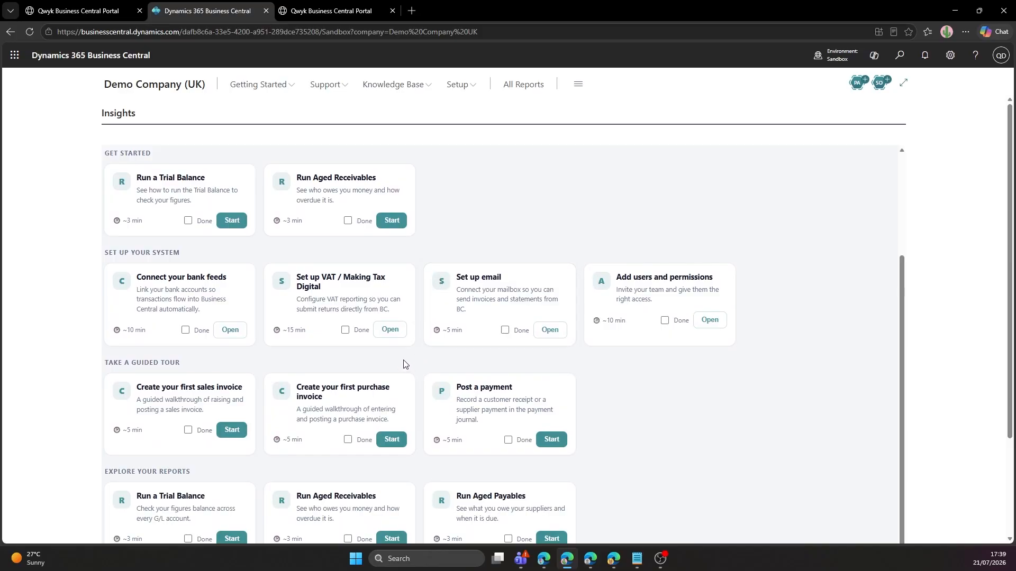
{"action": "scroll", "coordinate": [405, 363], "scroll_direction": "down", "scroll_amount": 2}
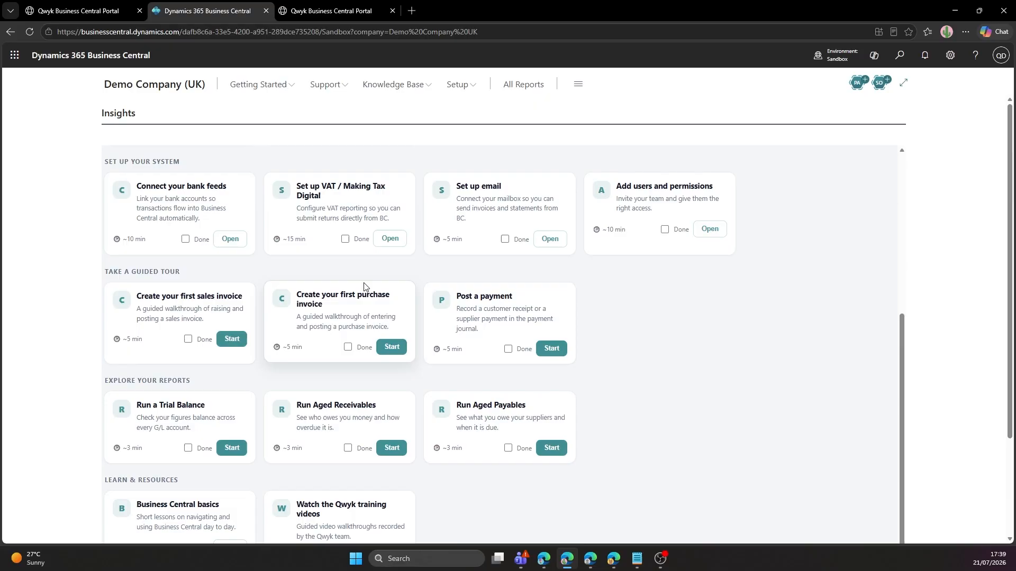
{"action": "left_click", "coordinate": [232, 337]}
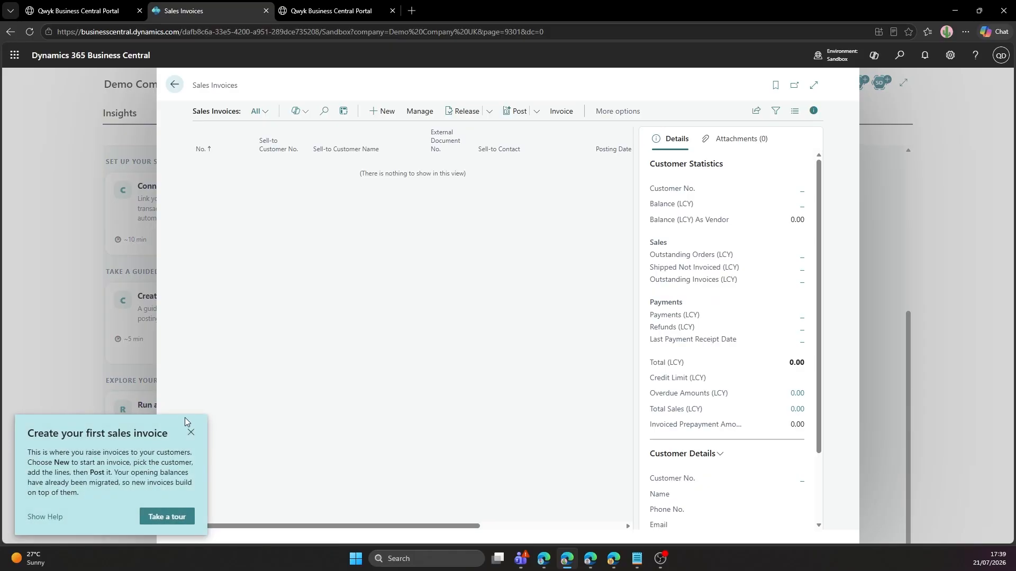
{"action": "left_click", "coordinate": [156, 521]}
{"action": "left_click", "coordinate": [358, 256]}
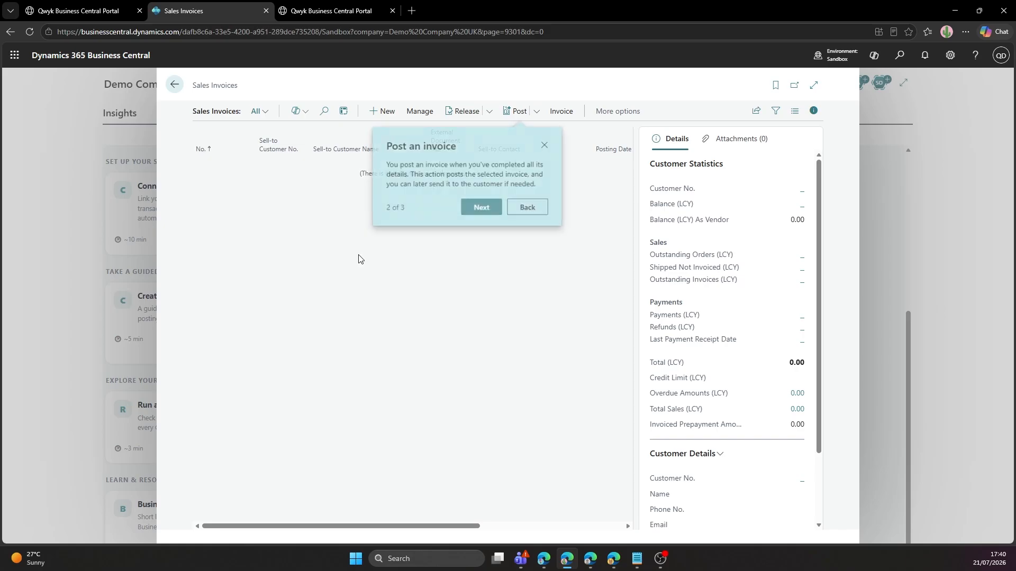
{"action": "left_click", "coordinate": [485, 208]}
{"action": "left_click", "coordinate": [504, 228]}
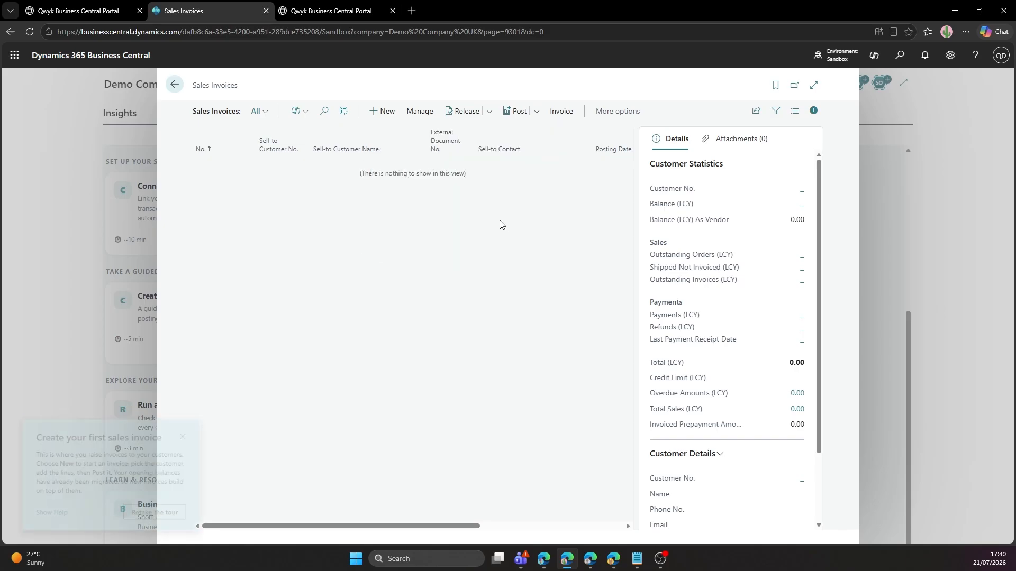
{"action": "left_click", "coordinate": [178, 85]}
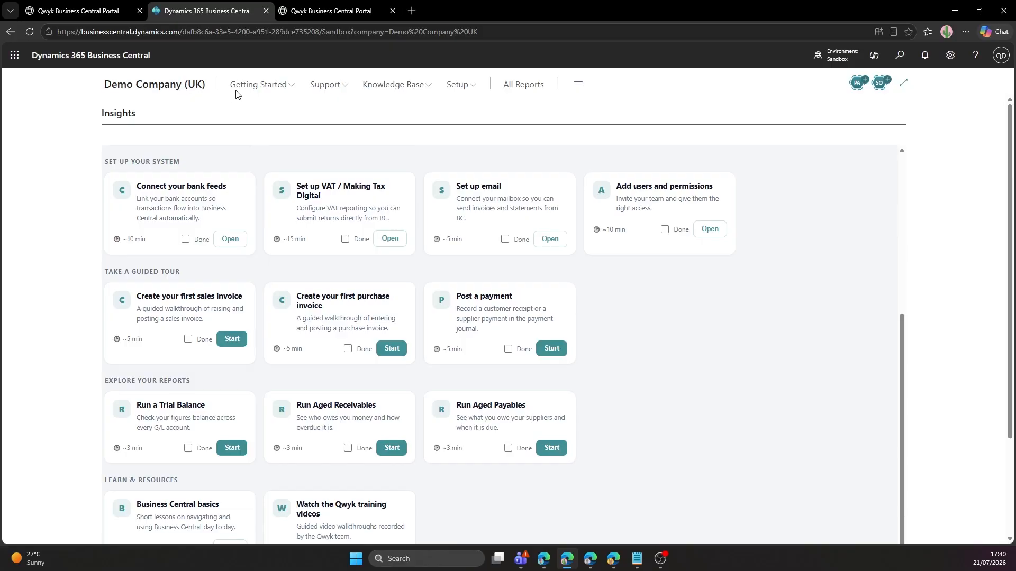
{"action": "left_click", "coordinate": [900, 55]}
{"action": "left_click", "coordinate": [716, 227]}
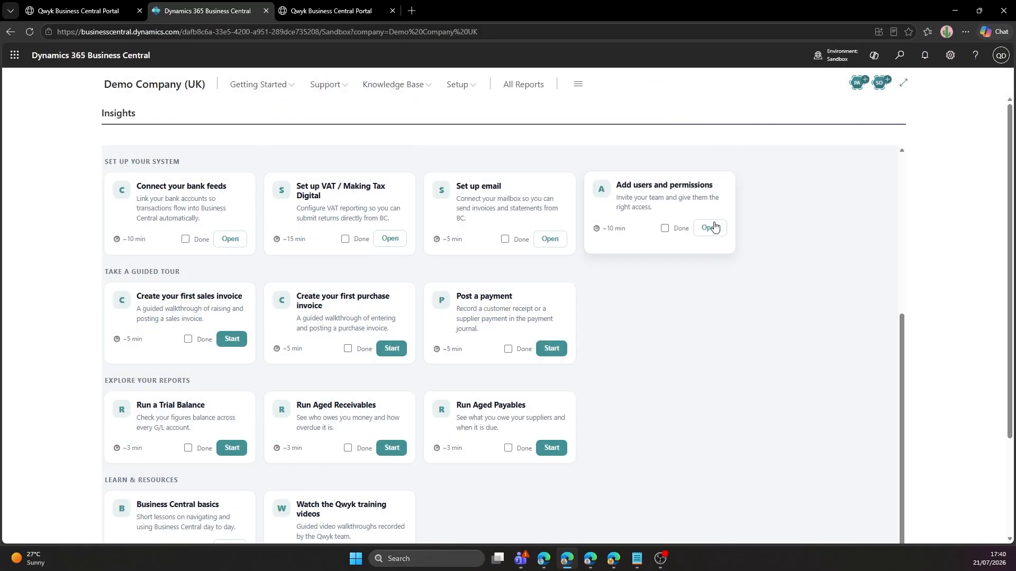
{"action": "scroll", "coordinate": [716, 227], "scroll_direction": "up", "scroll_amount": 4}
{"action": "scroll", "coordinate": [716, 226], "scroll_direction": "down", "scroll_amount": 1}
{"action": "scroll", "coordinate": [715, 227], "scroll_direction": "up", "scroll_amount": 2}
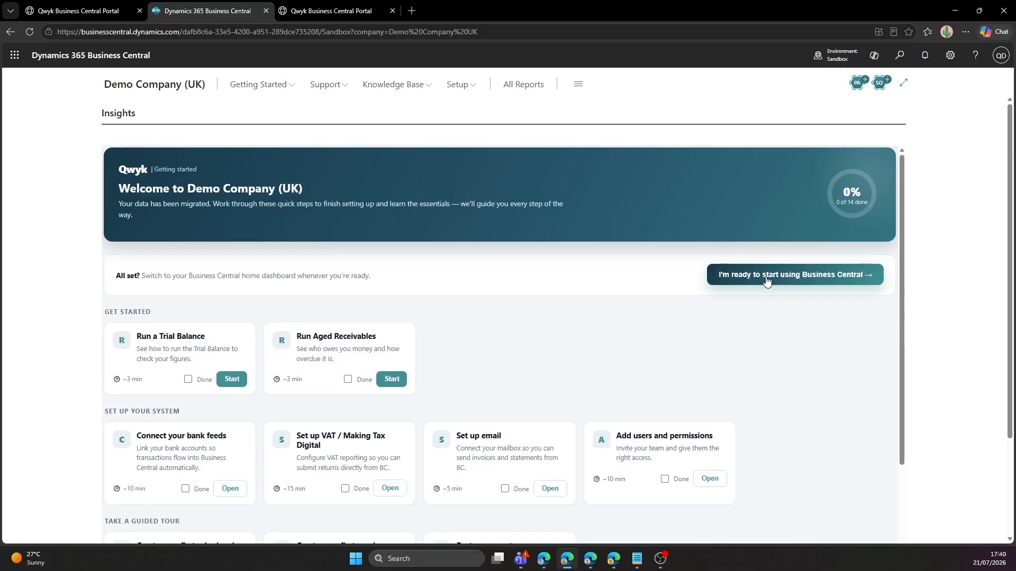
Switch to the home dashboard, check £924 bank, £20,441 receivables, £8,668 bills, and expand Finance.
{"action": "left_click", "coordinate": [766, 277]}
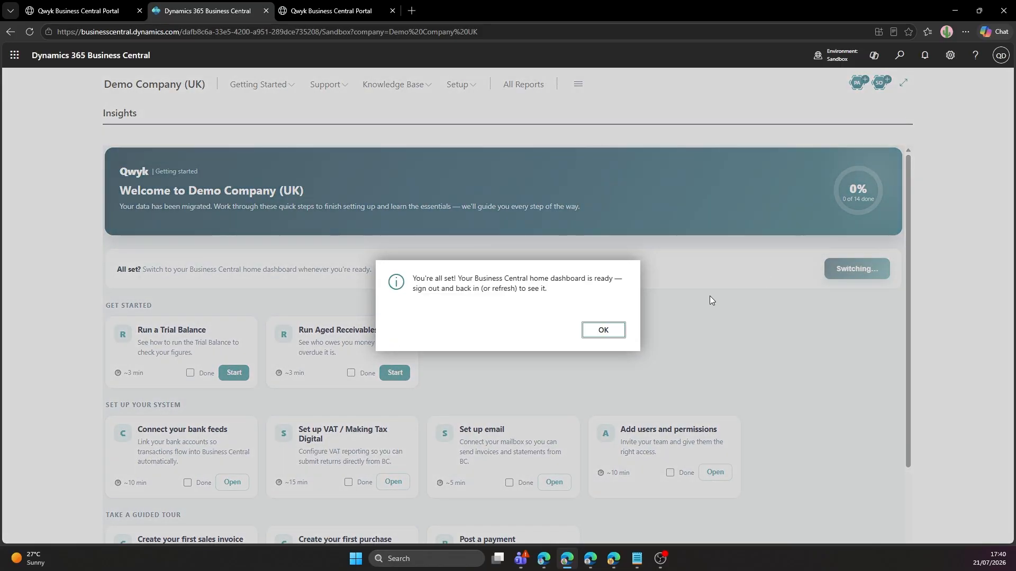
{"action": "left_click", "coordinate": [603, 330]}
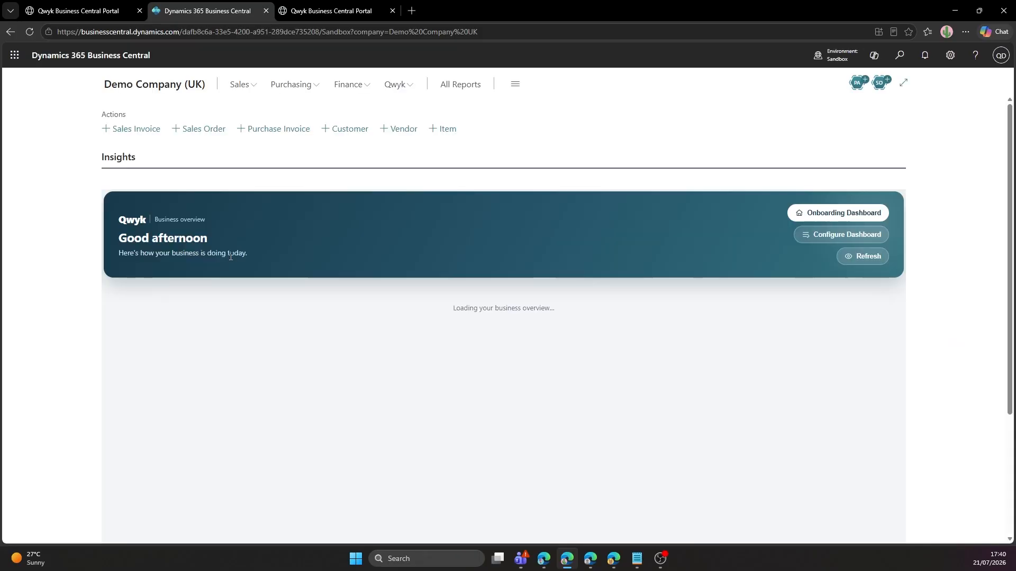
{"action": "scroll", "coordinate": [274, 255], "scroll_direction": "down", "scroll_amount": 1}
{"action": "scroll", "coordinate": [274, 254], "scroll_direction": "down", "scroll_amount": 3}
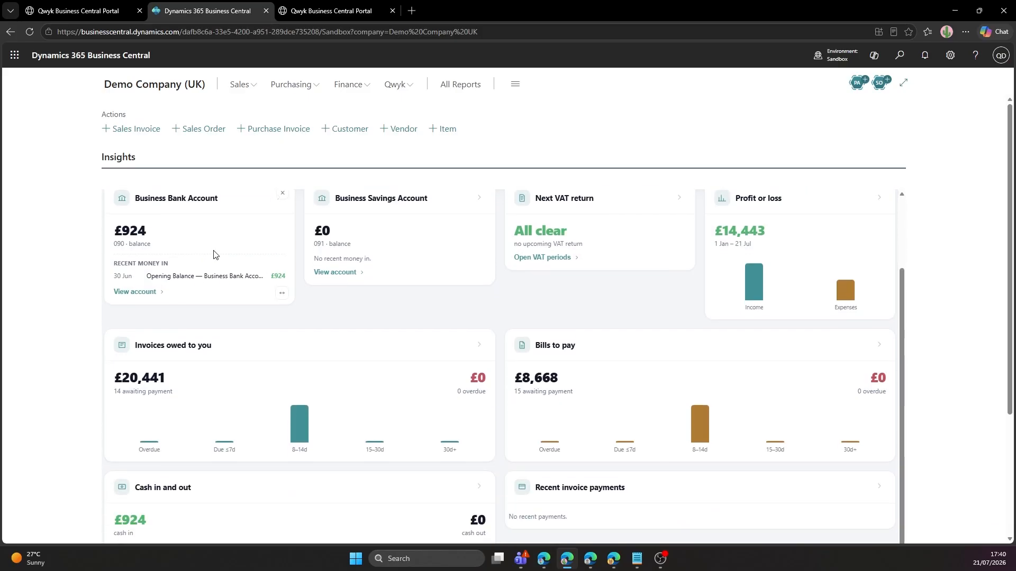
{"action": "scroll", "coordinate": [214, 255], "scroll_direction": "down", "scroll_amount": 4}
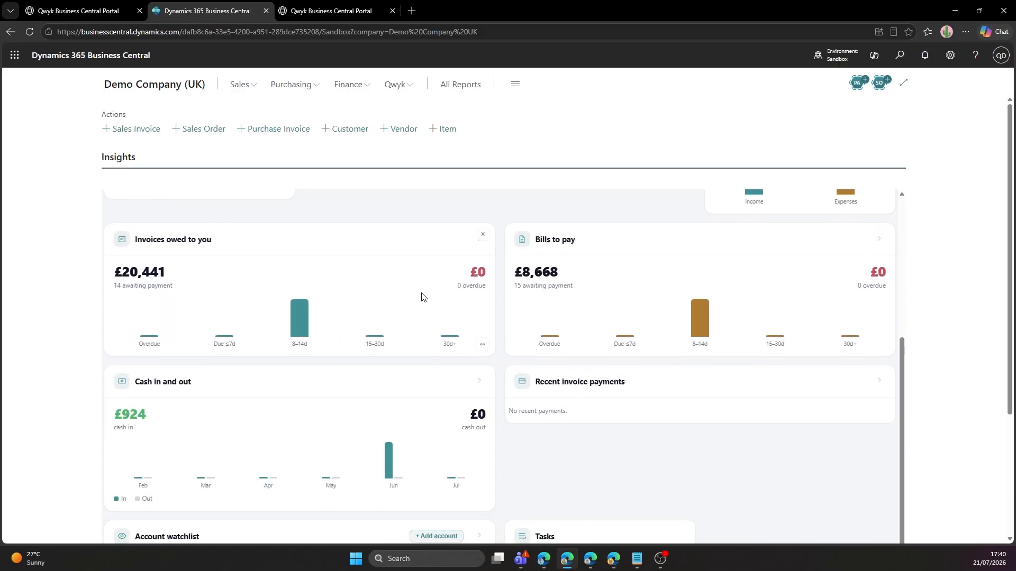
{"action": "scroll", "coordinate": [354, 430], "scroll_direction": "down", "scroll_amount": 5}
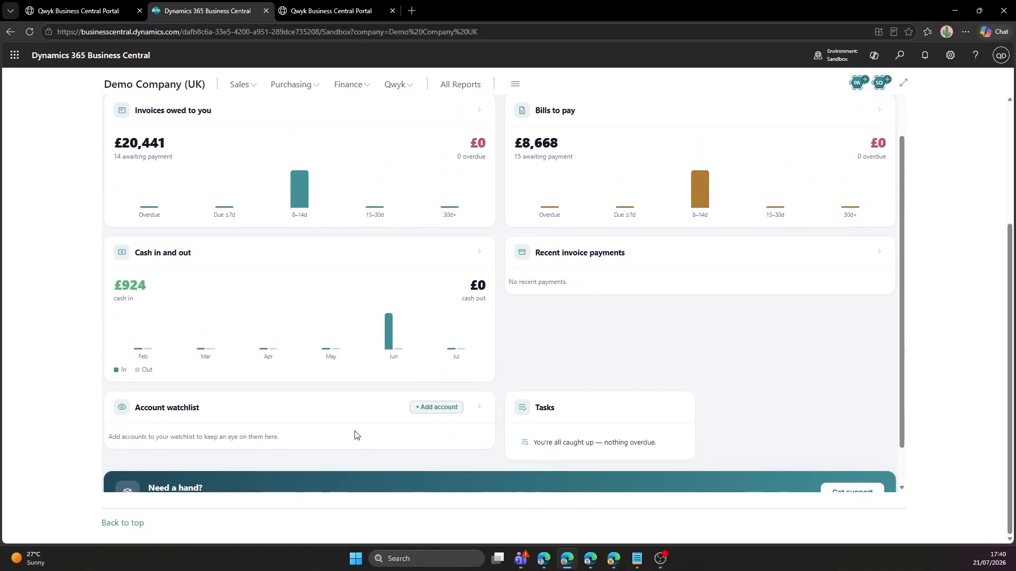
{"action": "scroll", "coordinate": [355, 435], "scroll_direction": "up", "scroll_amount": 12}
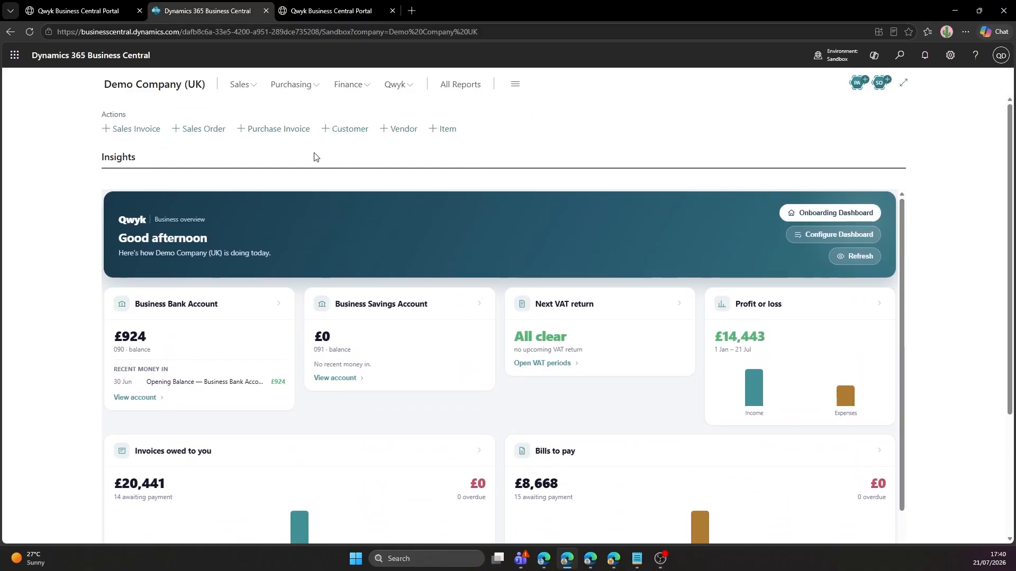
{"action": "left_click", "coordinate": [344, 91]}
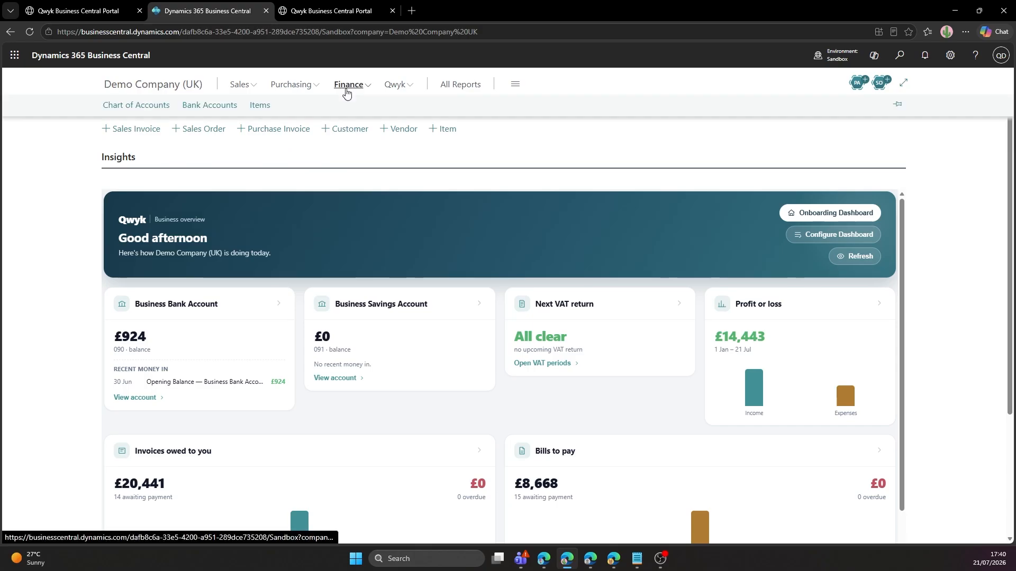
Check the migrated balances in the Chart of Accounts.
{"action": "left_click", "coordinate": [141, 108]}
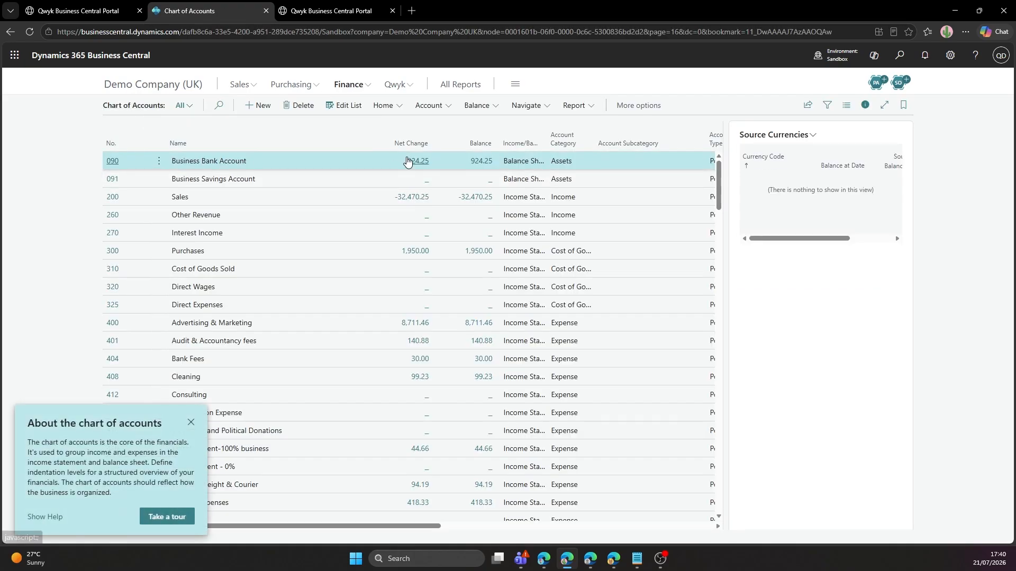
{"action": "left_click", "coordinate": [191, 423]}
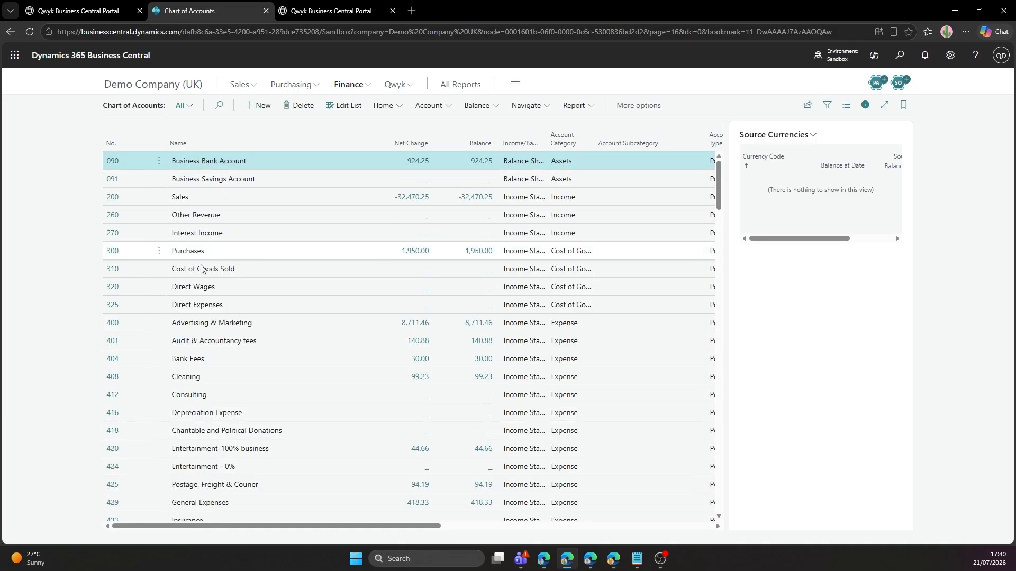
{"action": "scroll", "coordinate": [202, 269], "scroll_direction": "down", "scroll_amount": 6}
{"action": "scroll", "coordinate": [214, 333], "scroll_direction": "up", "scroll_amount": 6}
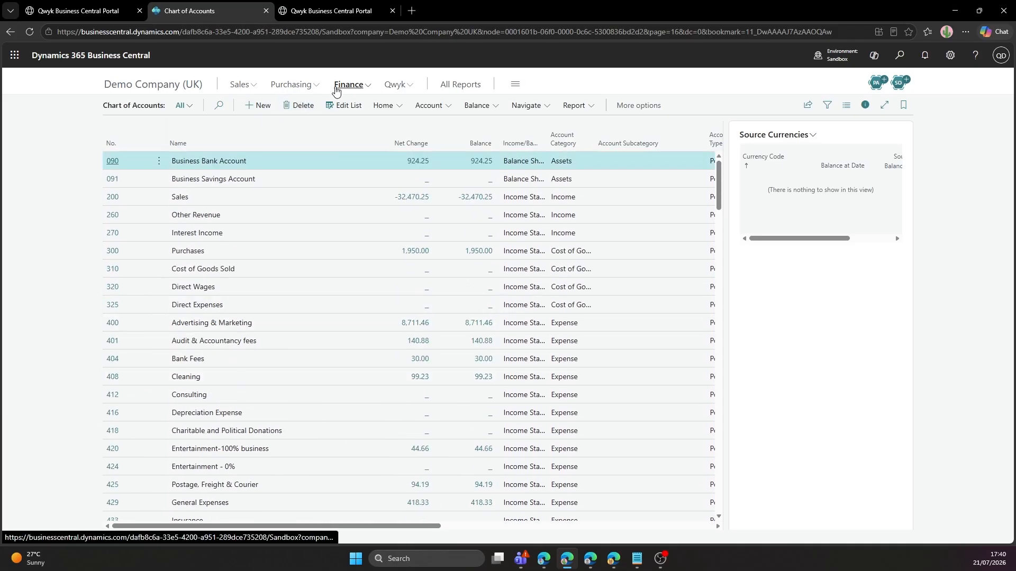
Open the Customers list, then search for 'item' pages in Tell Me.
{"action": "left_click", "coordinate": [246, 88]}
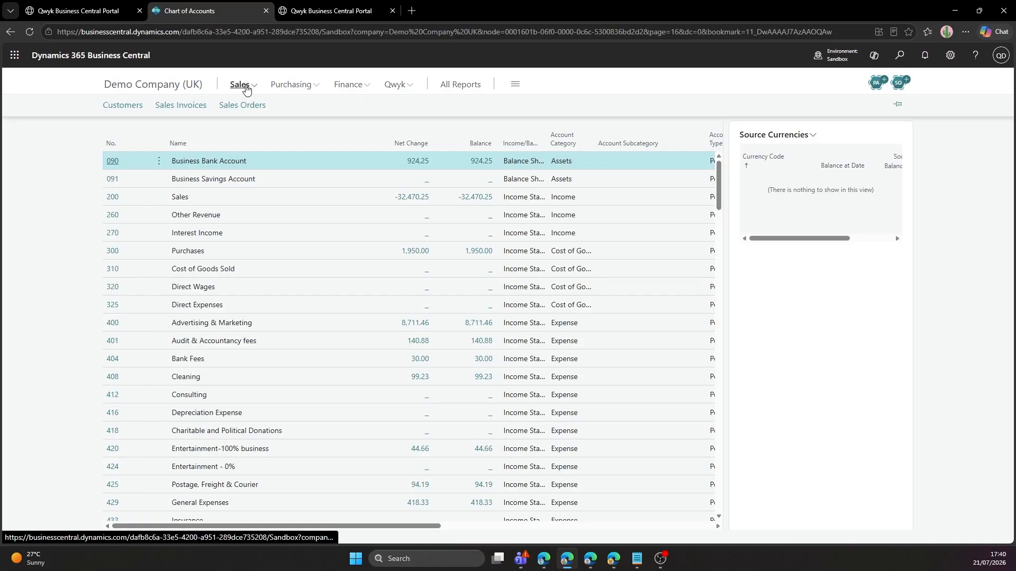
{"action": "left_click", "coordinate": [118, 108]}
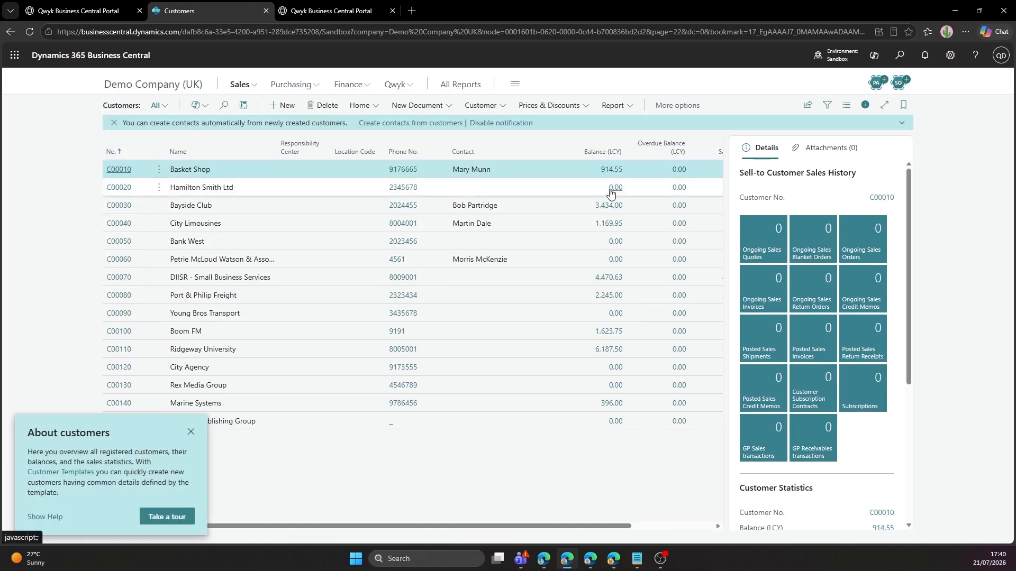
{"action": "left_click", "coordinate": [191, 432]}
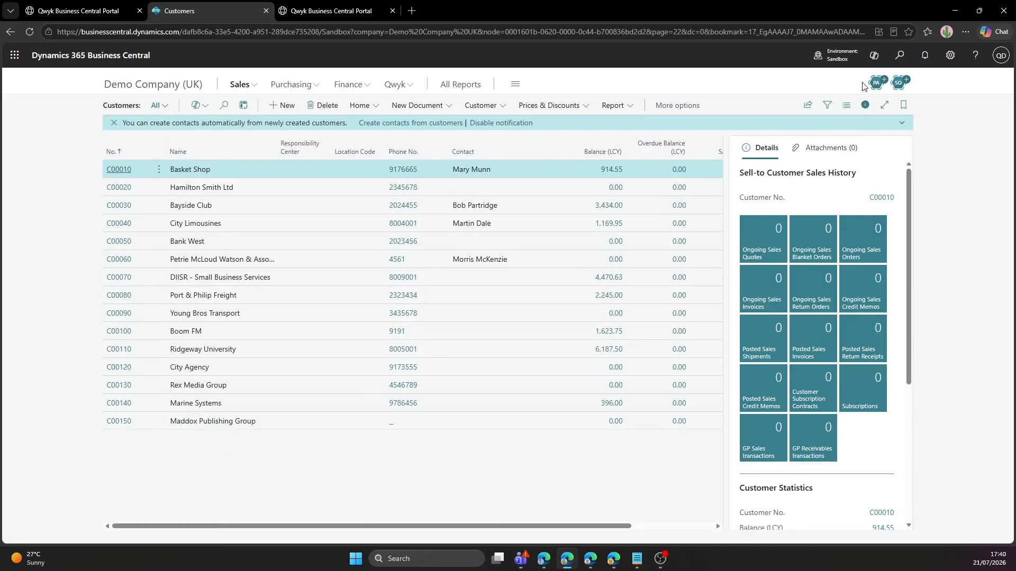
{"action": "left_click", "coordinate": [898, 56]}
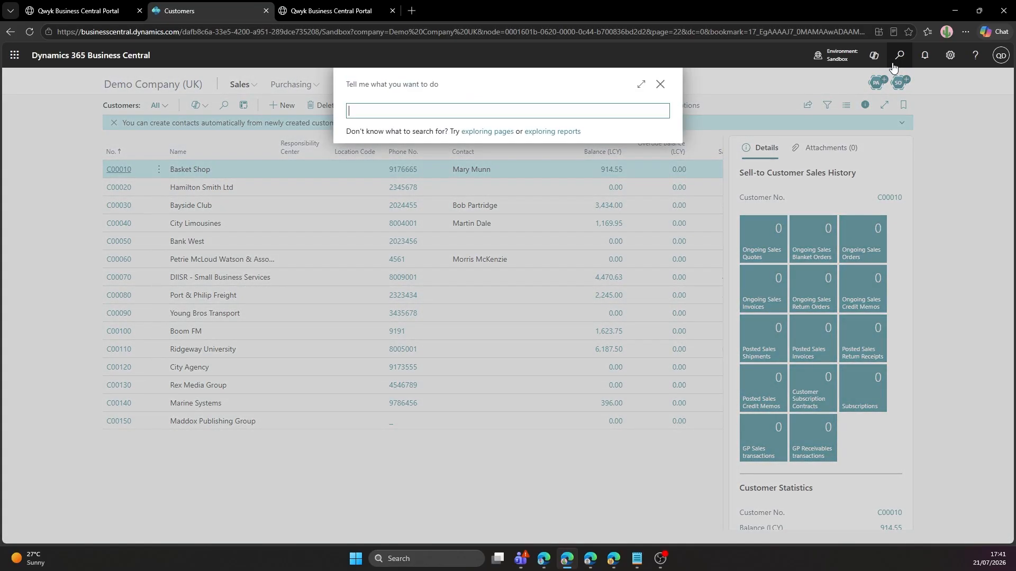
{"action": "type", "text": "items"}
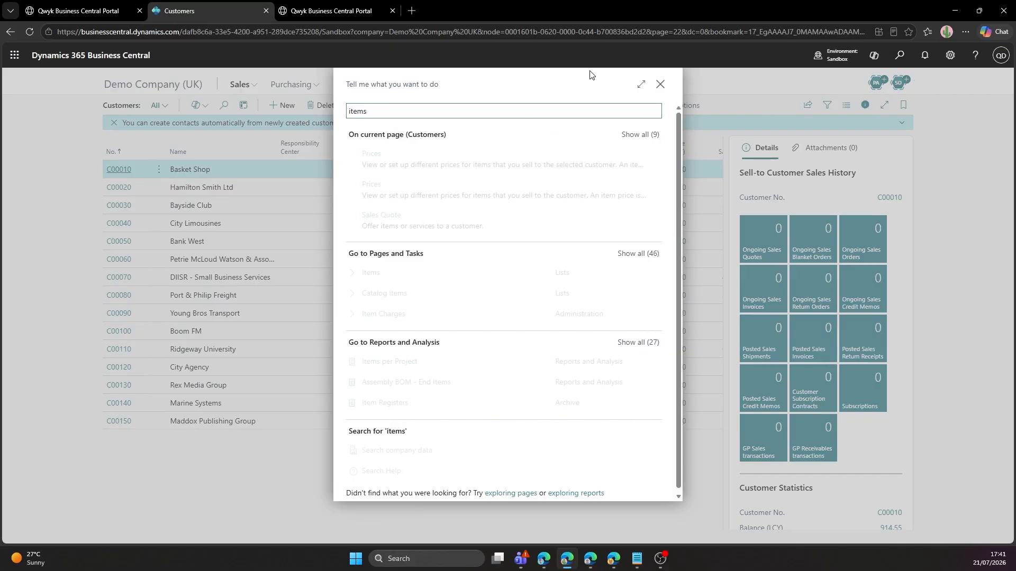
Inspect the migrated Items list, finish its tour, and return to the Qwyk Import Complete tab.
{"action": "left_click", "coordinate": [421, 272]}
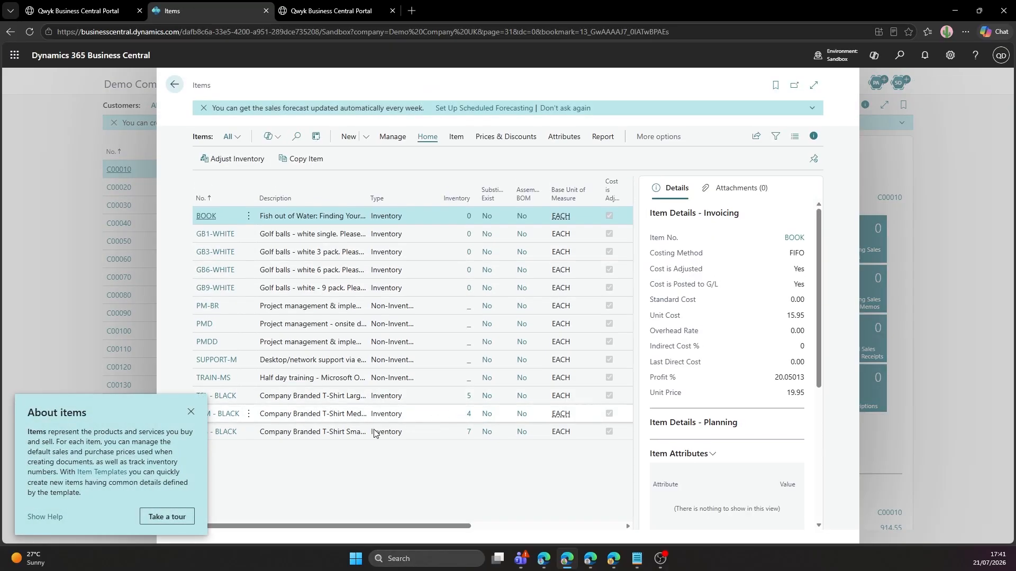
{"action": "left_click", "coordinate": [167, 516]}
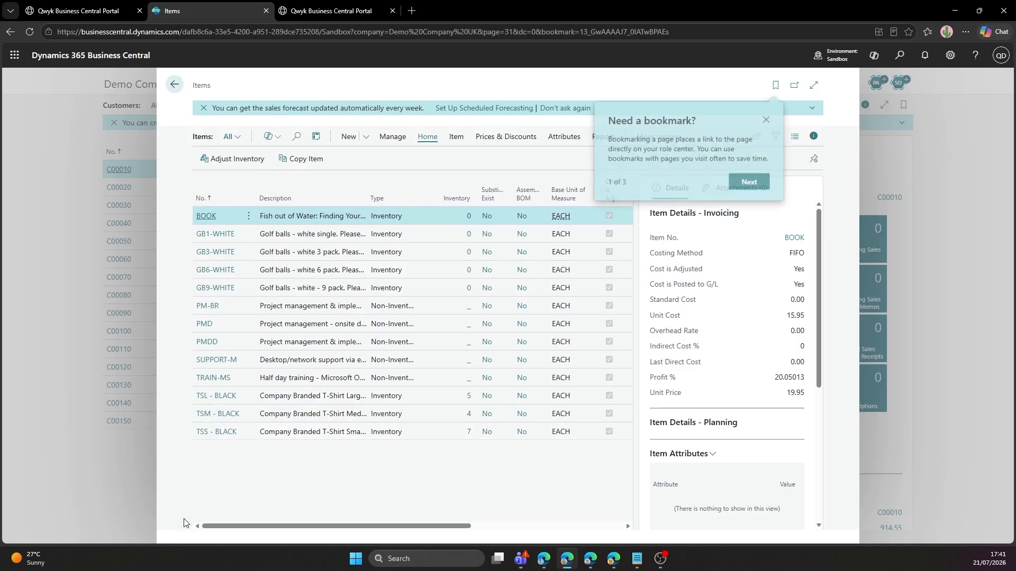
{"action": "left_click", "coordinate": [751, 183]}
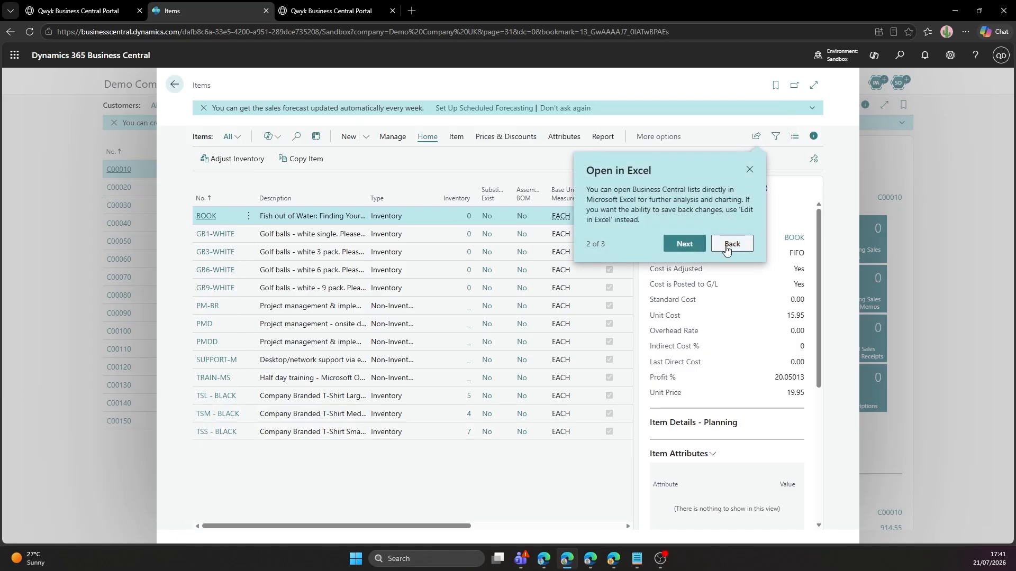
{"action": "left_click", "coordinate": [694, 247]}
{"action": "left_click", "coordinate": [769, 171]}
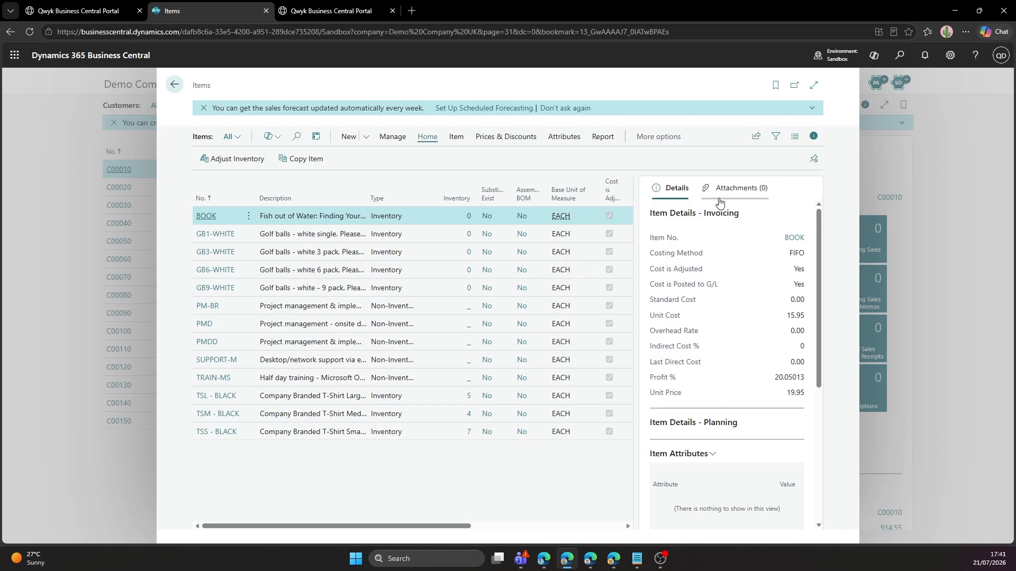
{"action": "key", "text": "Escape"}
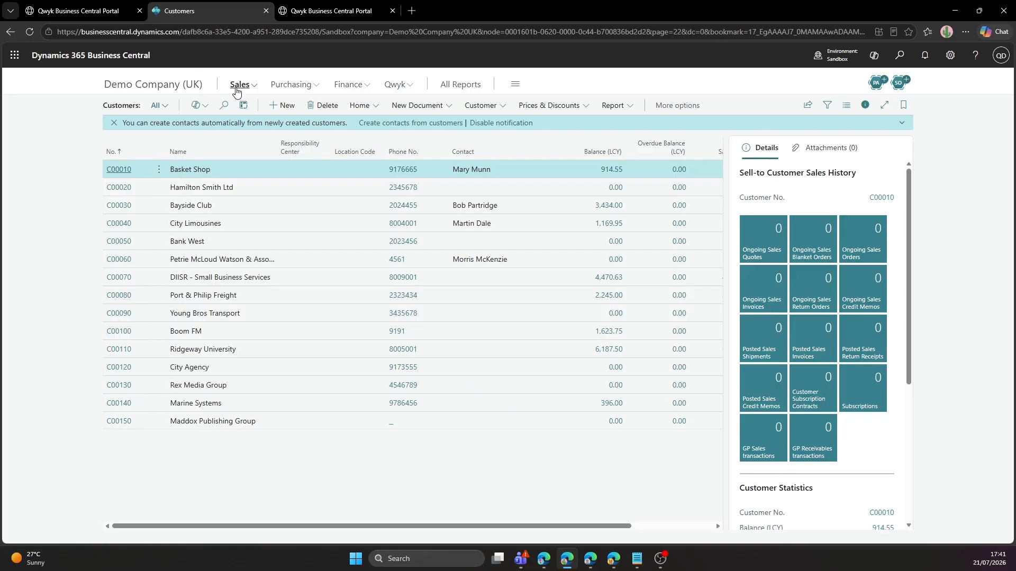
{"action": "left_click", "coordinate": [96, 13]}
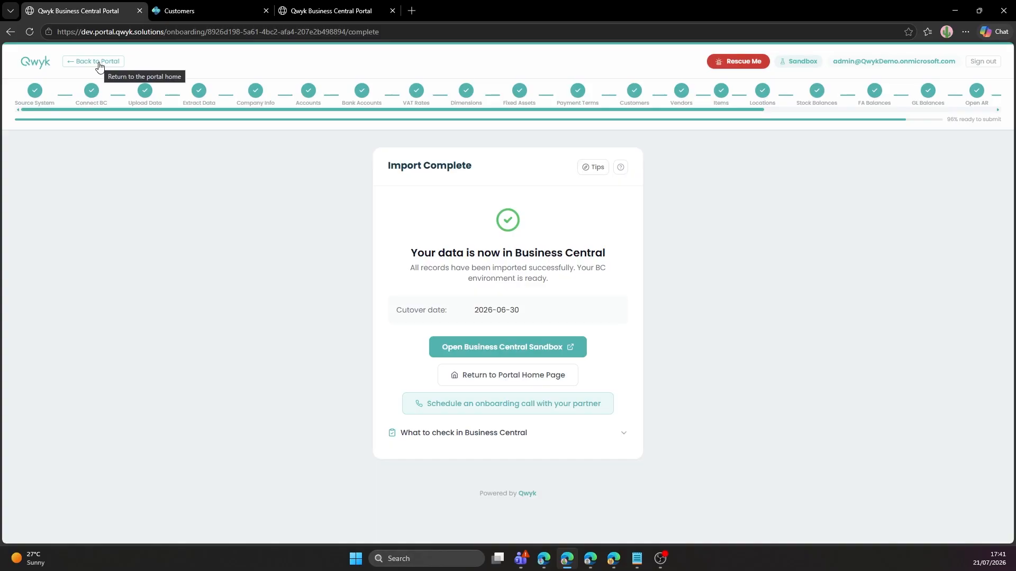
Back on the portal home, confirm one completed migration and open the Support Portal.
{"action": "left_click", "coordinate": [79, 65]}
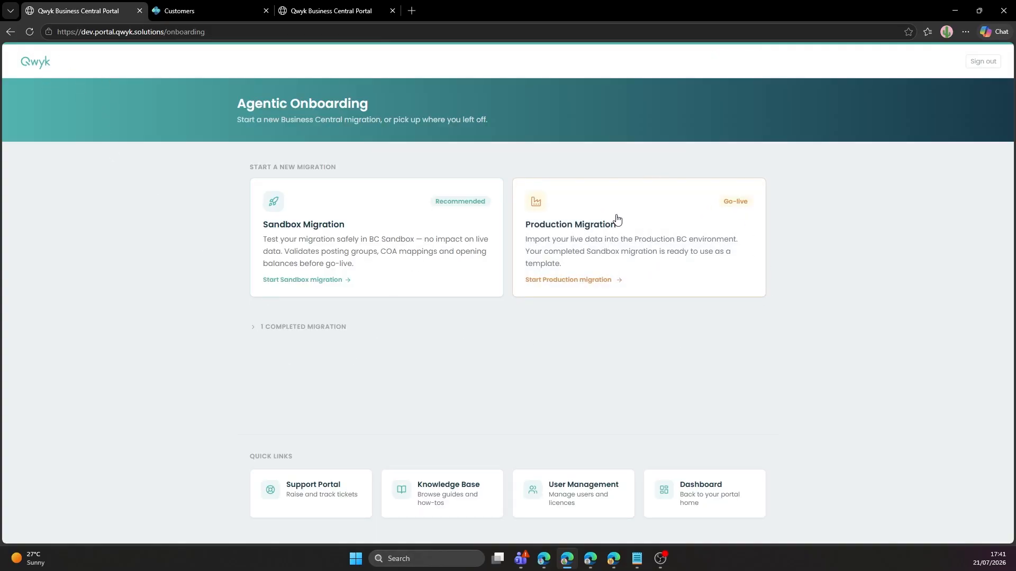
{"action": "left_click", "coordinate": [256, 328]}
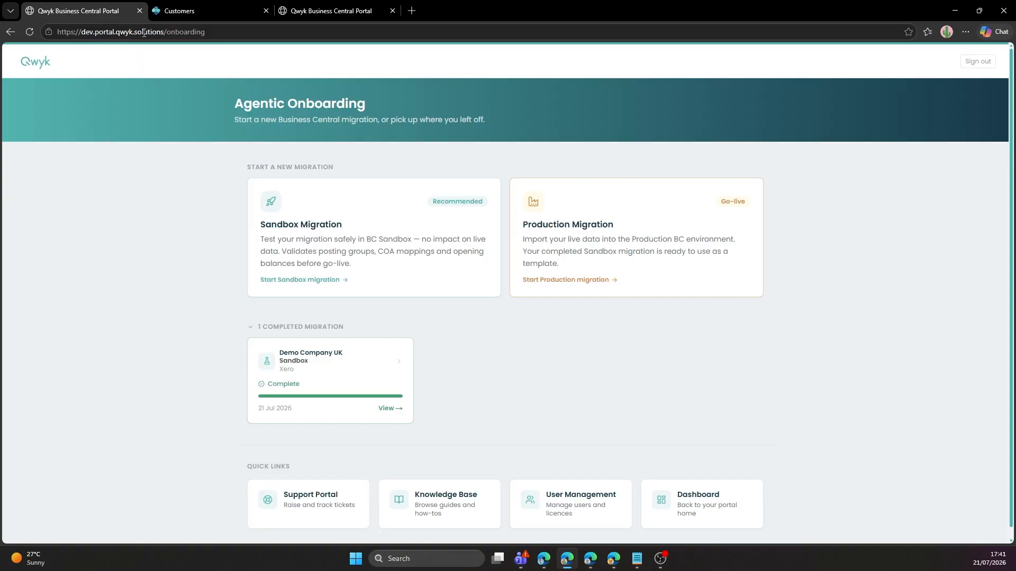
{"action": "left_click", "coordinate": [306, 509]}
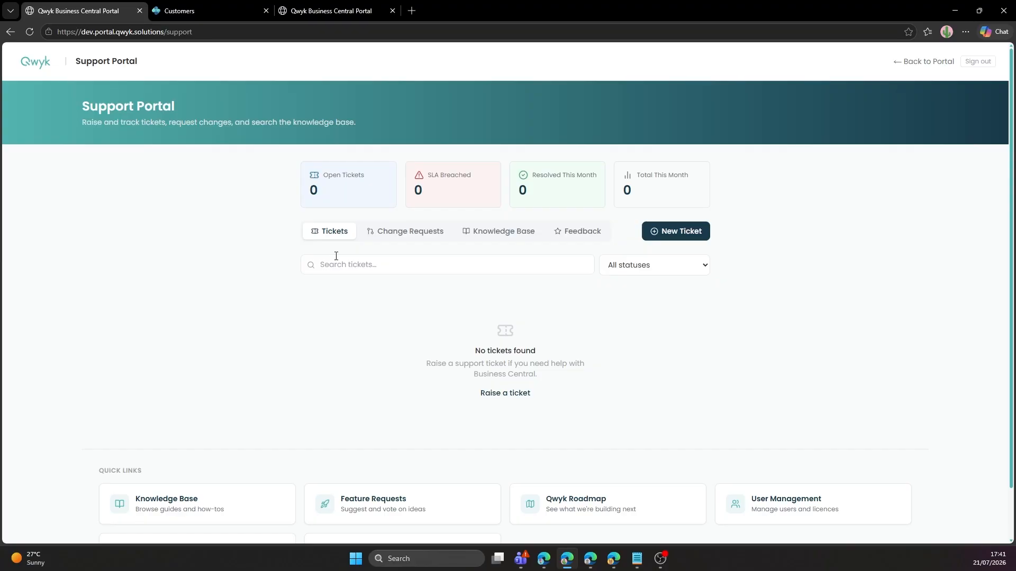
Start a new ticket with subject 'How do I setup automated customer statements'.
{"action": "left_click", "coordinate": [672, 230]}
{"action": "left_click", "coordinate": [418, 234]}
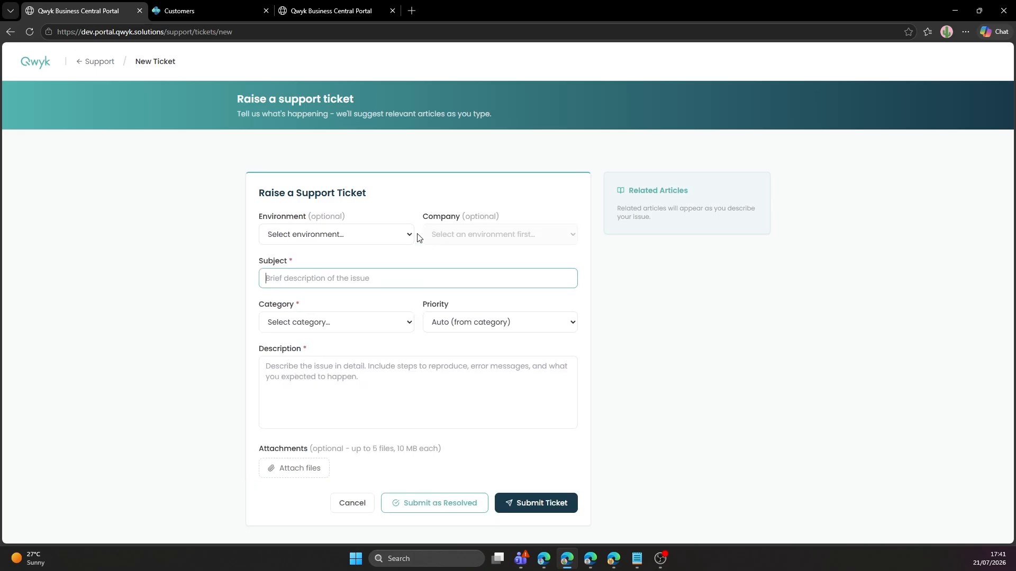
{"action": "type", "text": "How do I setup automate"}
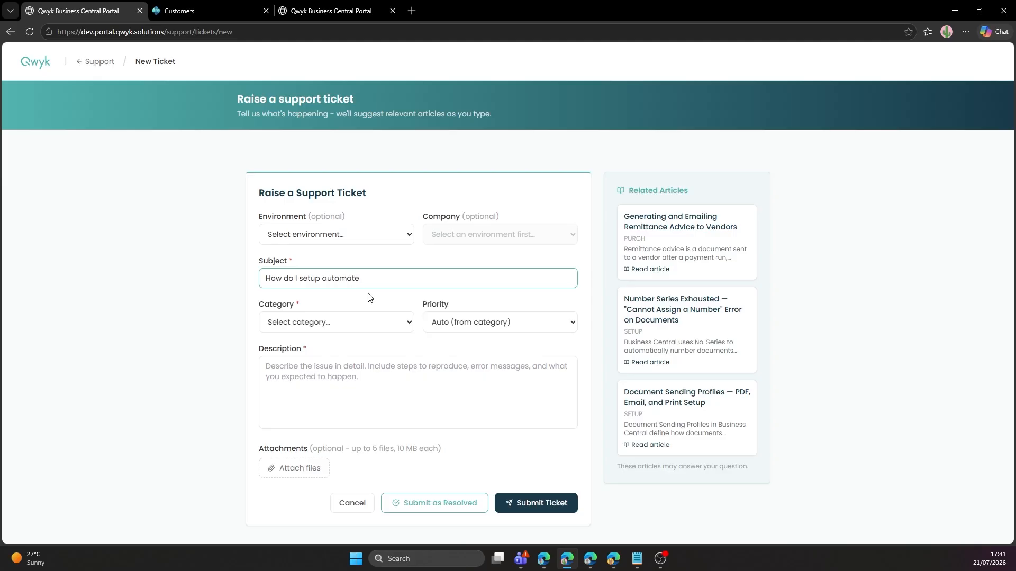
{"action": "type", "text": "d customer statements"}
{"action": "key", "text": "Tab"}
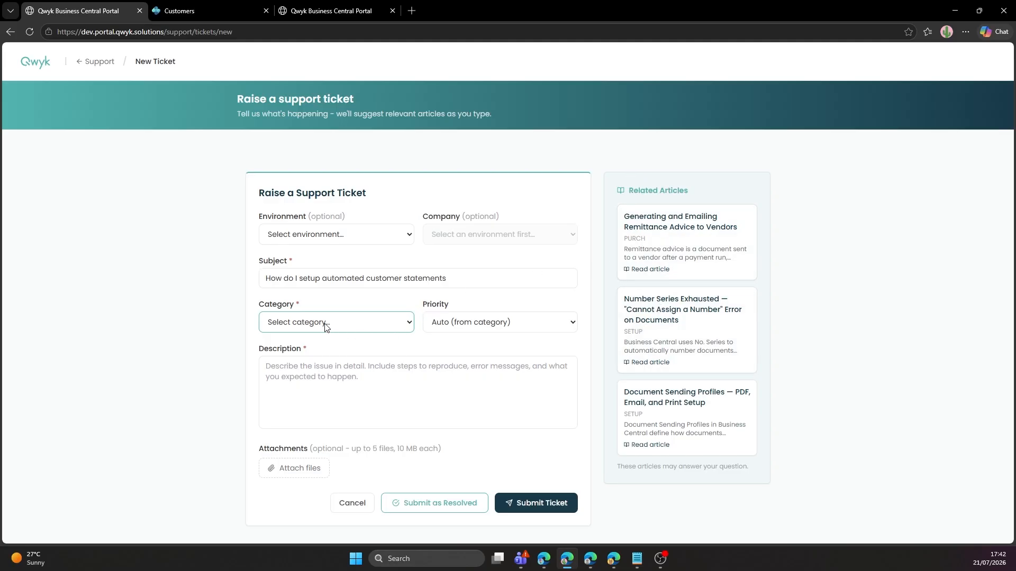
Describe it as 'I want to setup automated customer statements in Business Central'.
{"action": "left_click", "coordinate": [335, 367]}
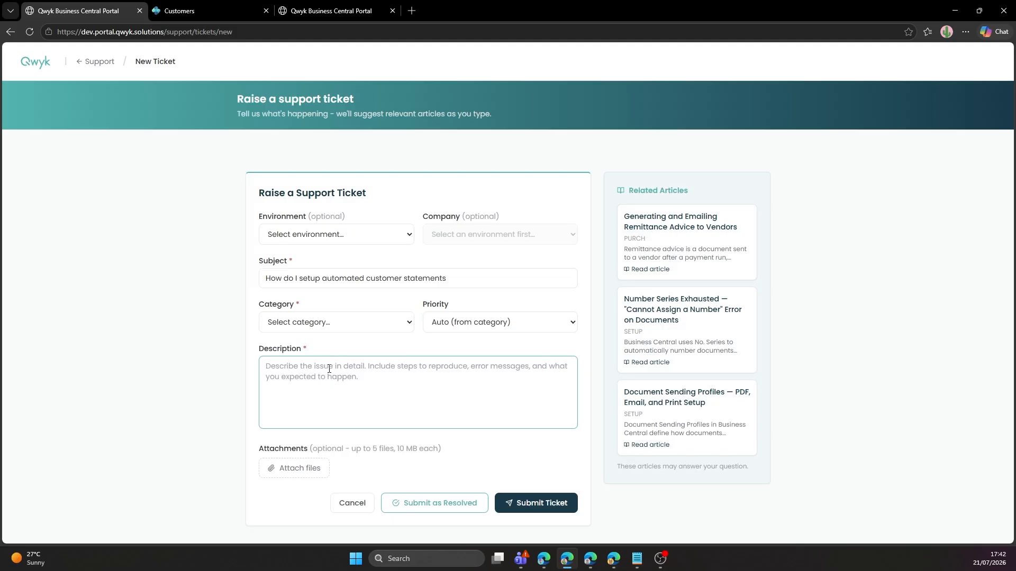
{"action": "type", "text": "I want to s"}
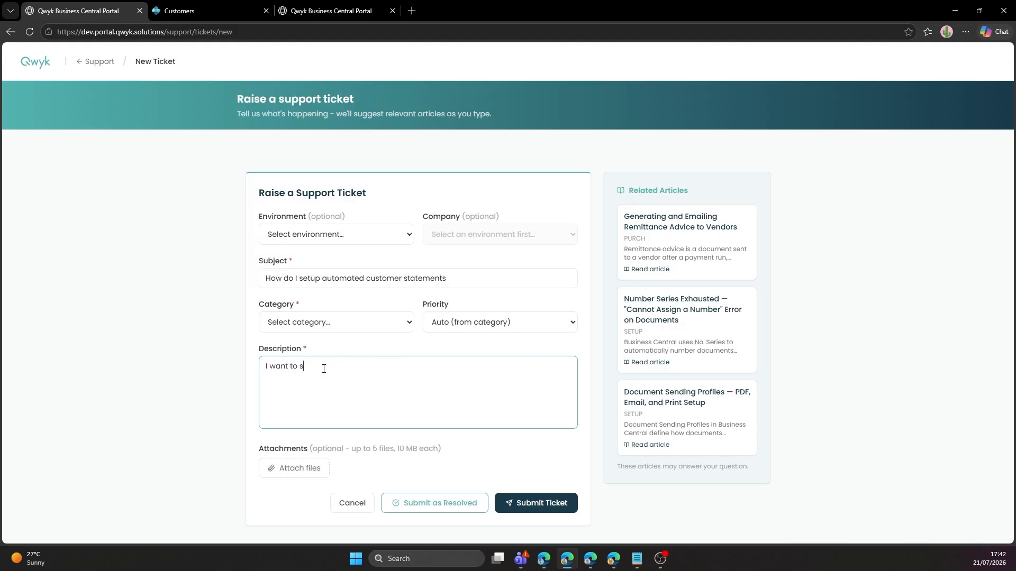
{"action": "type", "text": "etup auotm"}
{"action": "key", "text": "BackSpace"}
{"action": "key", "text": "BackSpace"}
{"action": "key", "text": "BackSpace"}
{"action": "type", "text": "tomated customer statements "}
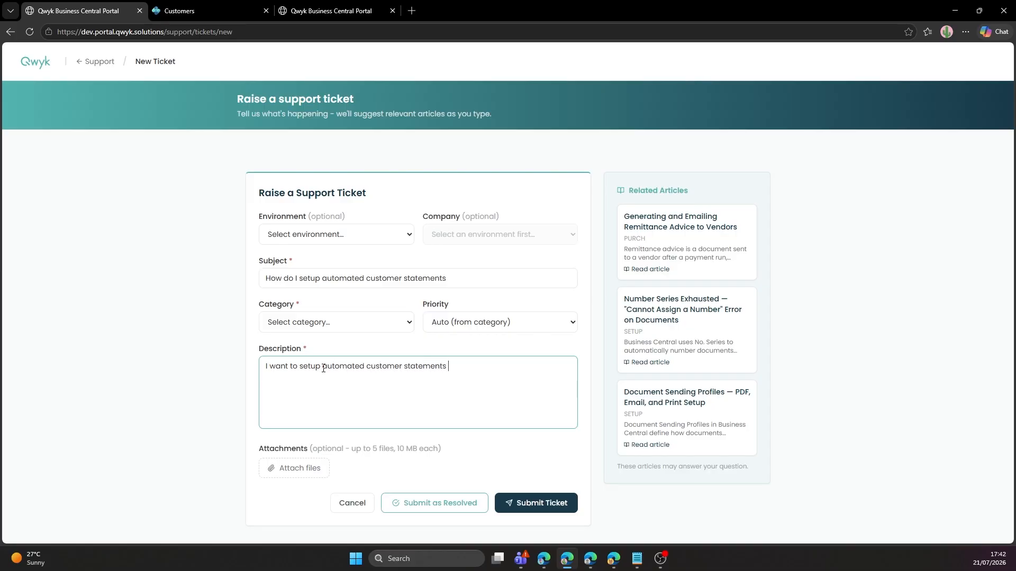
{"action": "type", "text": "in Business Central"}
{"action": "key", "text": "Tab"}
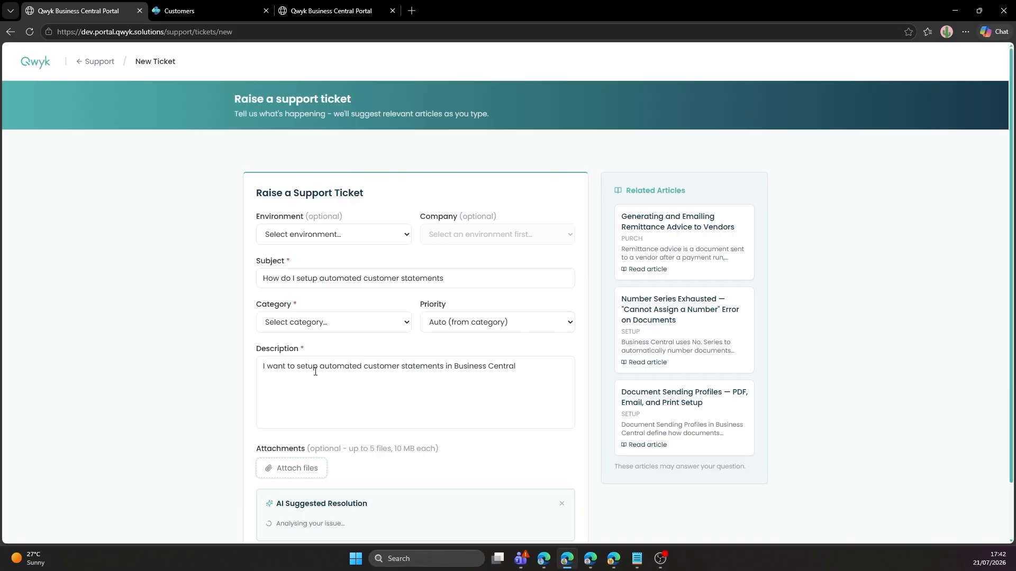
Review the AI resolution (Setup & Configuration, P4 - Low) and check the Customer List link.
{"action": "scroll", "coordinate": [316, 372], "scroll_direction": "down", "scroll_amount": 1}
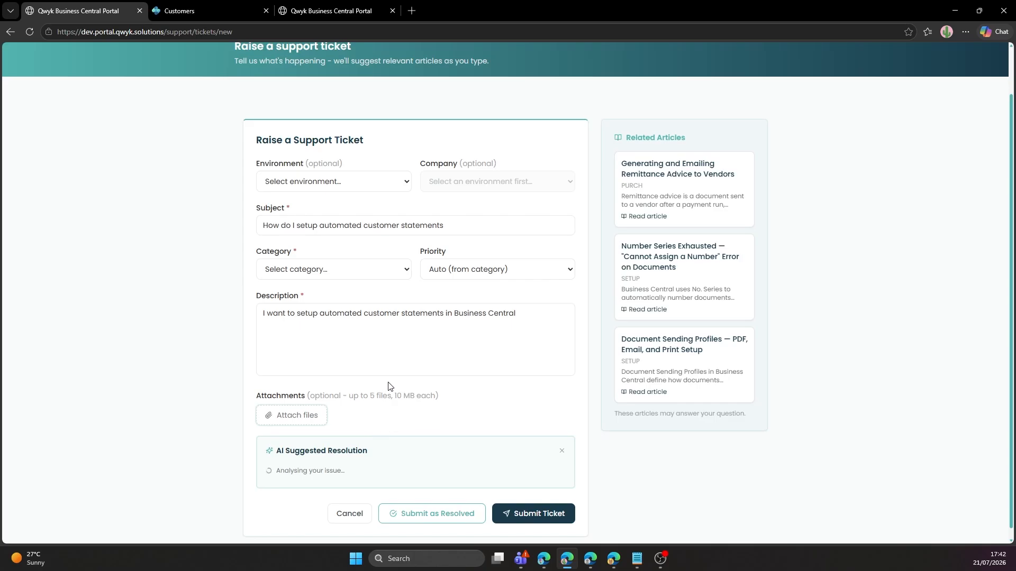
{"action": "scroll", "coordinate": [390, 389], "scroll_direction": "down", "scroll_amount": 1}
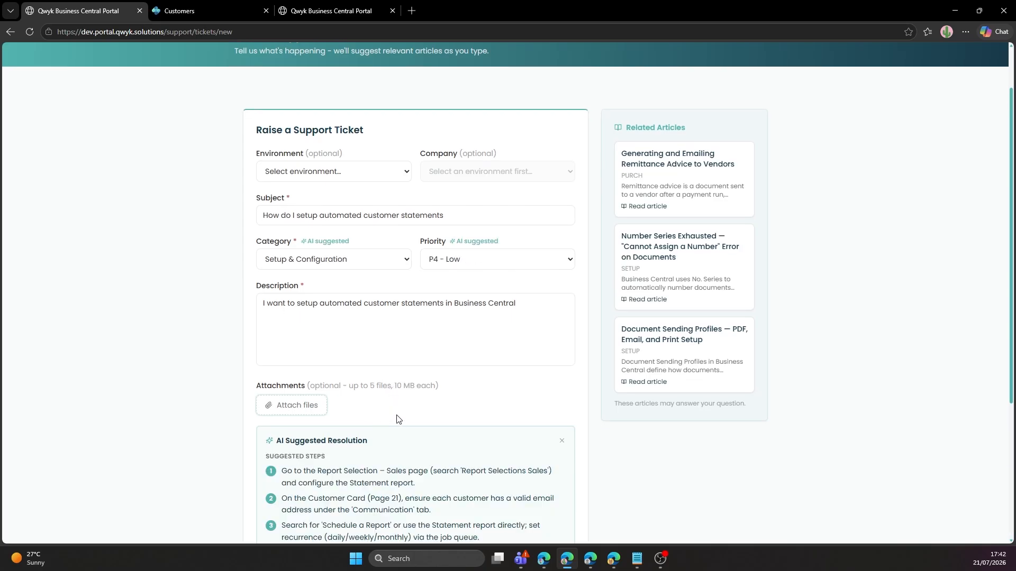
{"action": "scroll", "coordinate": [398, 418], "scroll_direction": "down", "scroll_amount": 4}
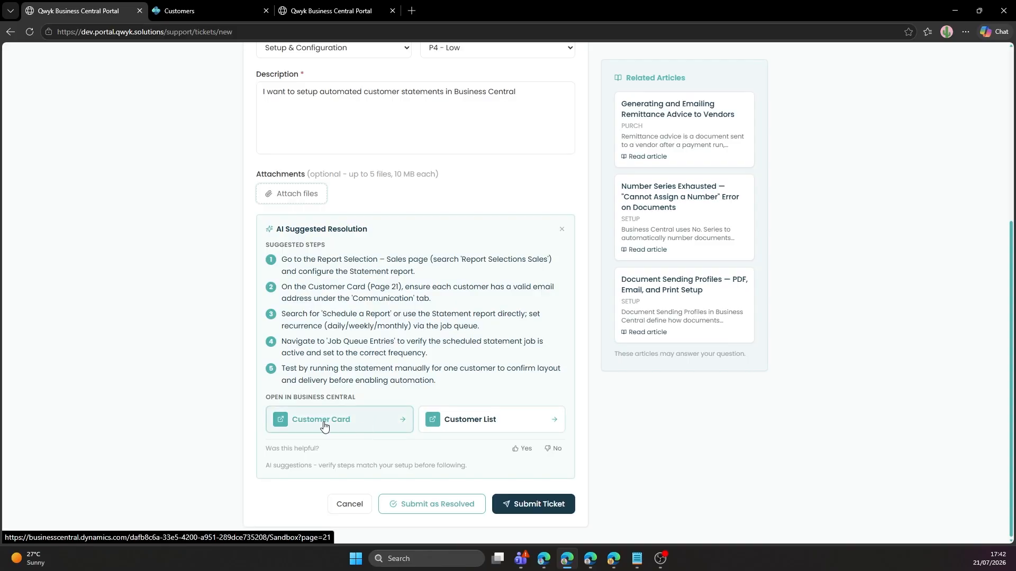
{"action": "left_click", "coordinate": [459, 429]}
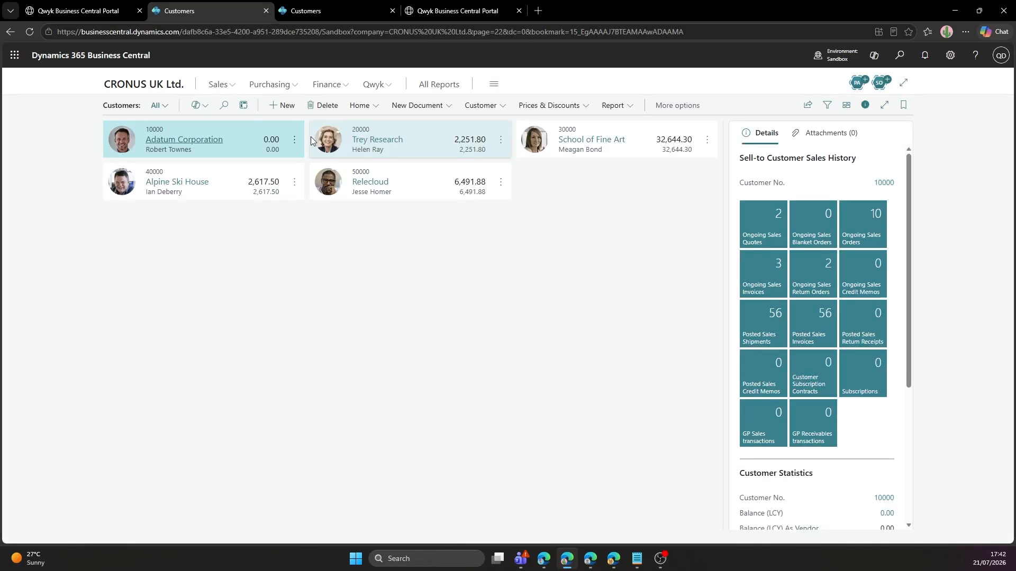
{"action": "left_click", "coordinate": [113, 12]}
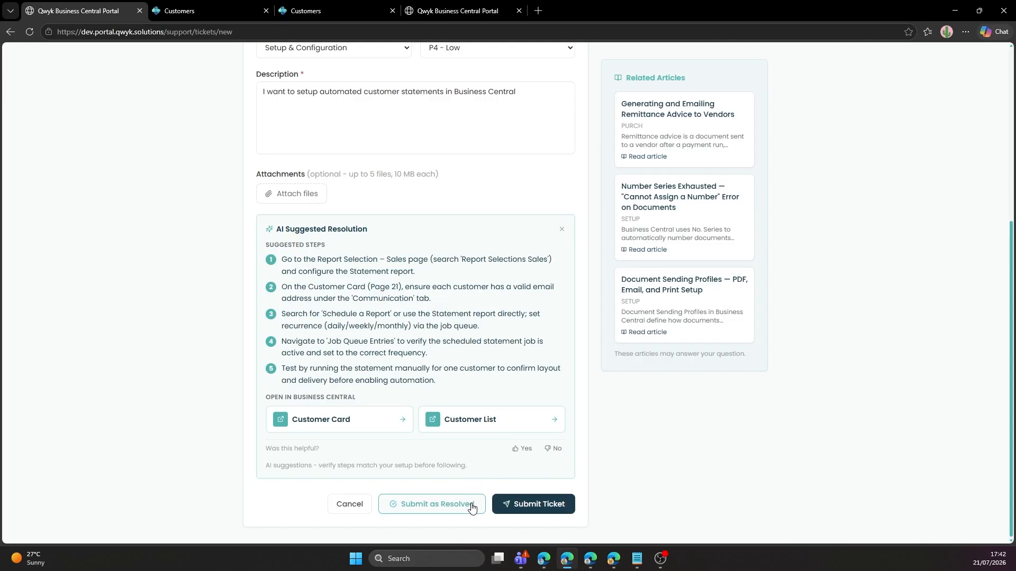
Submit ticket SUPP-TKT-00028 and bring up the Qwyk Partner Portal window.
{"action": "left_click", "coordinate": [512, 507]}
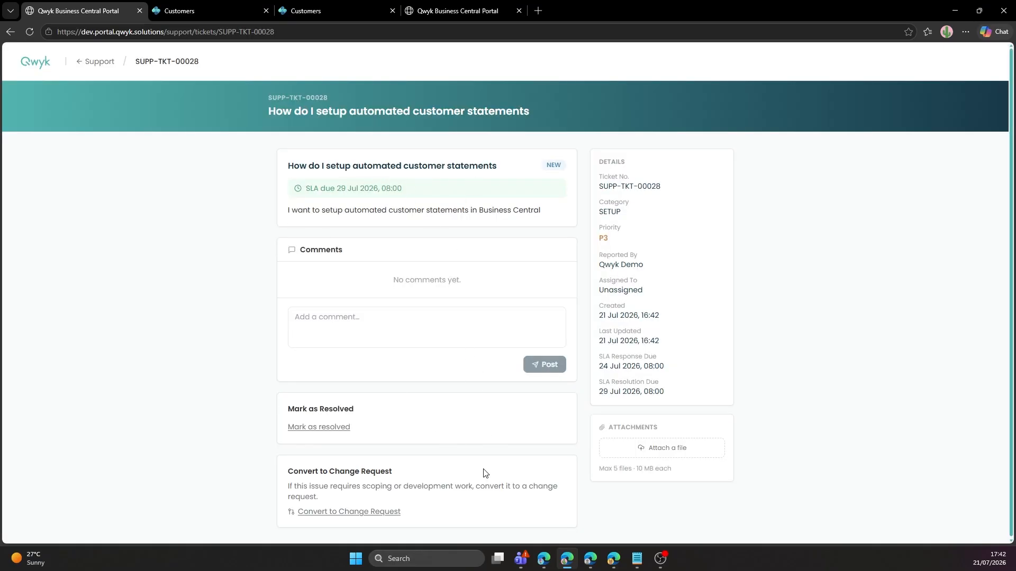
{"action": "left_click", "coordinate": [546, 564]}
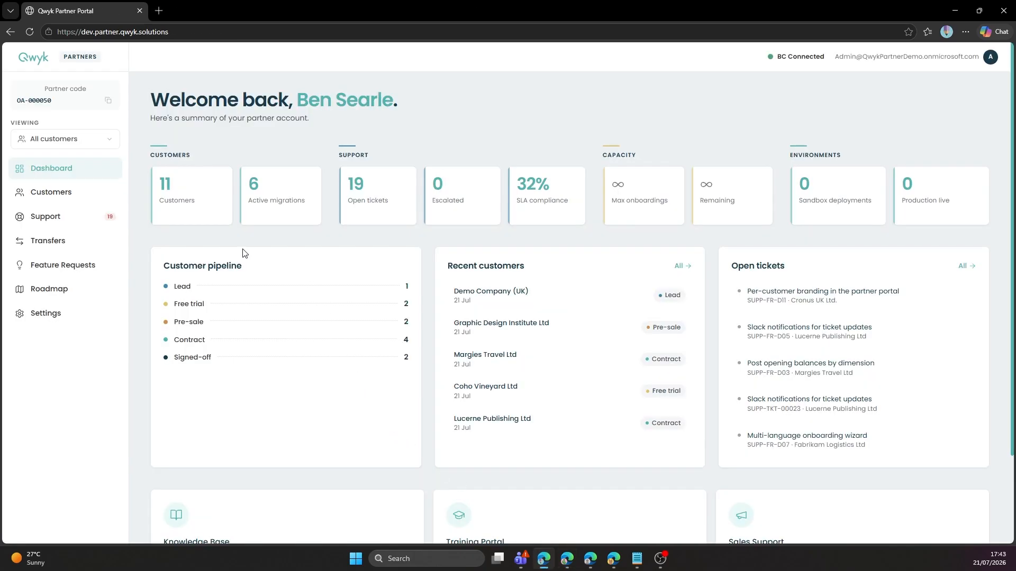
{"action": "left_click", "coordinate": [73, 196]}
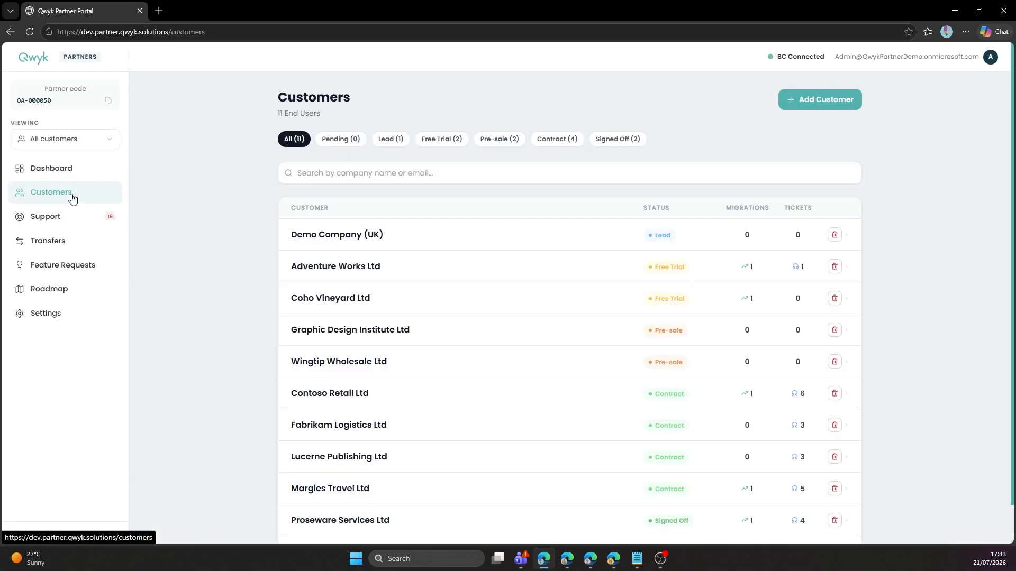
{"action": "left_click", "coordinate": [352, 237]}
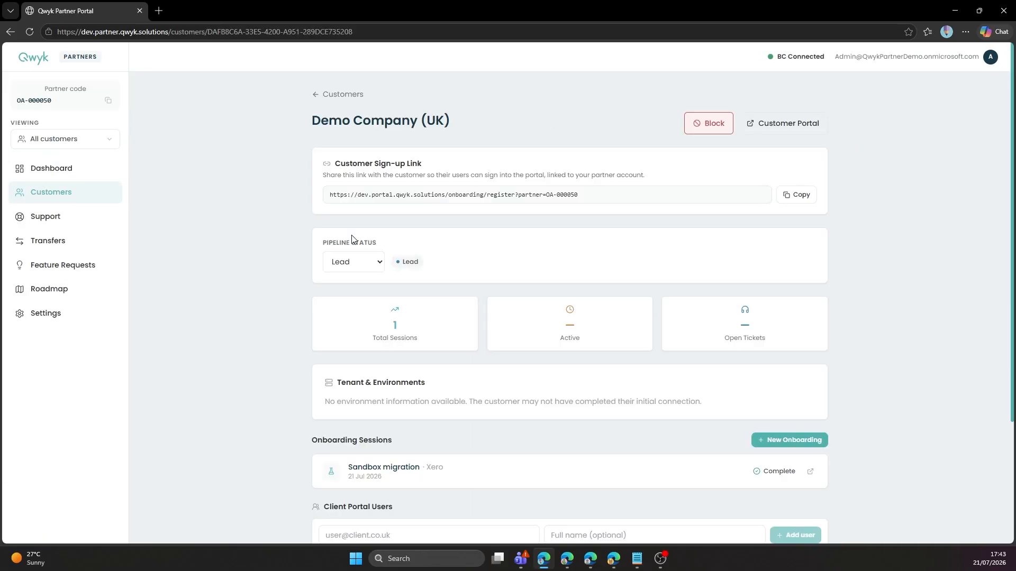
{"action": "scroll", "coordinate": [369, 262], "scroll_direction": "down", "scroll_amount": 3}
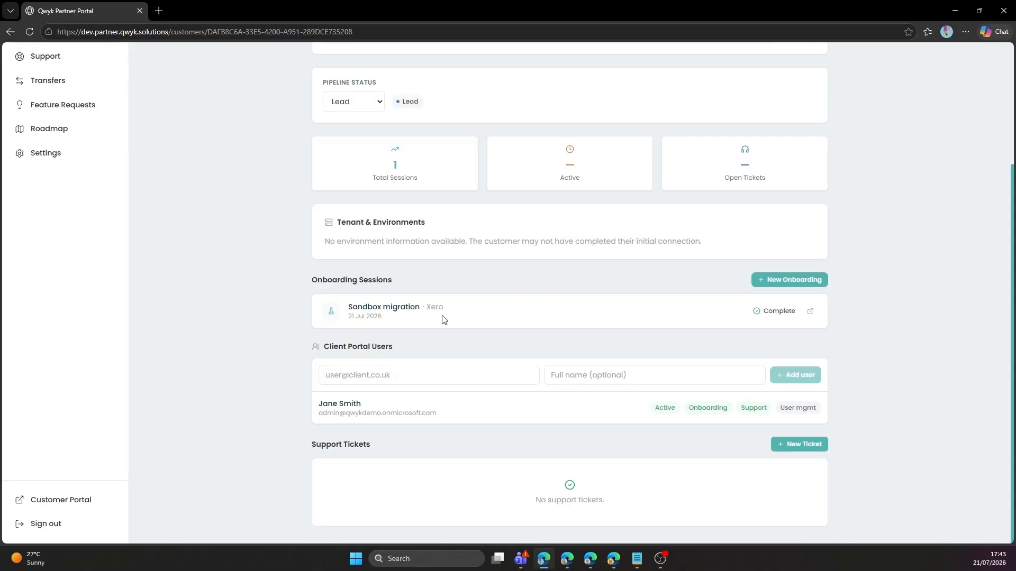
{"action": "scroll", "coordinate": [444, 320], "scroll_direction": "up", "scroll_amount": 3}
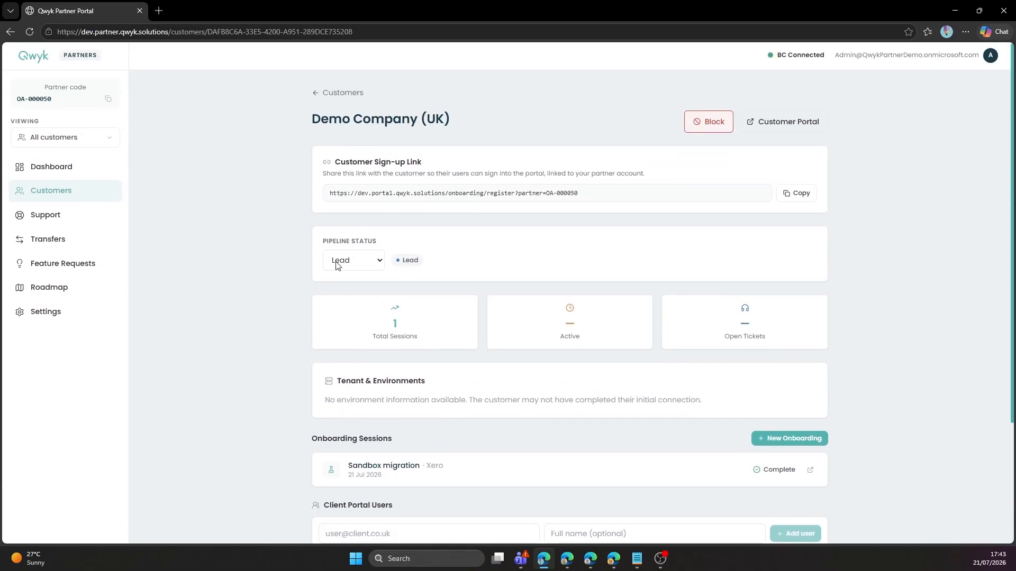
{"action": "left_click", "coordinate": [118, 217]}
{"action": "left_click", "coordinate": [55, 168]}
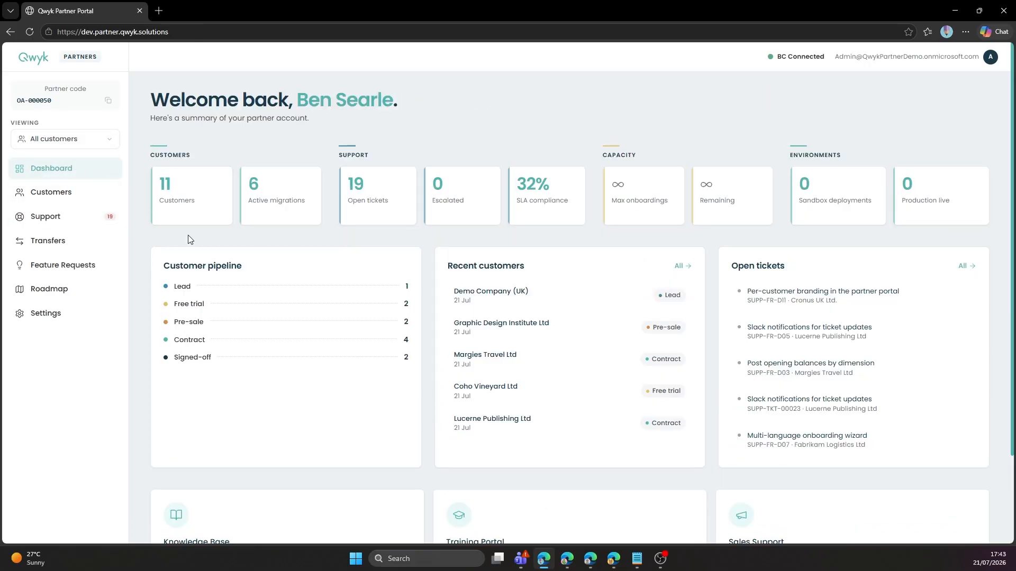
{"action": "scroll", "coordinate": [192, 243], "scroll_direction": "down", "scroll_amount": 2}
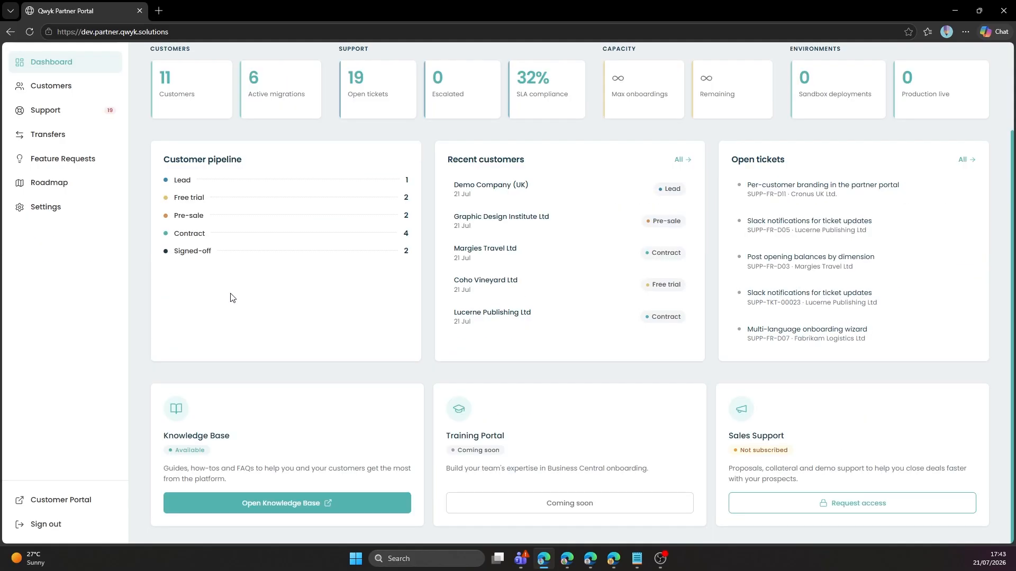